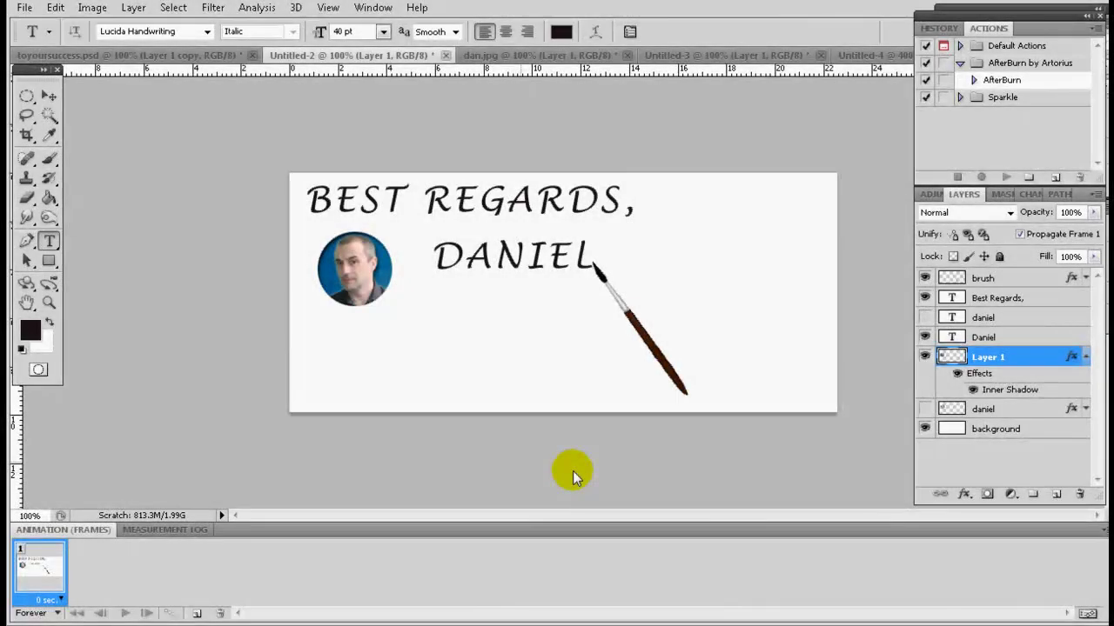
# - Create a new transparent document 640 pixels wide and 280 pixels high at 72 pixels/inch
pyautogui.click(25, 8)
pyautogui.click(35, 25)
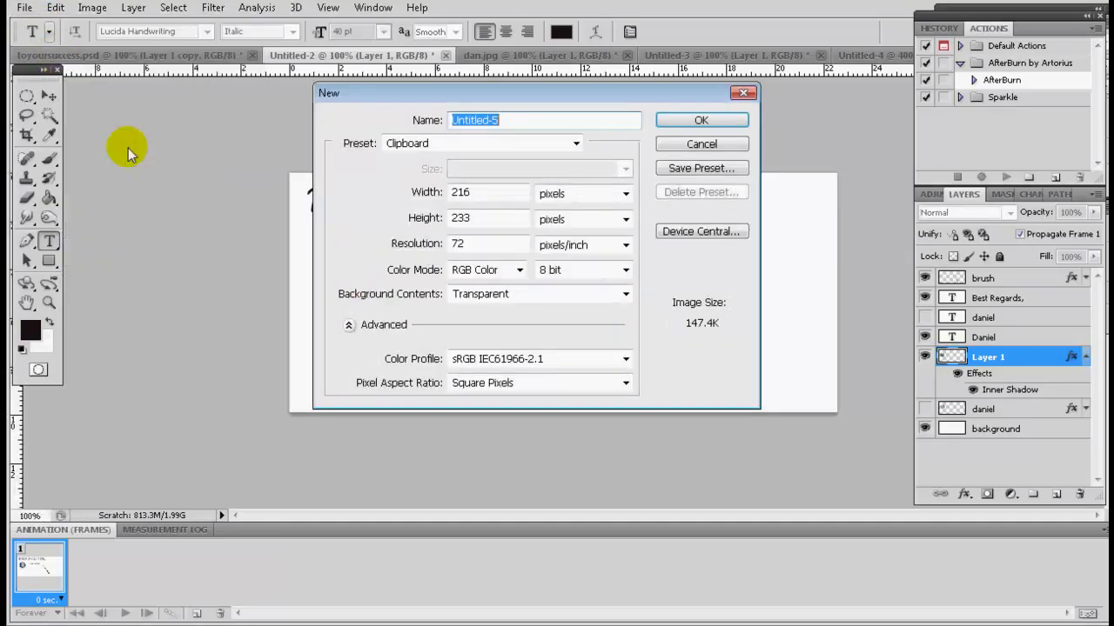
pyautogui.doubleClick(461, 192)
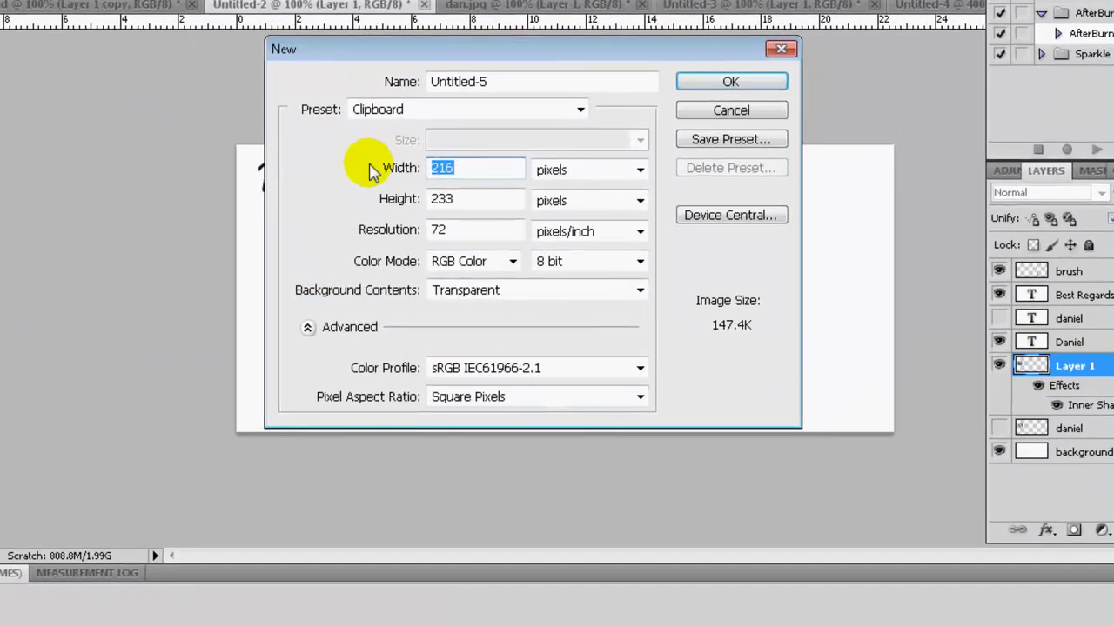
pyautogui.write('640')
pyautogui.doubleClick(477, 198)
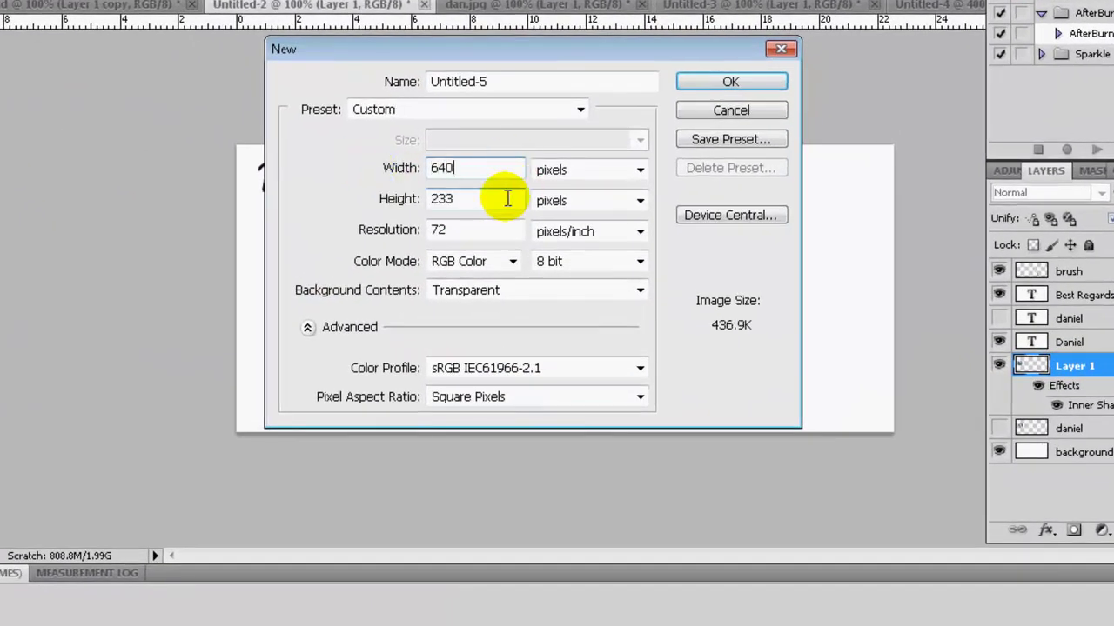
pyautogui.write('280')
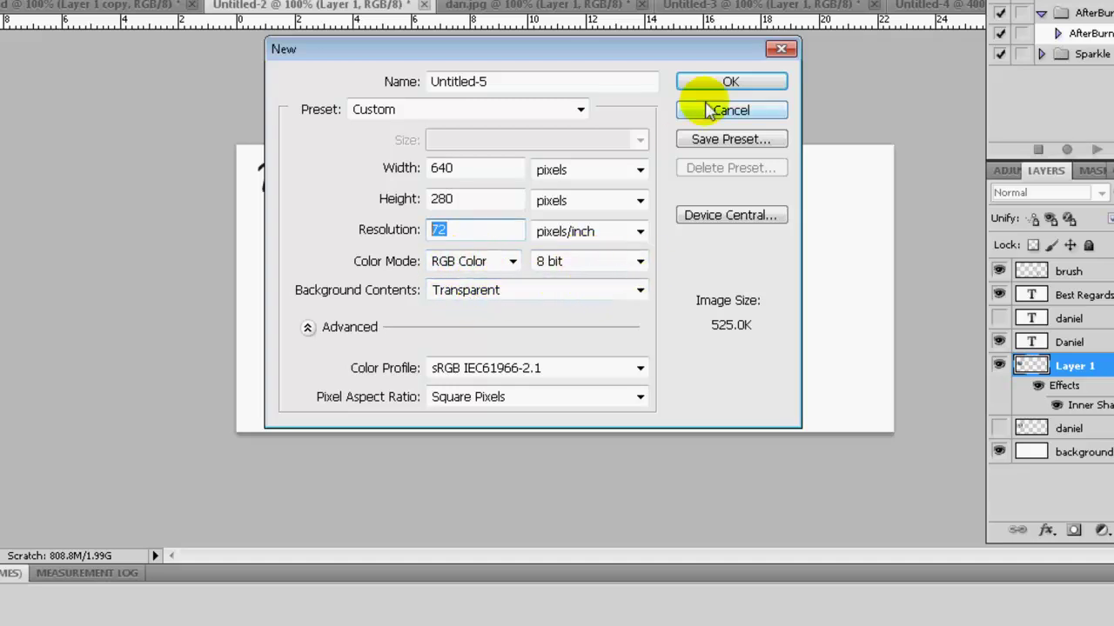
pyautogui.click(728, 83)
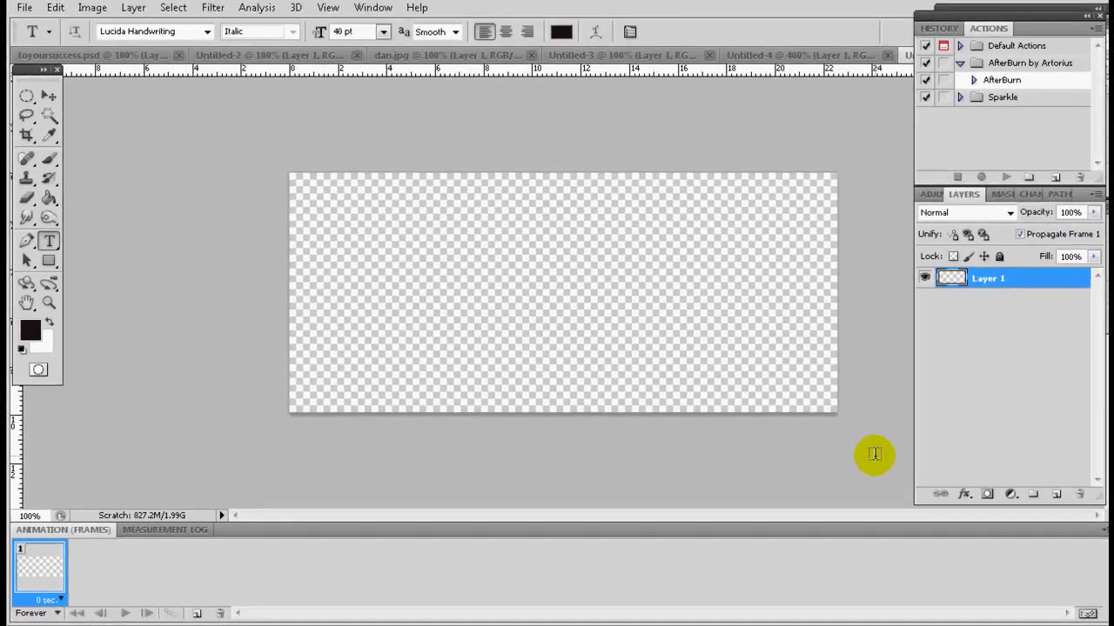
# - Add a second layer above Layer 1 and fill Layer 1 with white using the Paint Bucket
pyautogui.click(1056, 497)
pyautogui.click(999, 301)
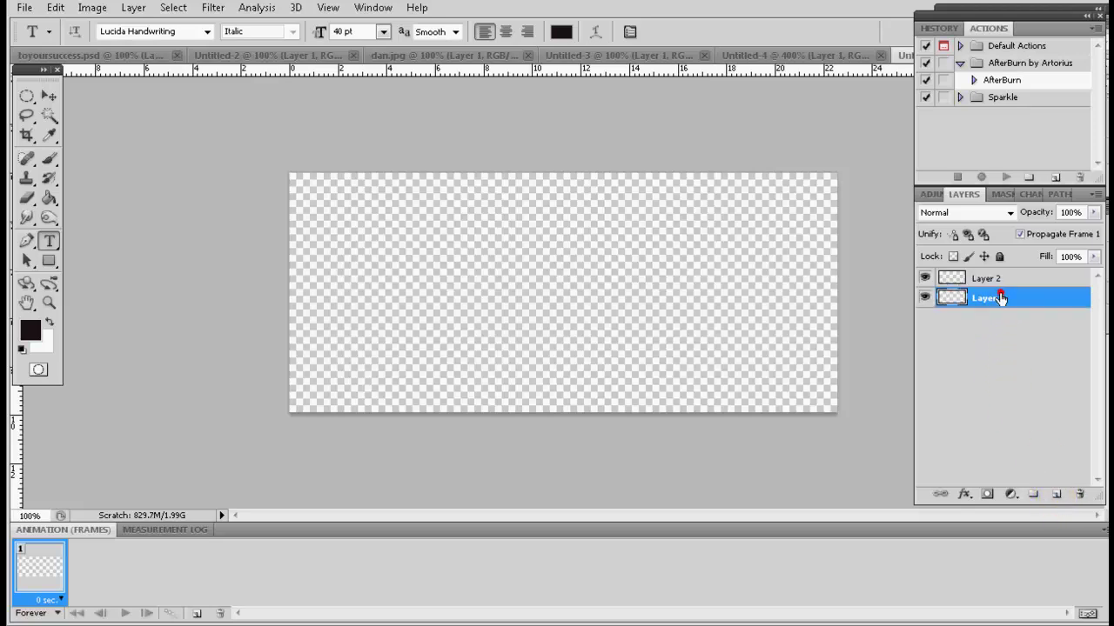
pyautogui.moveTo(49, 200); pyautogui.dragTo(83, 217)
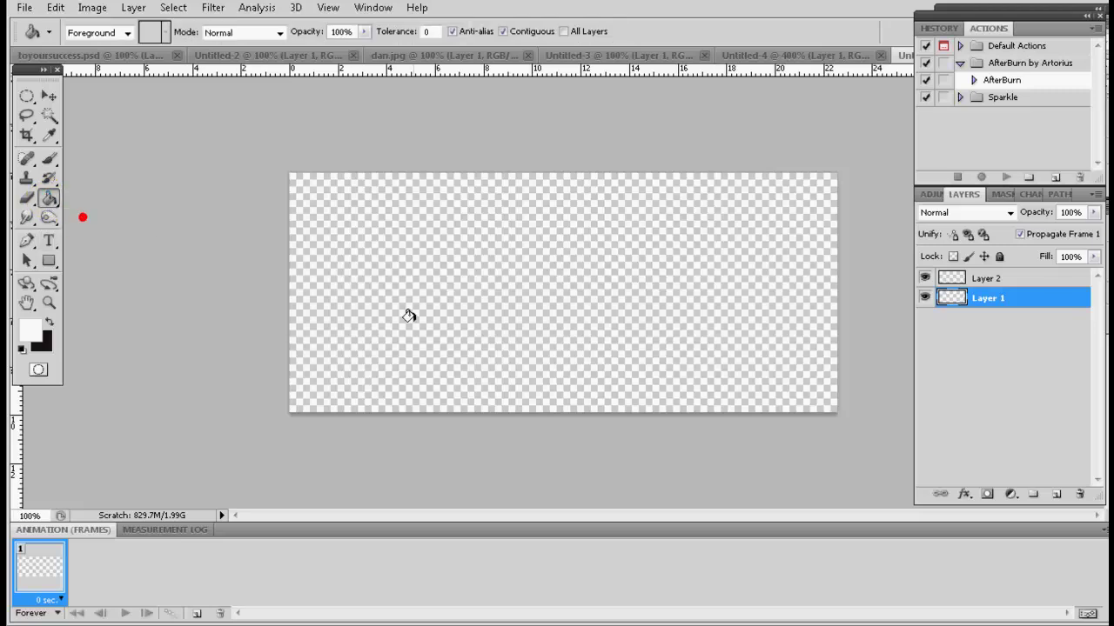
pyautogui.click(405, 315)
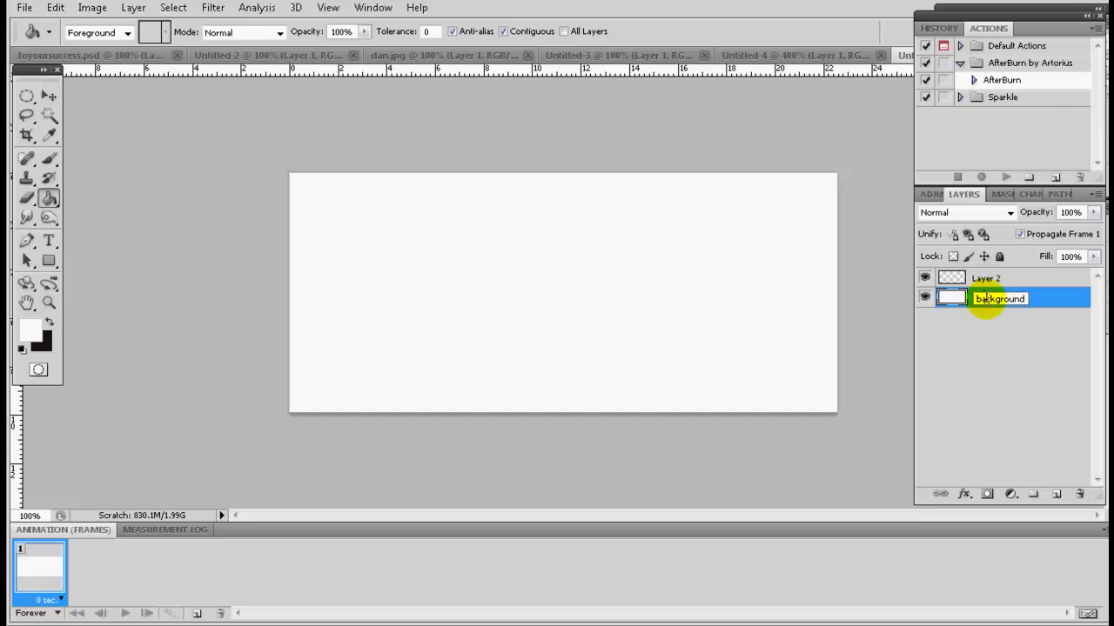
# - Rename the white layer as background, select Layer 2, and switch the background's visibility off and on again
pyautogui.click(996, 280)
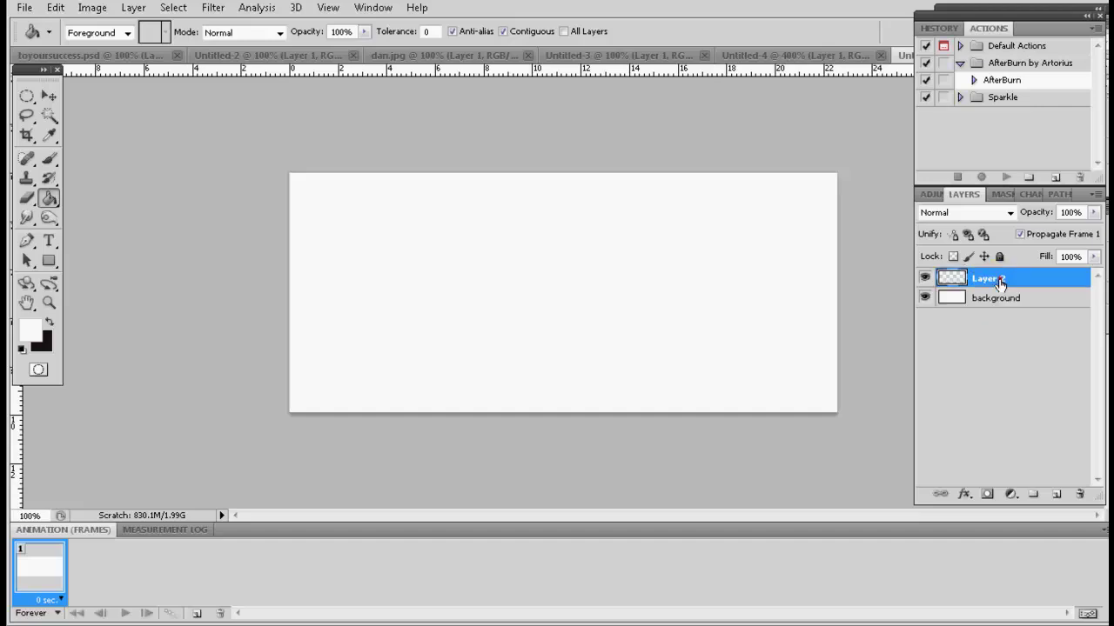
pyautogui.click(925, 298)
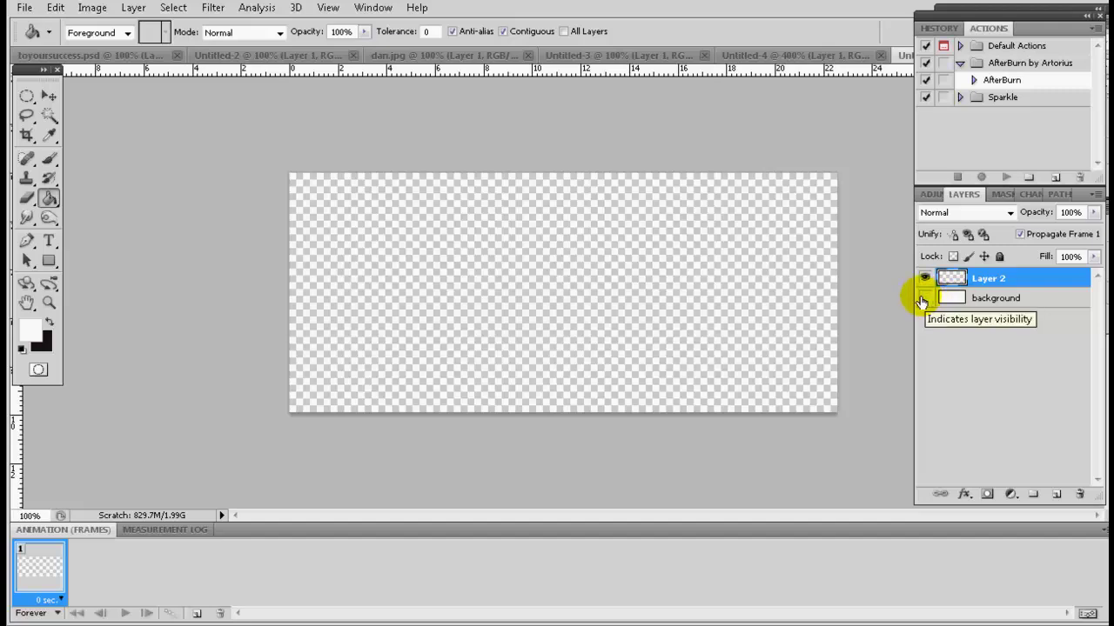
pyautogui.click(925, 300)
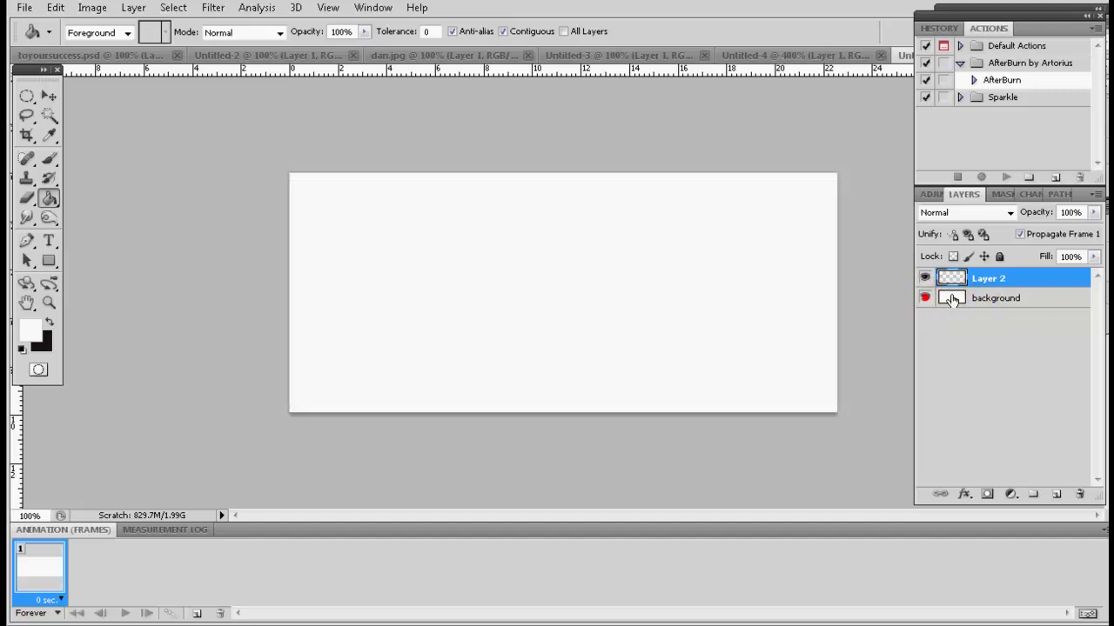
# - Examine the finished signature in Untitled-2, and compare the original photo with its circular cutout in dan.jpg
pyautogui.click(296, 56)
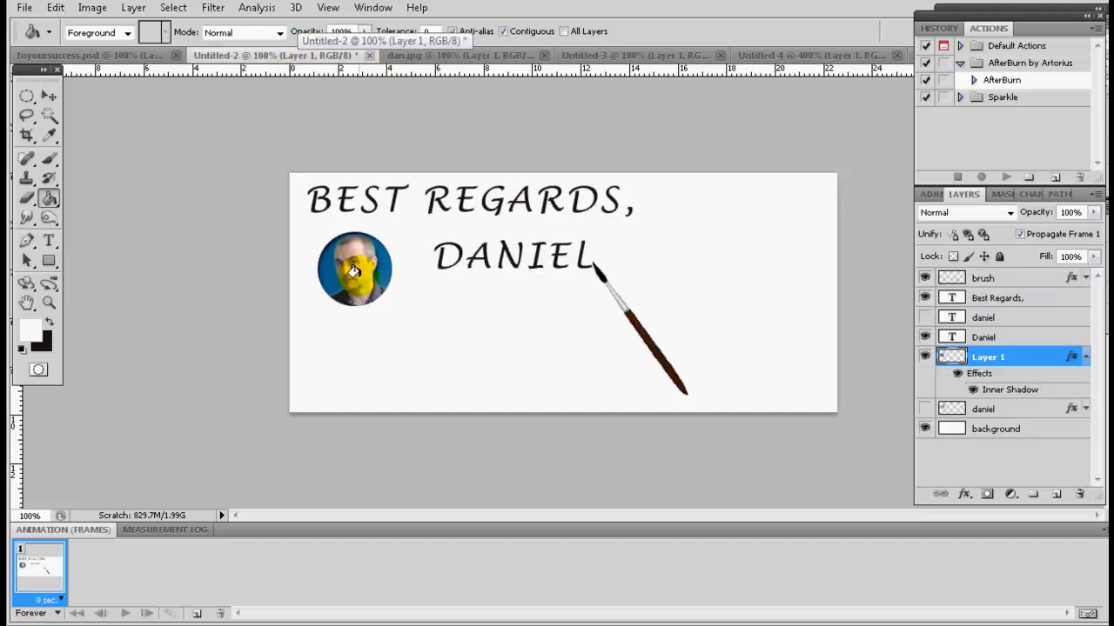
pyautogui.click(49, 95)
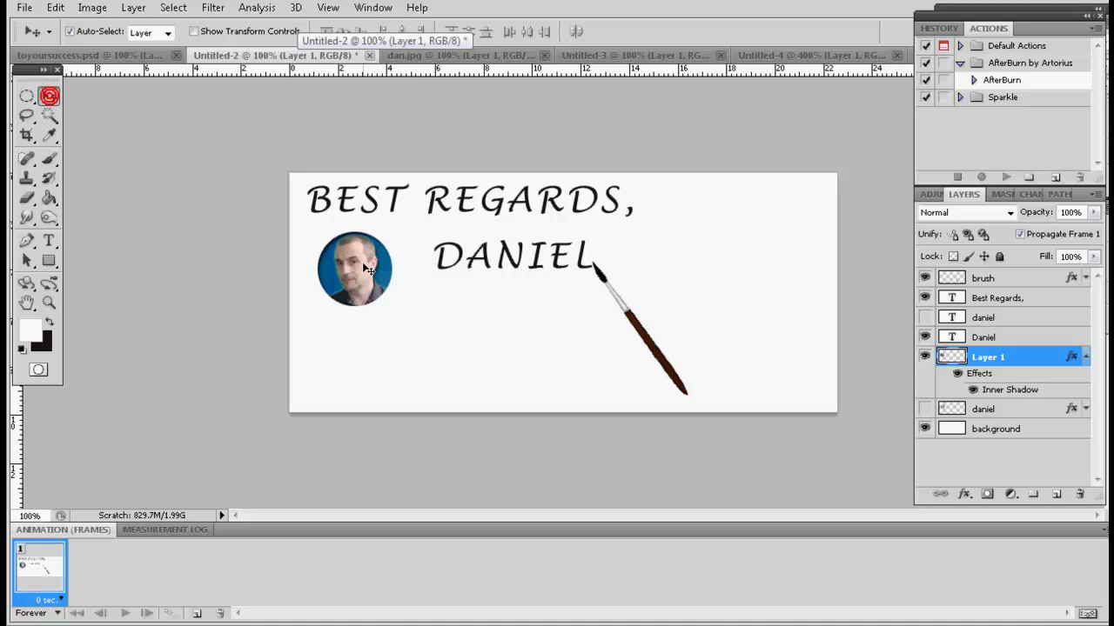
pyautogui.click(483, 55)
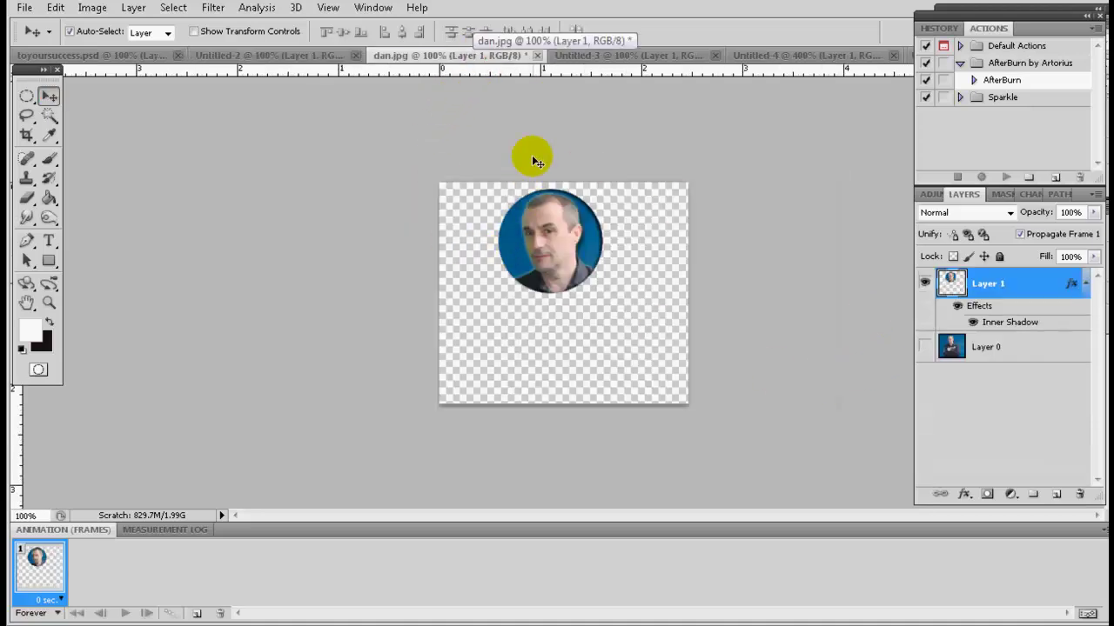
pyautogui.click(926, 347)
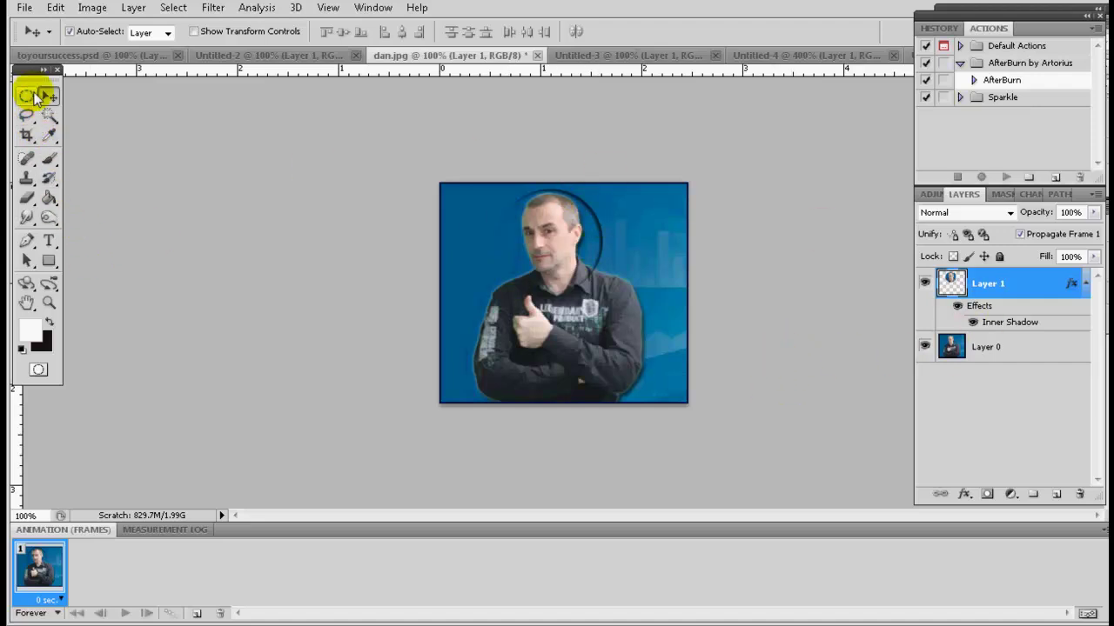
pyautogui.moveTo(26, 97); pyautogui.dragTo(80, 110)
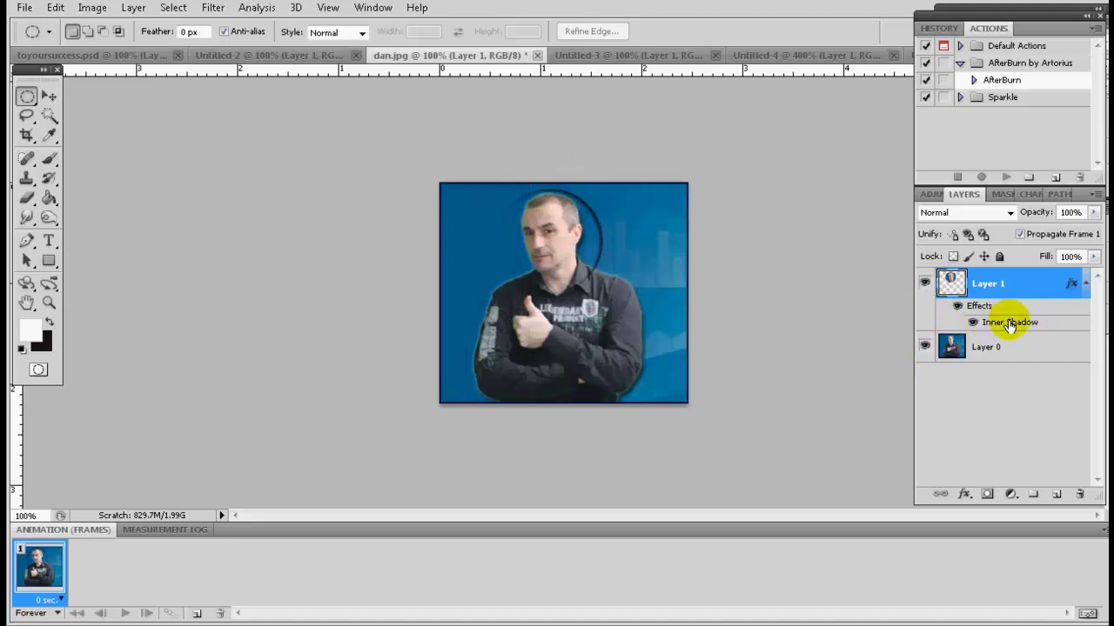
pyautogui.click(924, 346)
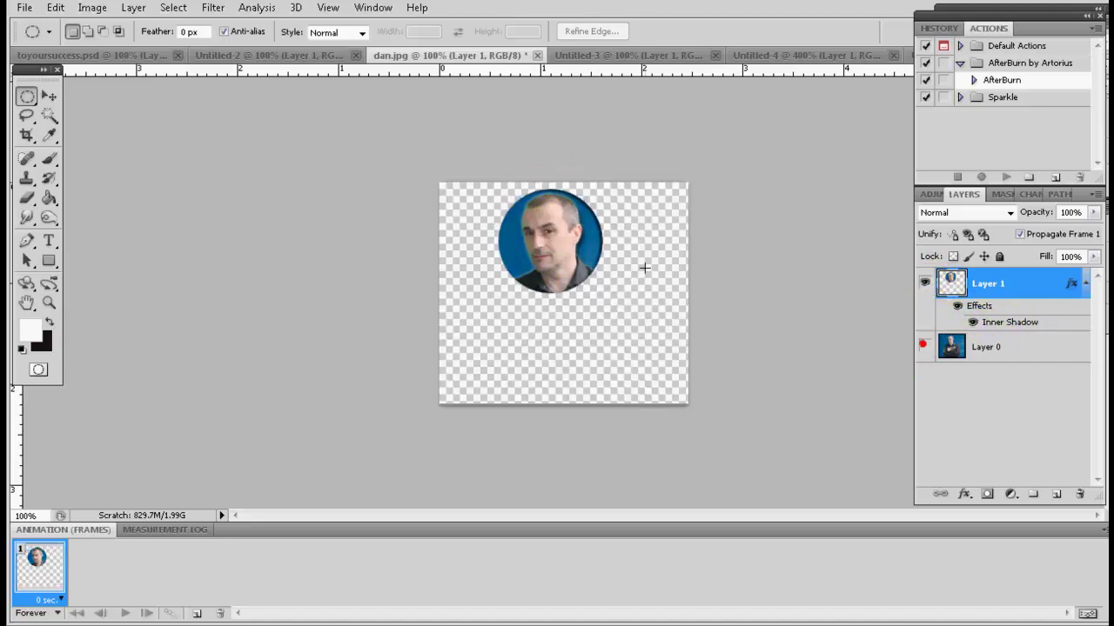
# - Copy the circular portrait from dan.jpg into the left part of the new document and scale it proportionally to about 73%
pyautogui.click(49, 96)
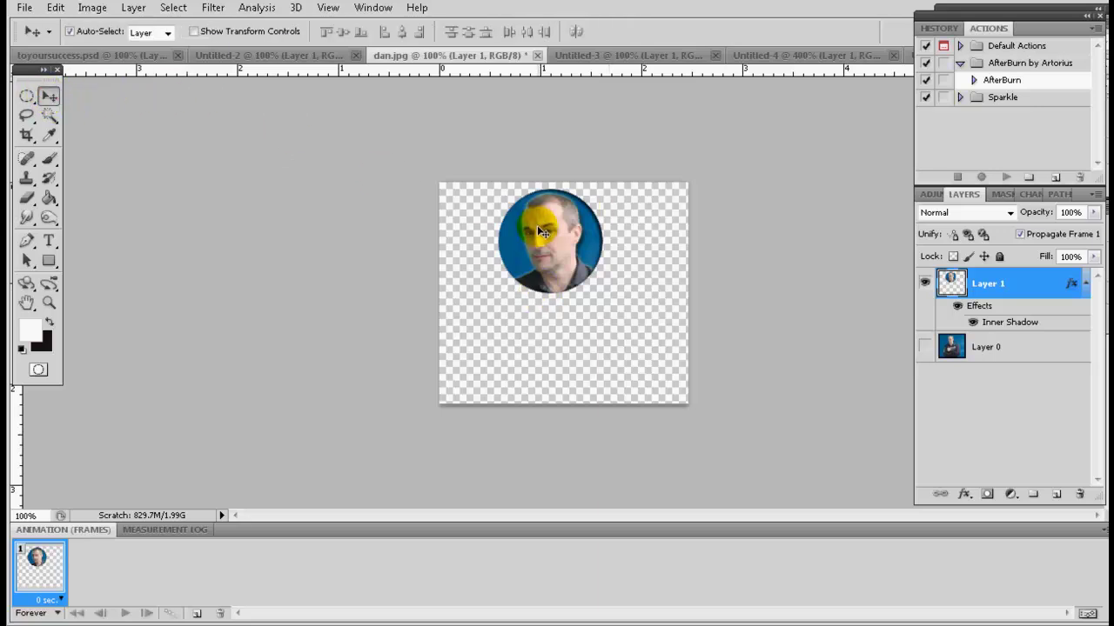
pyautogui.moveTo(542, 242)
pyautogui.mouseDown()
pyautogui.moveTo(770, 94)
pyautogui.moveTo(787, 56)
pyautogui.moveTo(651, 54)
pyautogui.moveTo(899, 75)
pyautogui.moveTo(913, 54)
pyautogui.moveTo(451, 259)
pyautogui.moveTo(480, 304)
pyautogui.moveTo(366, 255)
pyautogui.mouseUp()
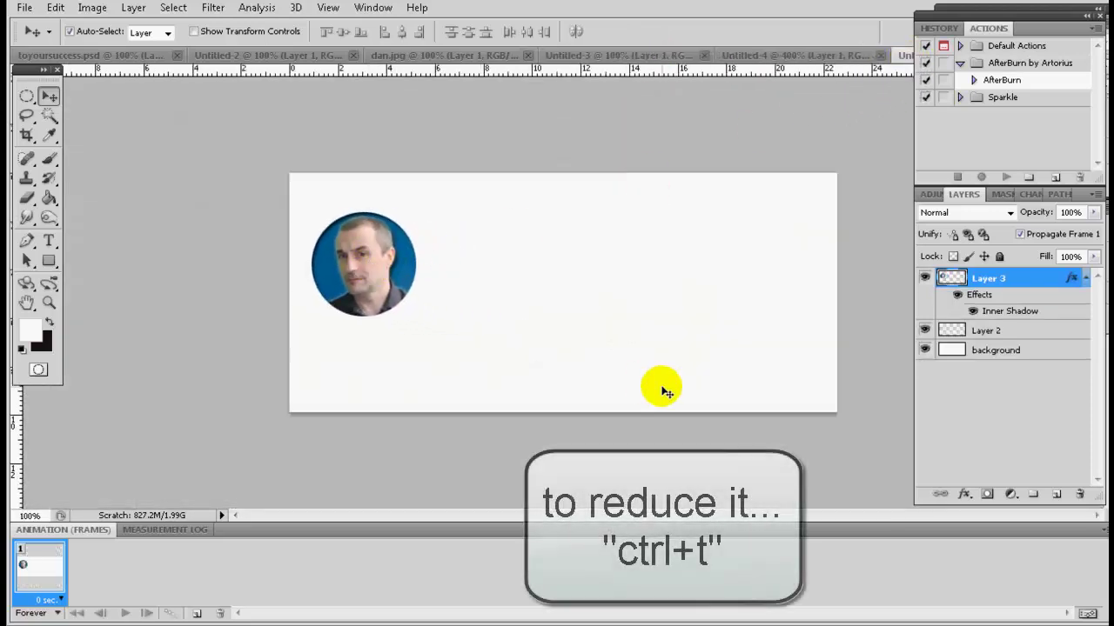
pyautogui.hotkey('ctrl', 't')
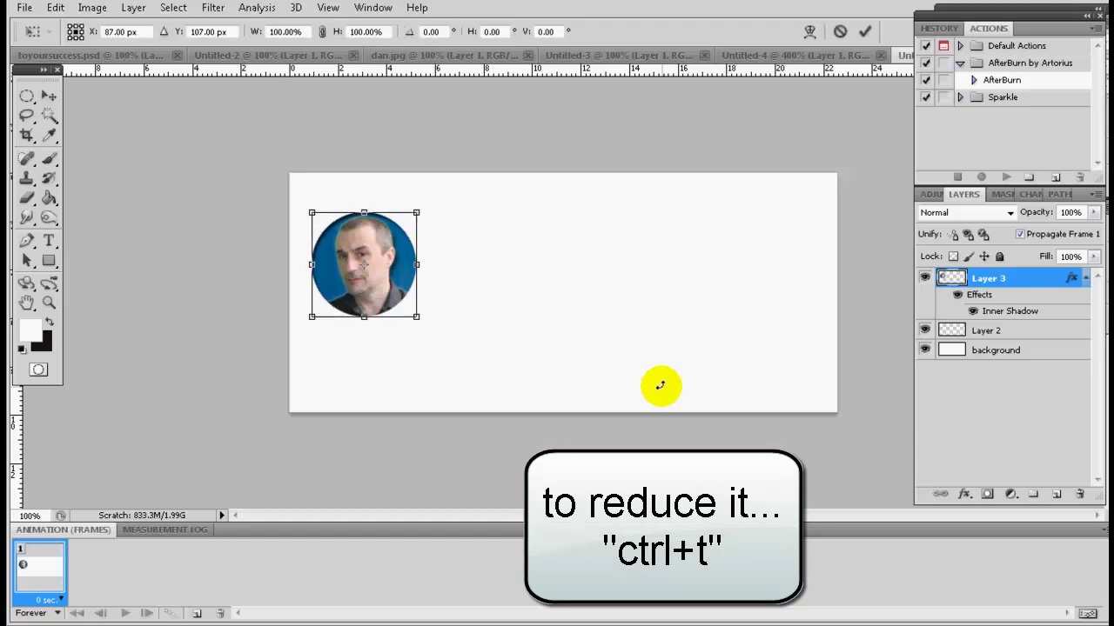
pyautogui.moveTo(416, 317); pyautogui.dragTo(383, 273)
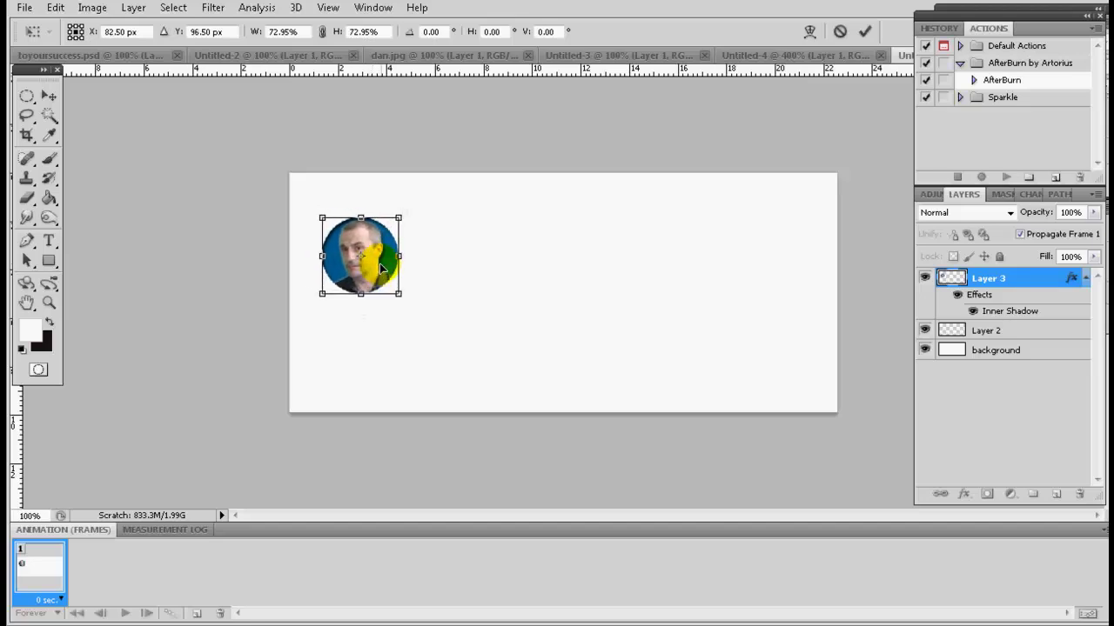
pyautogui.click(48, 95)
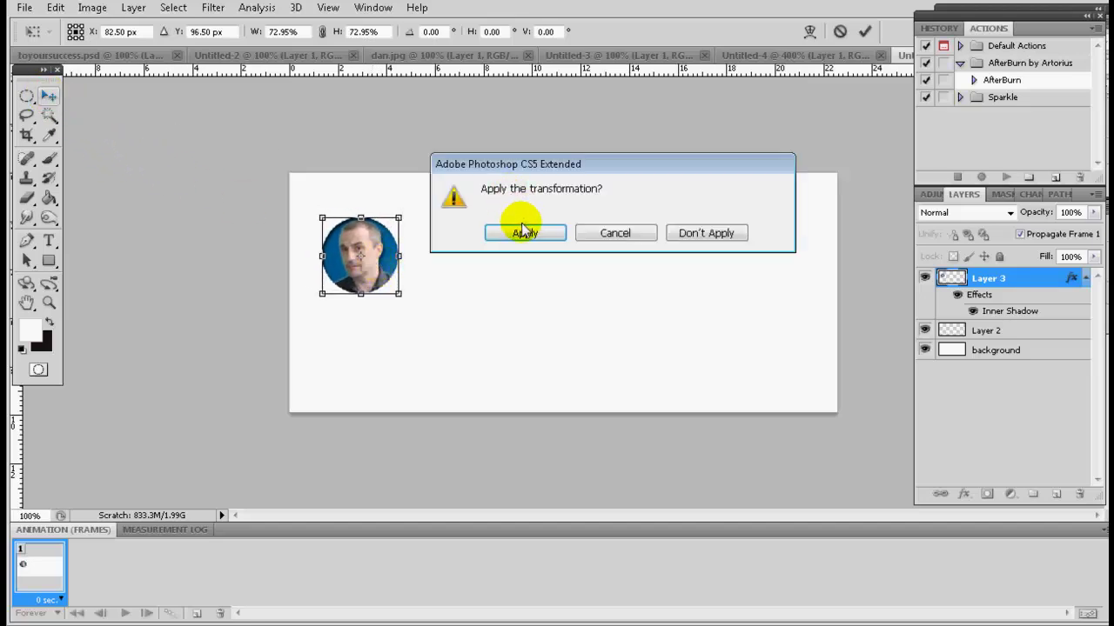
pyautogui.click(523, 228)
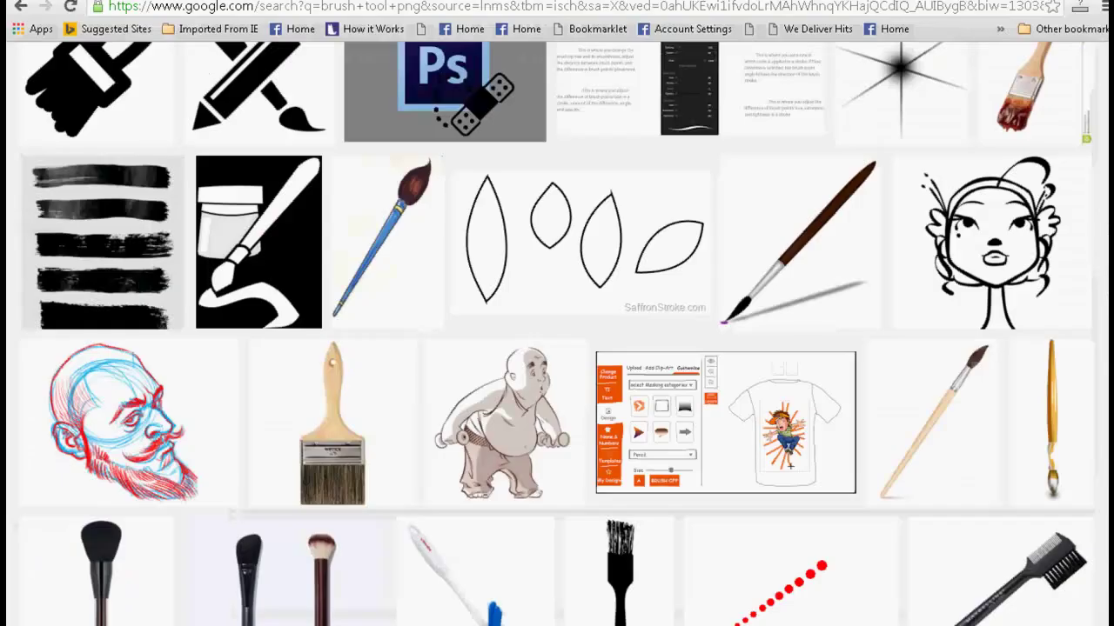
# - Browse the Google Images results for "brush tool png" in the web browser for a paintbrush picture
pyautogui.scroll(10, 753, 331)
pyautogui.scroll(5, 557, 334)
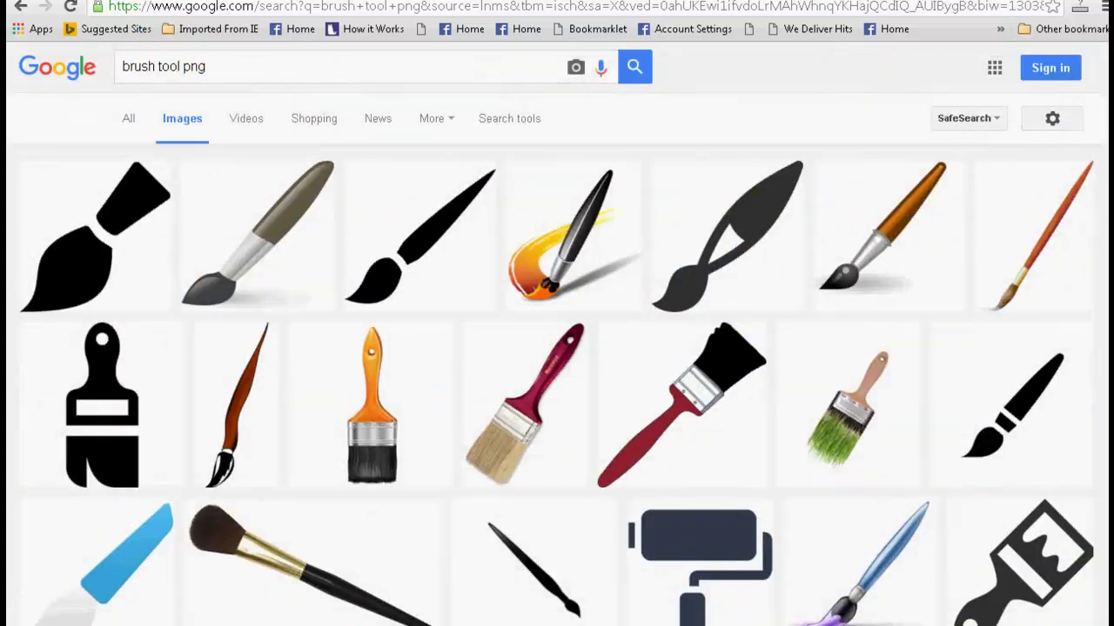
pyautogui.scroll(-15, 1094, 165)
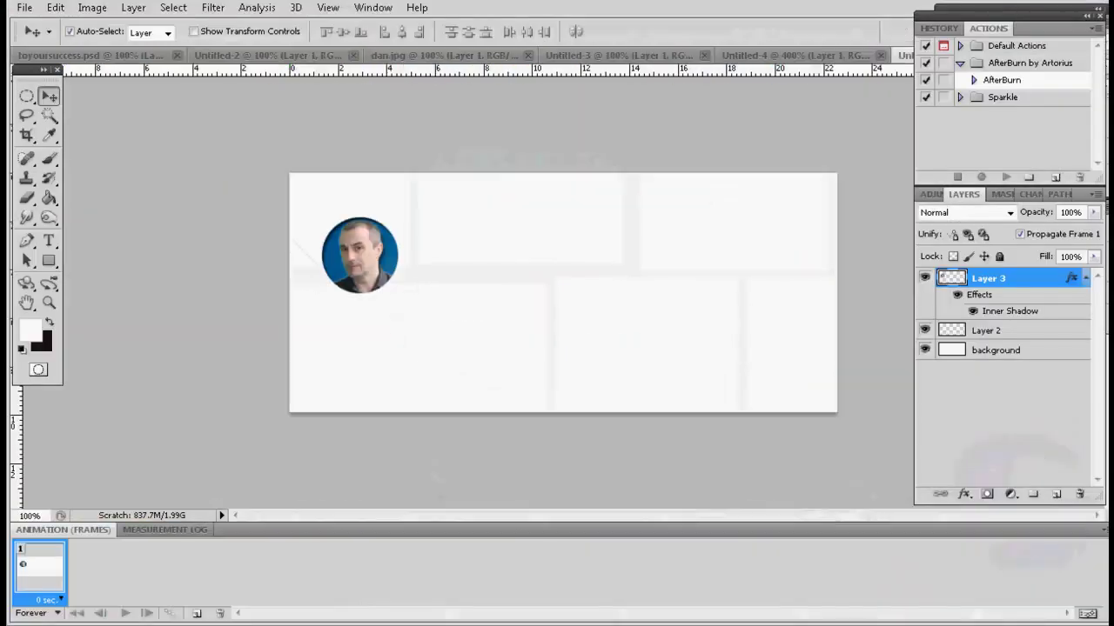
# - Switch back to Photoshop and, in Untitled-4, erase the stray specks along the lower edge of the paintbrush handle
pyautogui.click(729, 55)
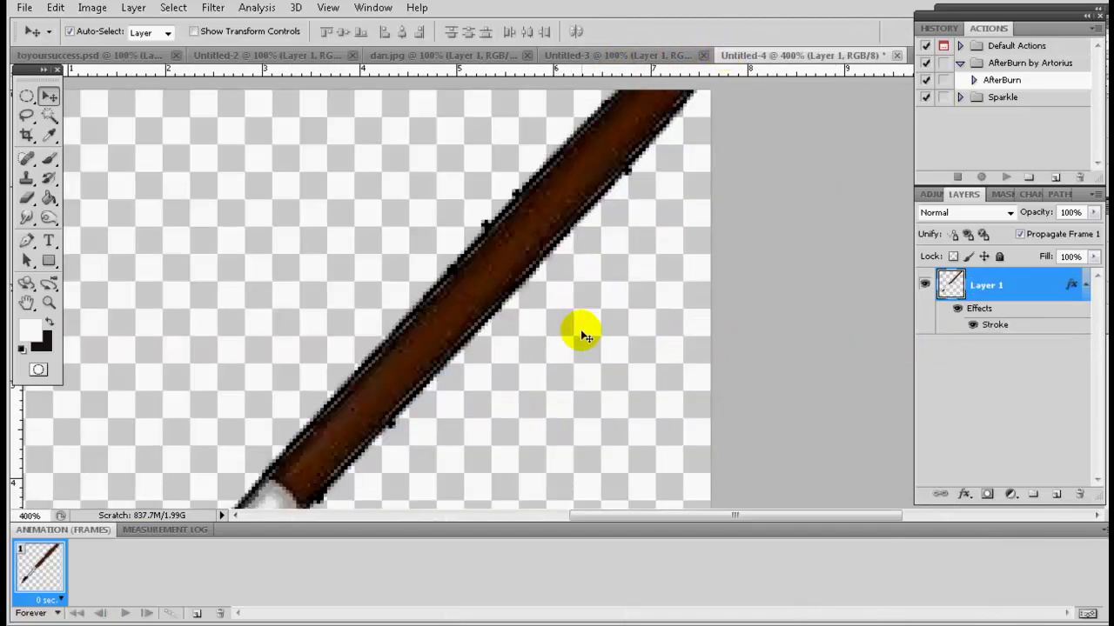
pyautogui.scroll(-6, 636, 393)
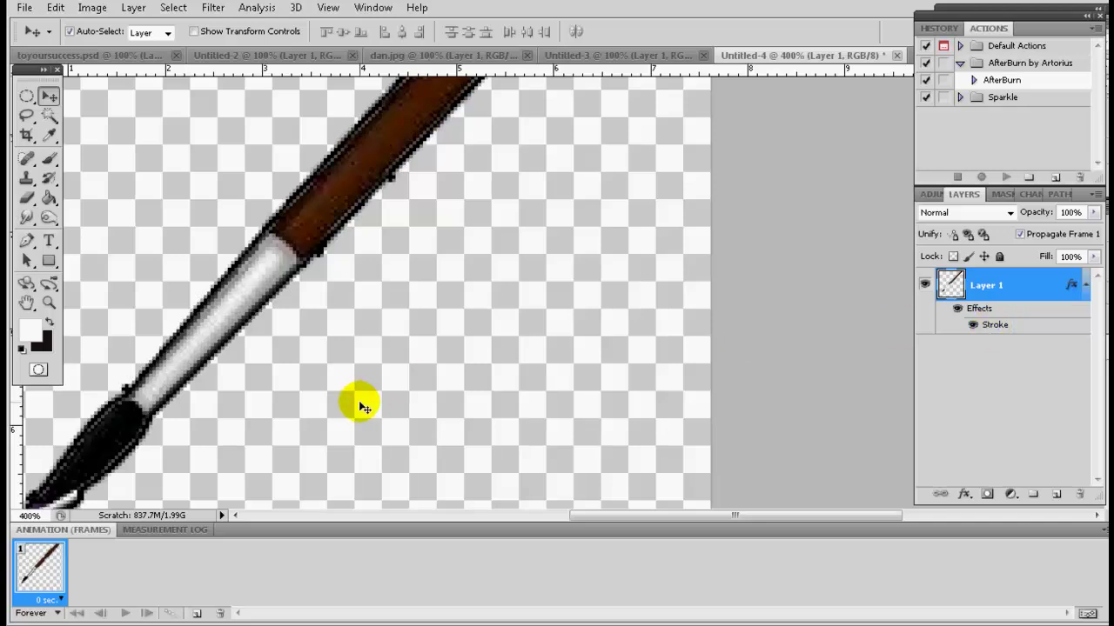
pyautogui.scroll(3, 371, 345)
pyautogui.click(29, 200)
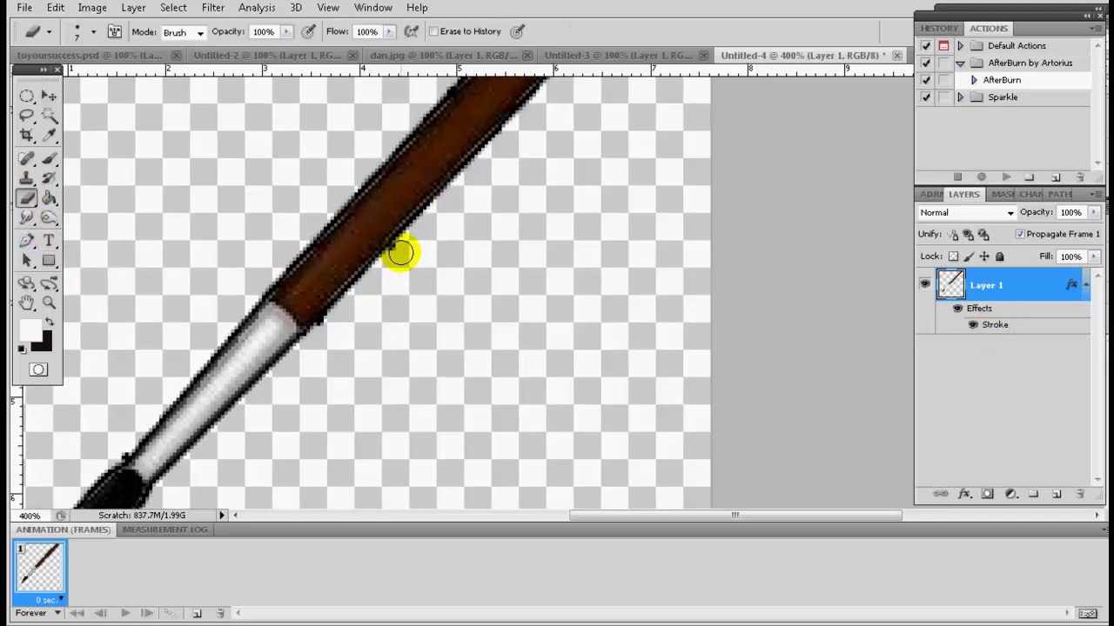
pyautogui.click(381, 292)
pyautogui.scroll(-3, 346, 404)
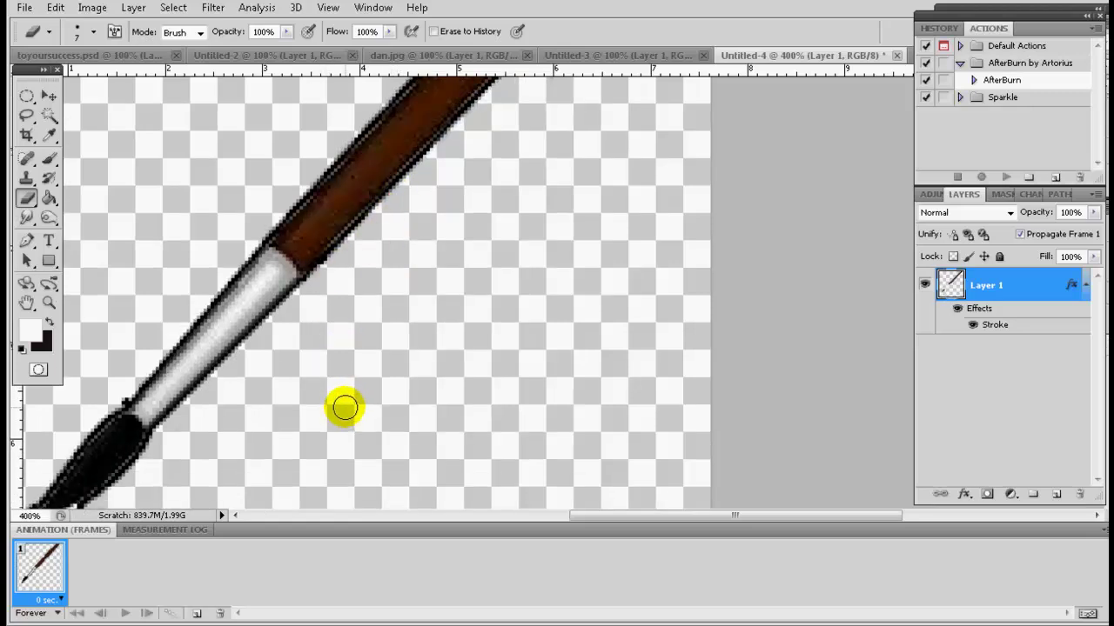
pyautogui.scroll(8, 336, 400)
# - Copy the paintbrush from Untitled-4 into the new signature document, placing it to the right of the portrait
pyautogui.click(49, 97)
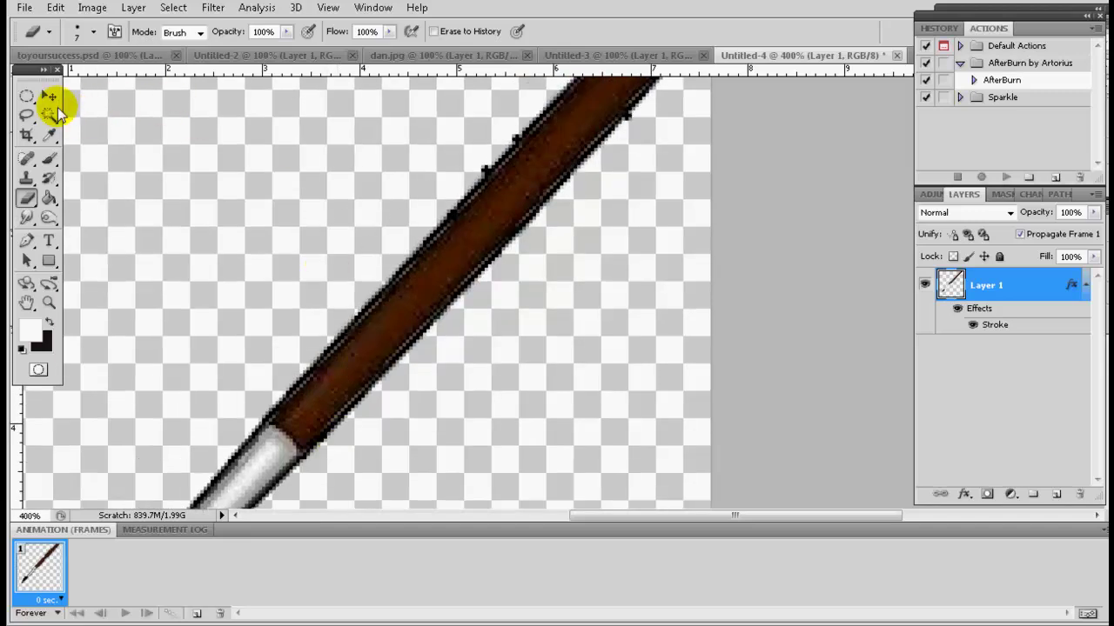
pyautogui.moveTo(466, 239)
pyautogui.mouseDown()
pyautogui.moveTo(688, 186)
pyautogui.moveTo(609, 154)
pyautogui.moveTo(696, 157)
pyautogui.mouseUp()
pyautogui.moveTo(580, 174)
pyautogui.mouseDown()
pyautogui.moveTo(772, 134)
pyautogui.moveTo(930, 42)
pyautogui.moveTo(641, 241)
pyautogui.moveTo(648, 260)
pyautogui.mouseUp()
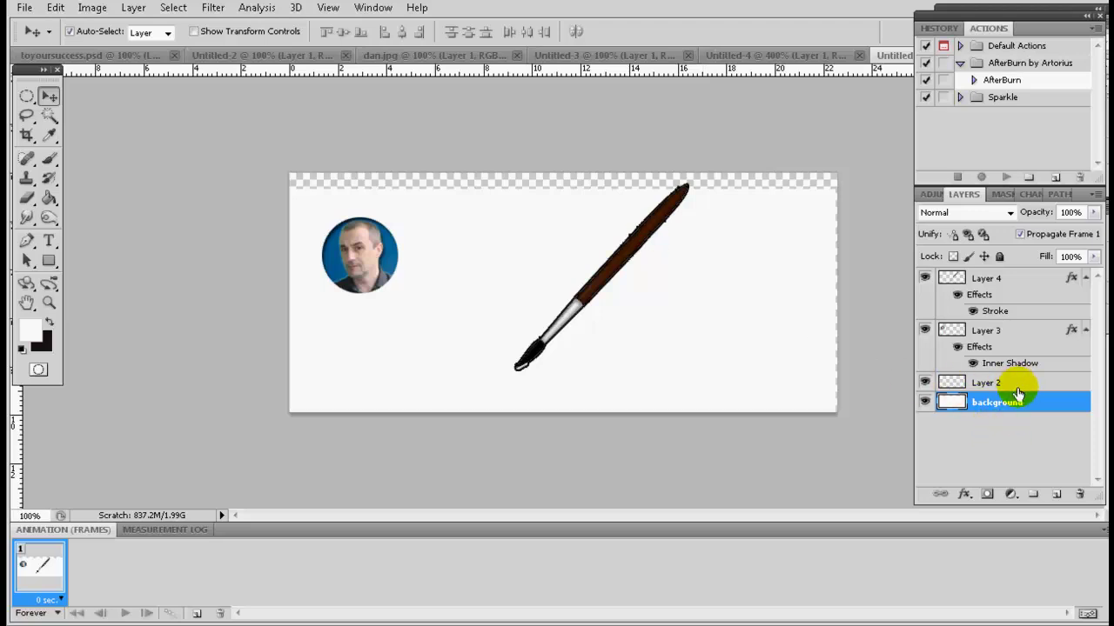
# - Hide the paintbrush layer's Stroke effect and move the white background up to cover the canvas
pyautogui.click(973, 311)
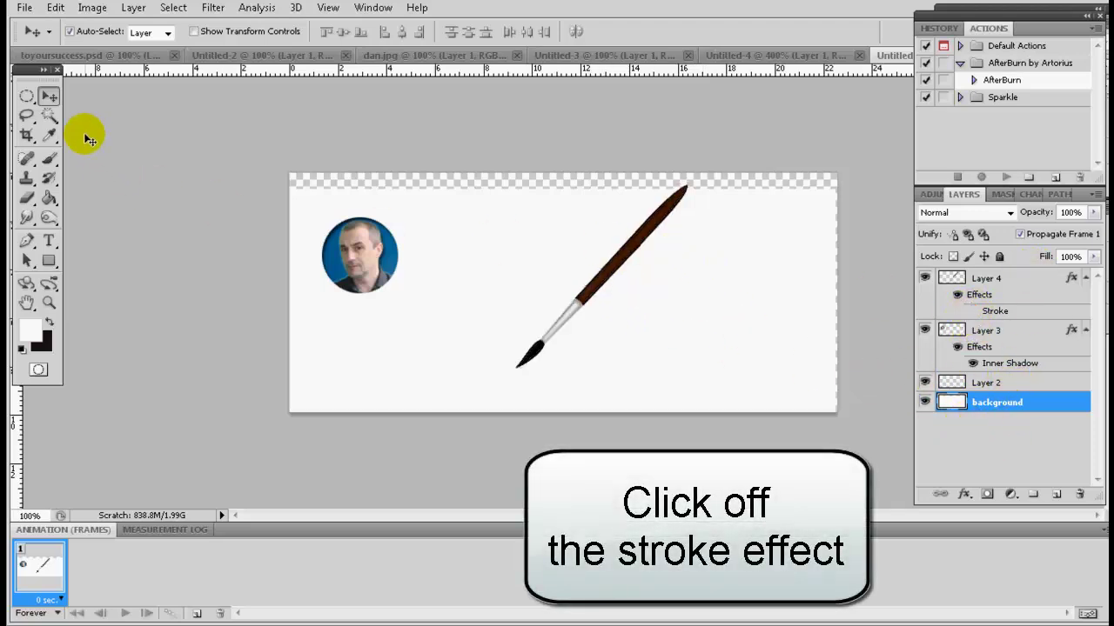
pyautogui.moveTo(754, 365); pyautogui.dragTo(755, 352)
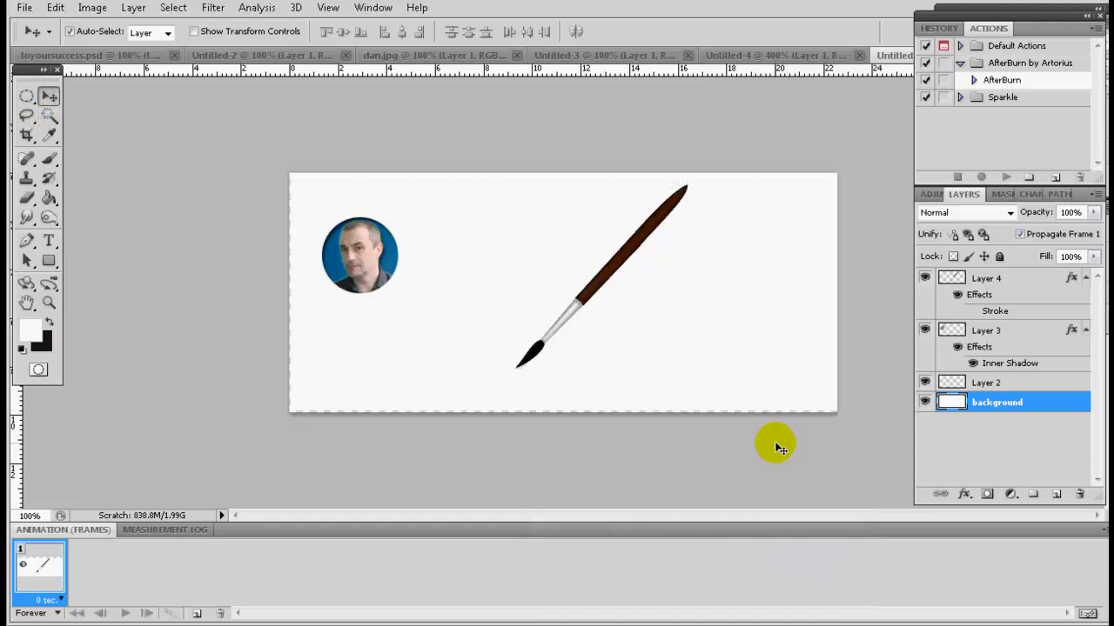
# - Undo the background move and step back past the hiding of the paintbrush's Stroke effect
pyautogui.click(58, 7)
pyautogui.click(75, 27)
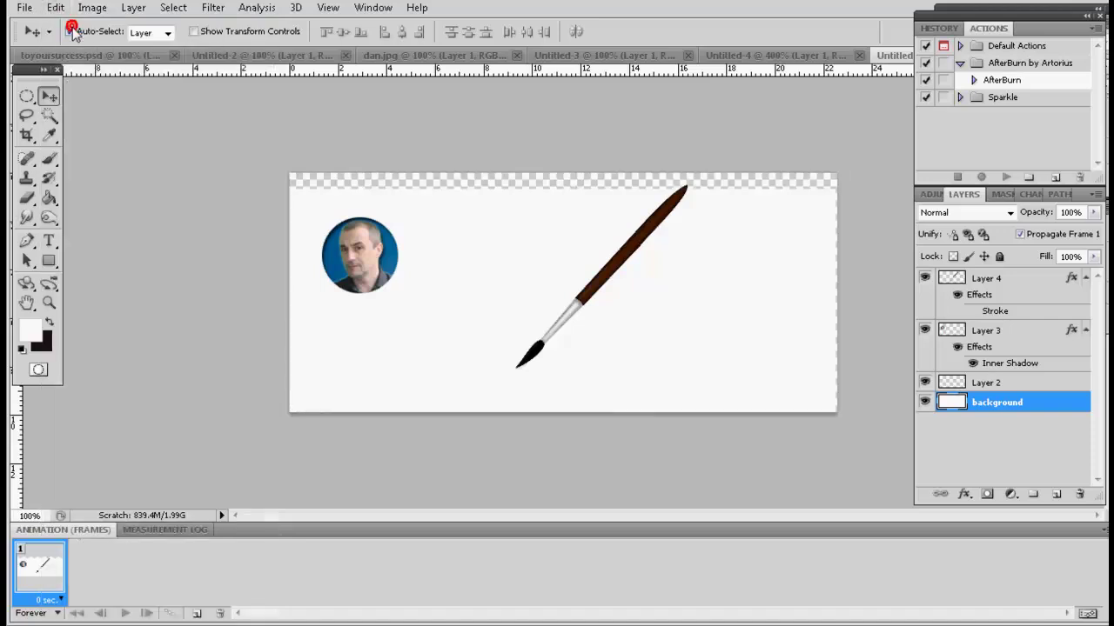
pyautogui.click(54, 8)
pyautogui.click(75, 54)
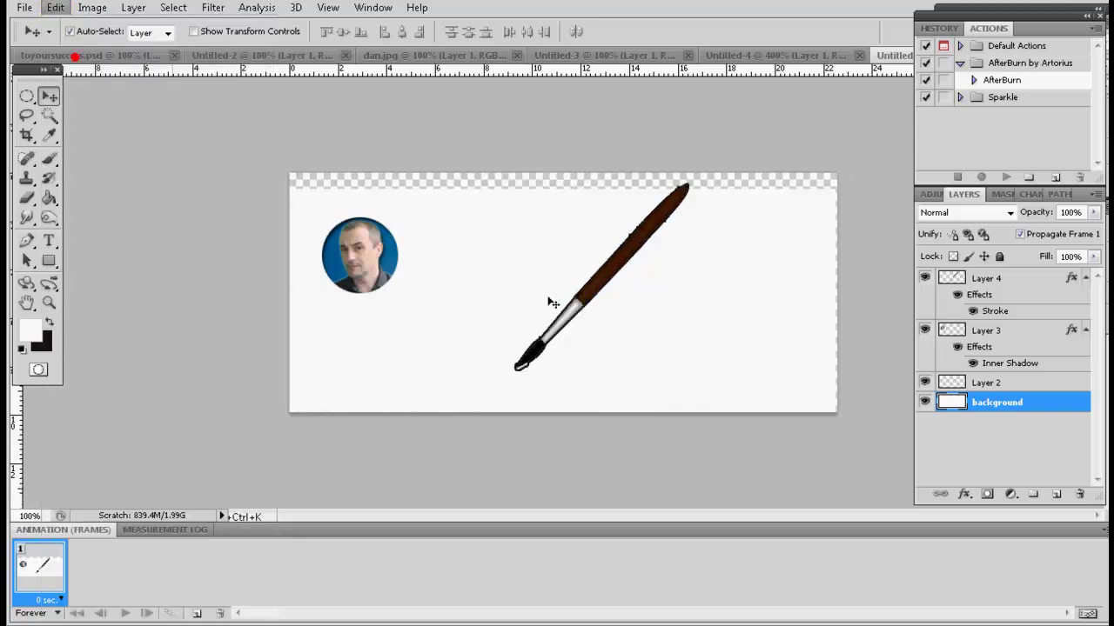
# - Undo the remaining shift of the white background and hide the paintbrush layer's Stroke effect
pyautogui.click(55, 8)
pyautogui.click(74, 55)
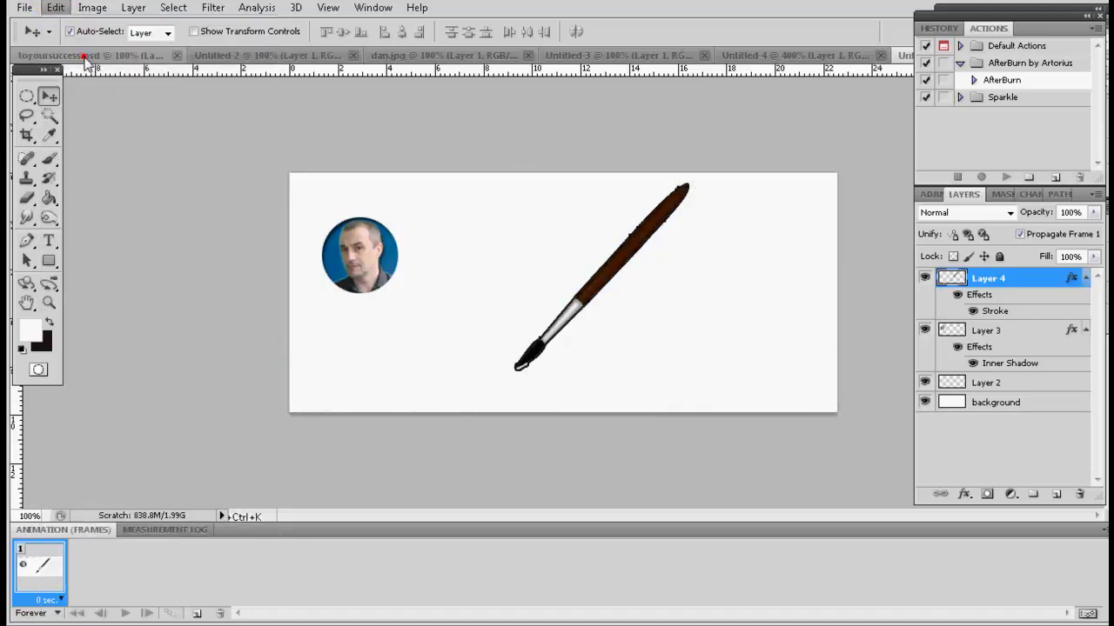
pyautogui.click(972, 312)
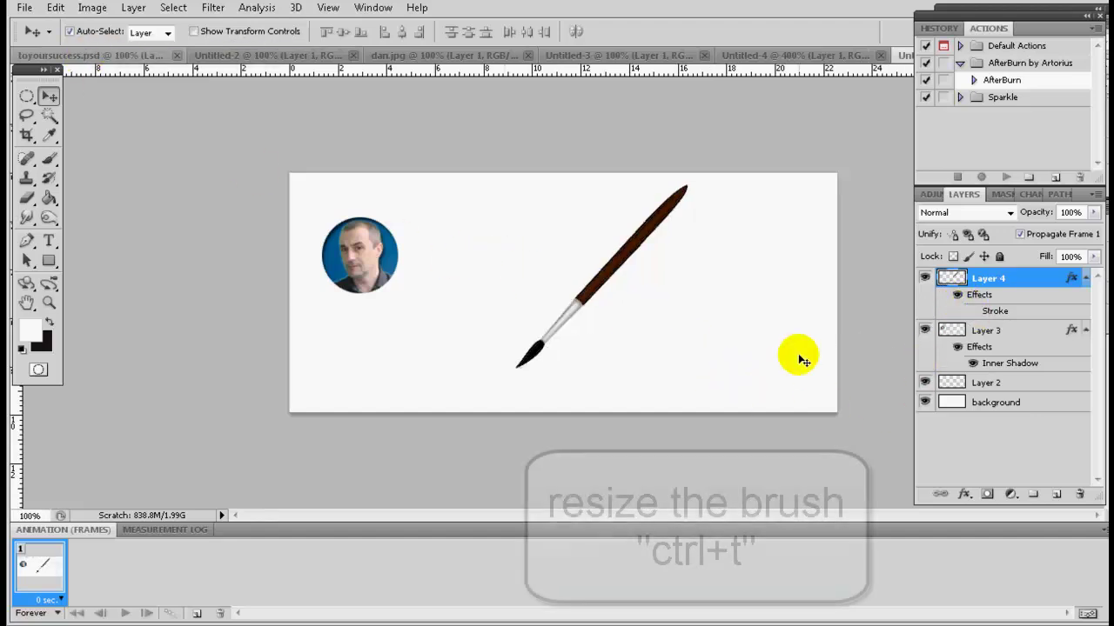
# - Scale the paintbrush to about 64.5%, rotate it about 104.5°, apply the transform and place it to the lower right of the portrait
pyautogui.hotkey('ctrl', 't')
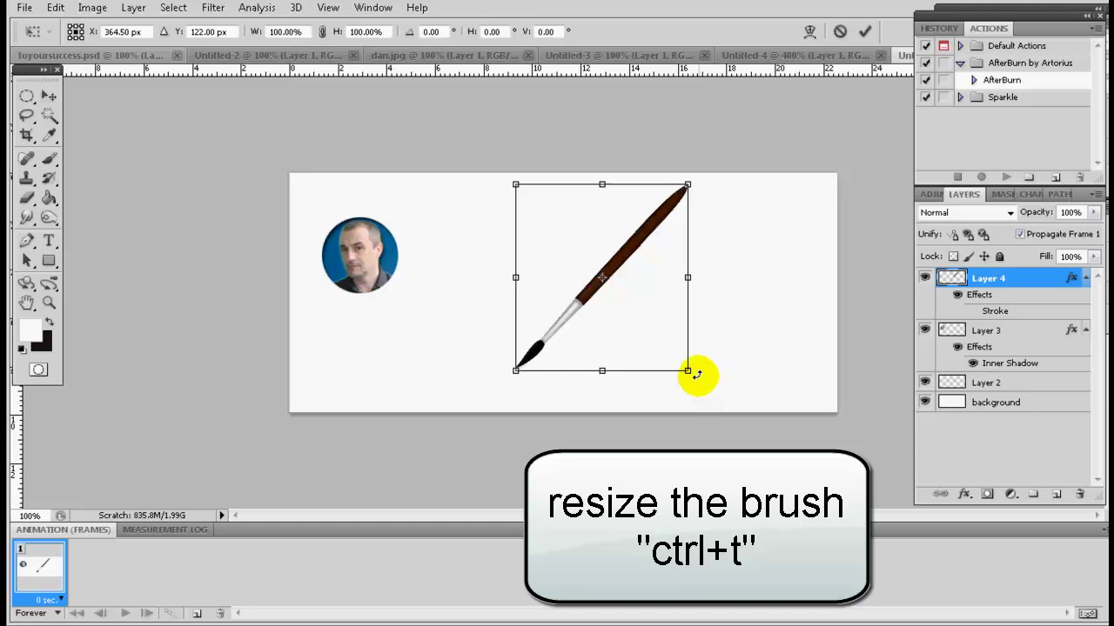
pyautogui.moveTo(688, 372)
pyautogui.mouseDown()
pyautogui.moveTo(664, 352)
pyautogui.moveTo(529, 392)
pyautogui.moveTo(455, 365)
pyautogui.mouseUp()
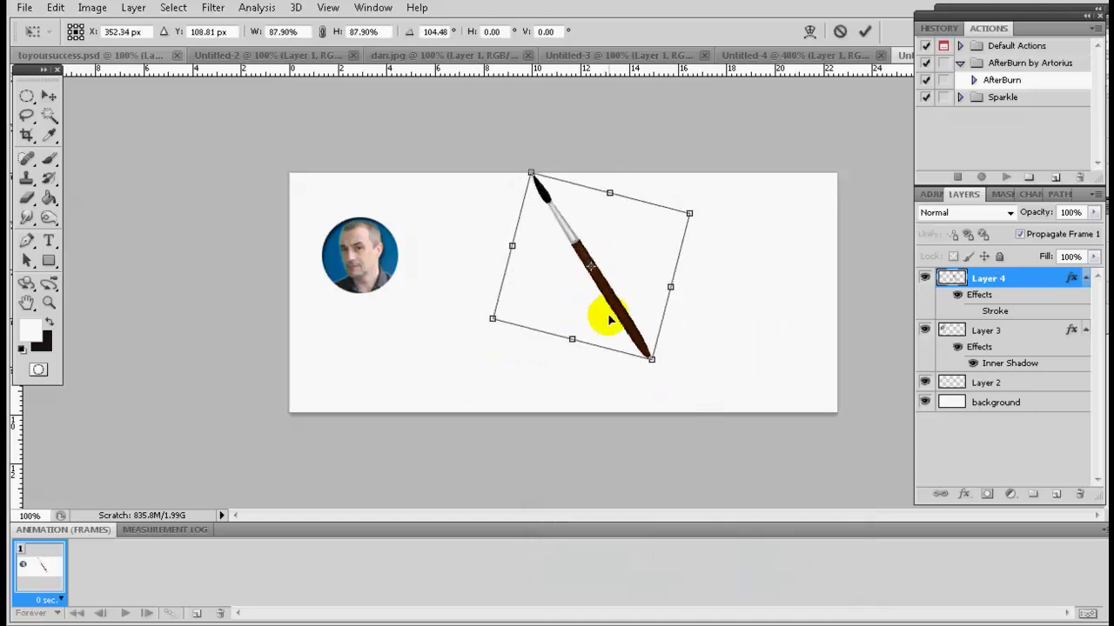
pyautogui.moveTo(619, 319); pyautogui.dragTo(561, 361)
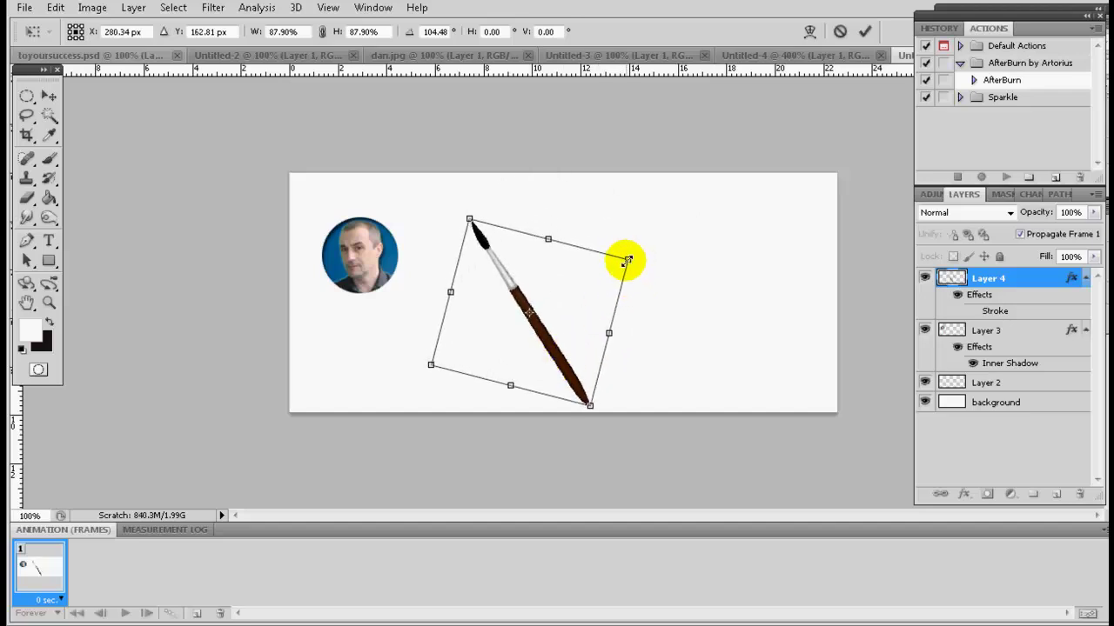
pyautogui.moveTo(628, 261); pyautogui.dragTo(557, 307)
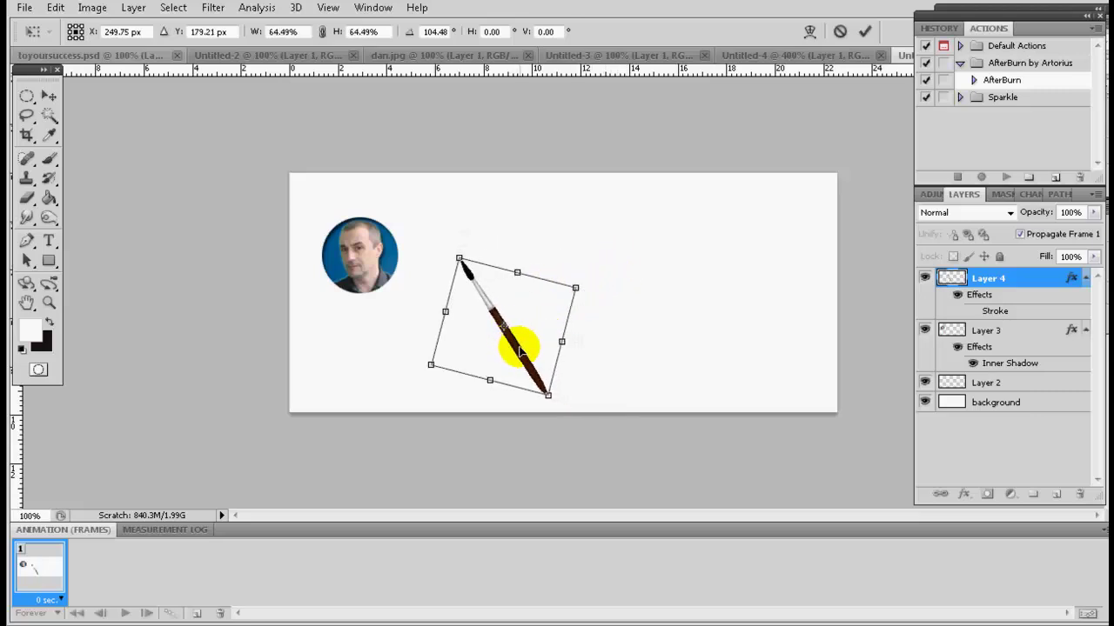
pyautogui.moveTo(520, 352); pyautogui.dragTo(528, 324)
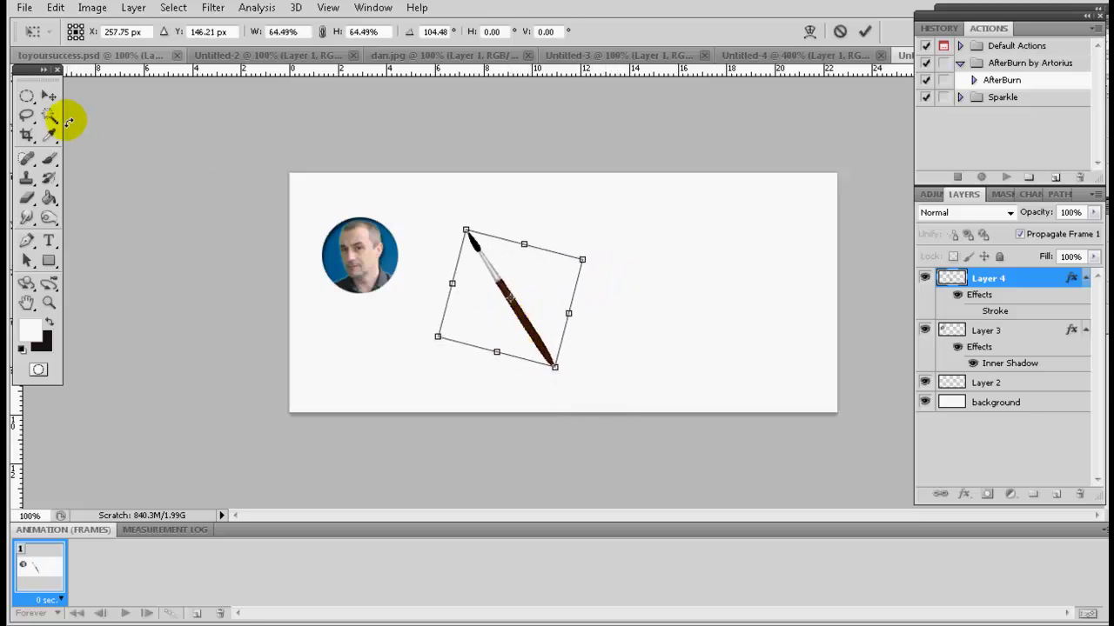
pyautogui.click(48, 98)
pyautogui.click(522, 231)
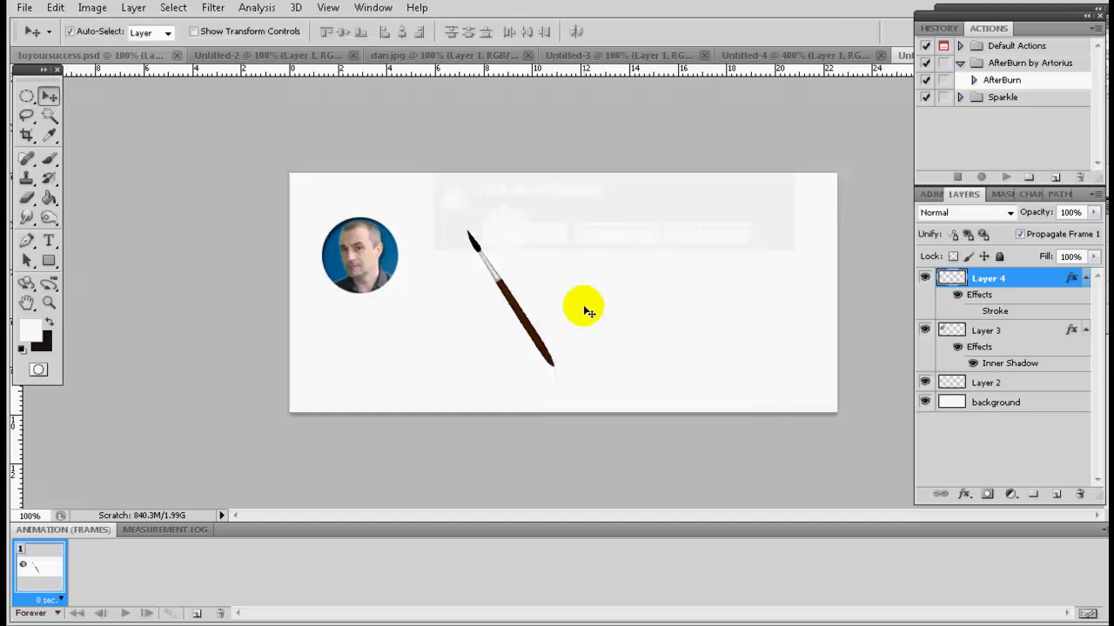
pyautogui.moveTo(546, 342); pyautogui.dragTo(554, 346)
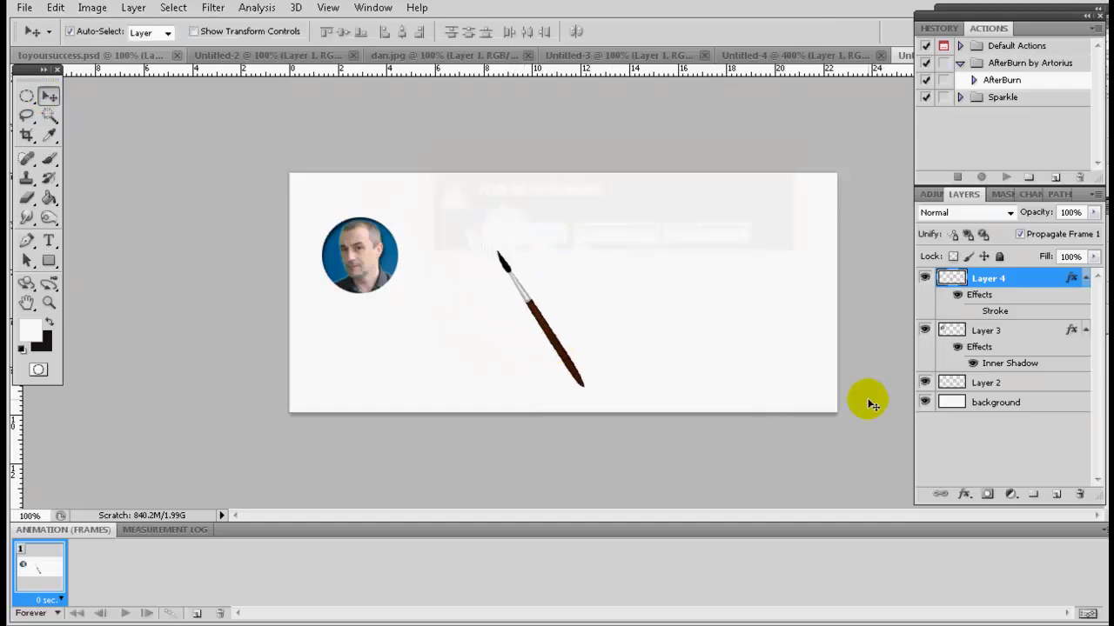
# - On a new layer, add the black text "BEST REGARDS," in 40 pt Lucida Handwriting above the portrait
pyautogui.click(1057, 496)
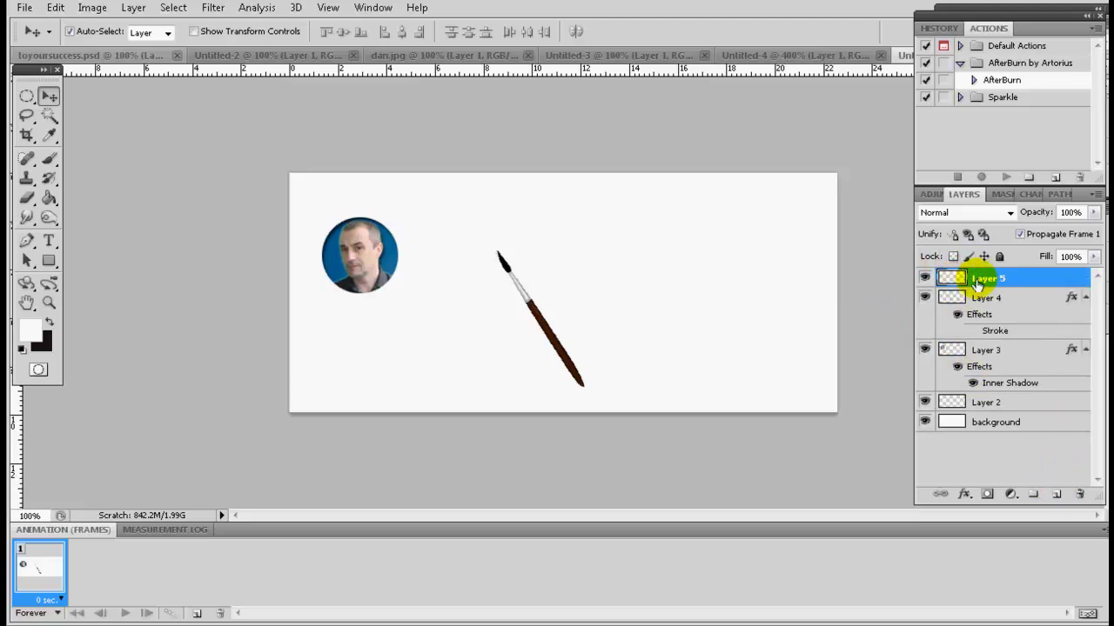
pyautogui.click(48, 244)
pyautogui.click(22, 349)
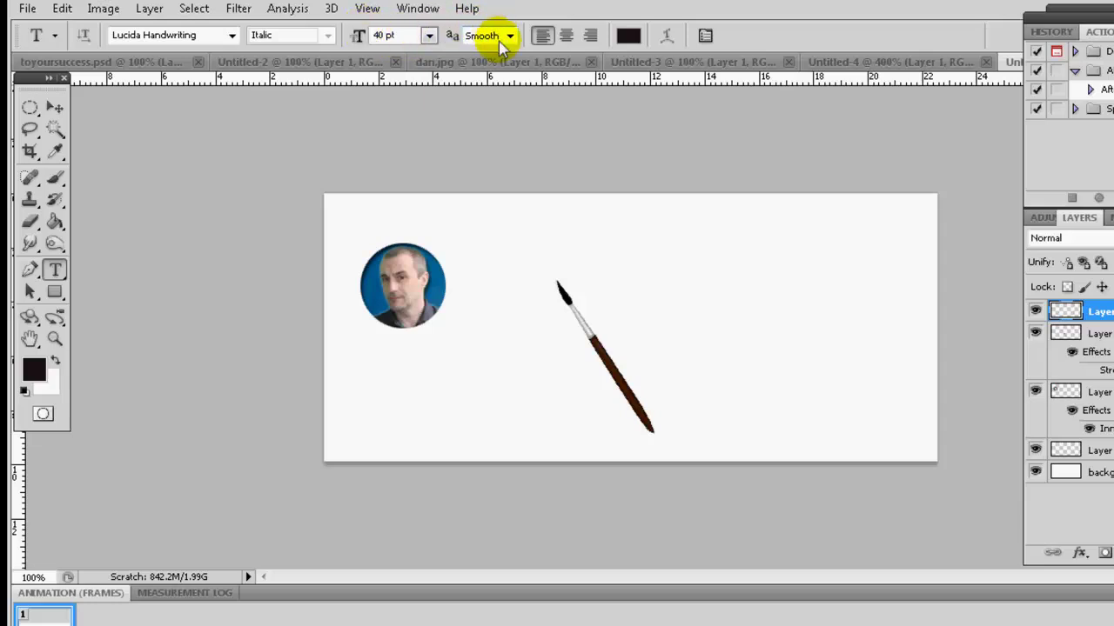
pyautogui.click(368, 229)
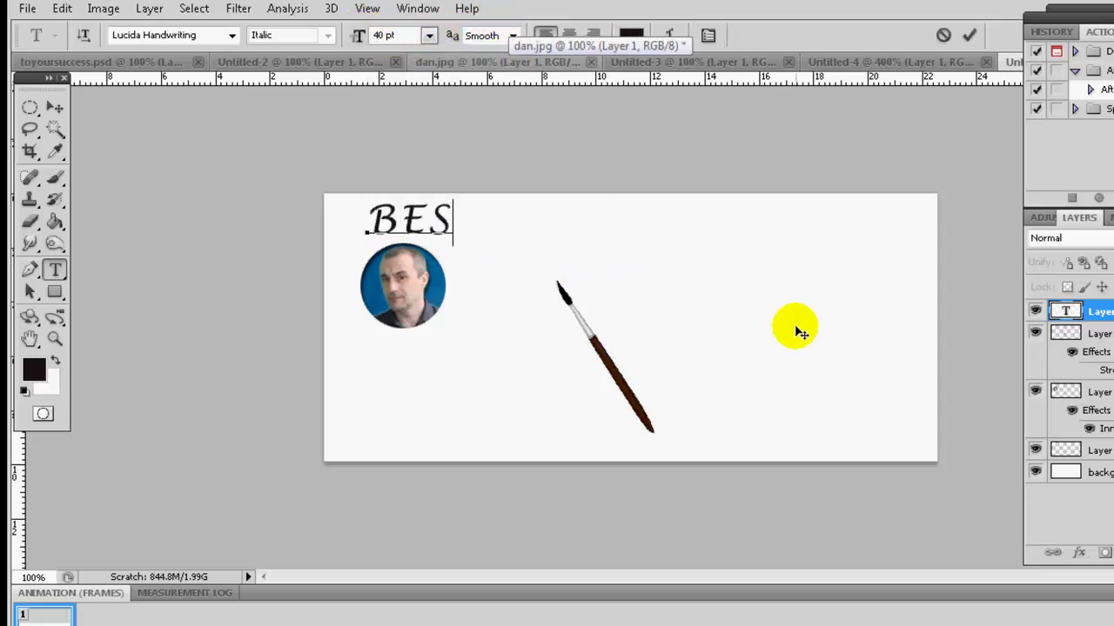
pyautogui.write('BEST REGARDS')
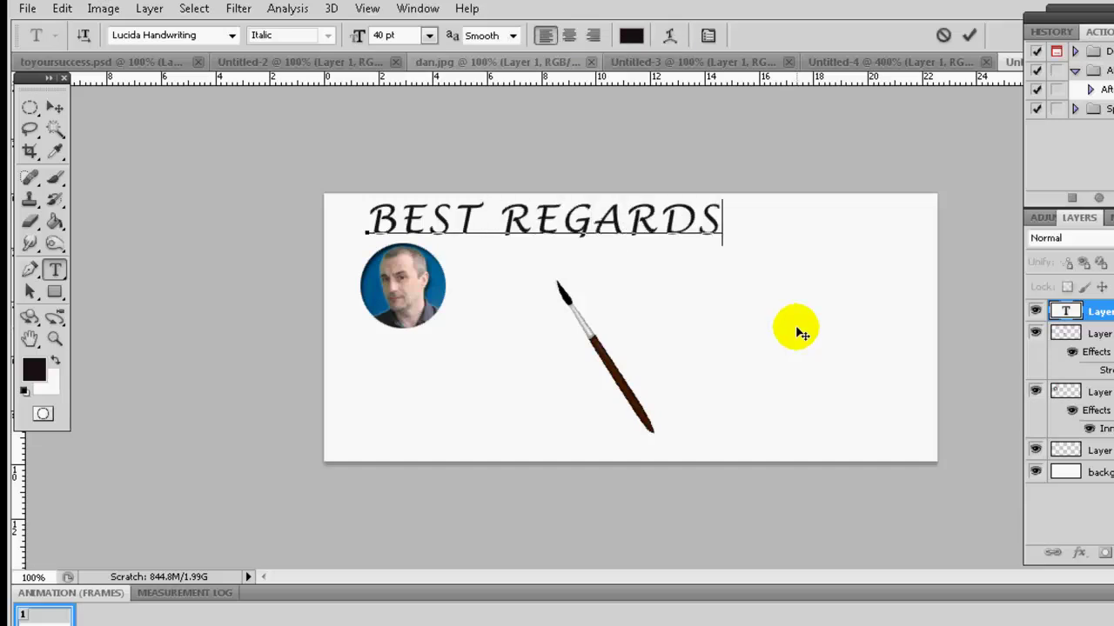
pyautogui.write(',')
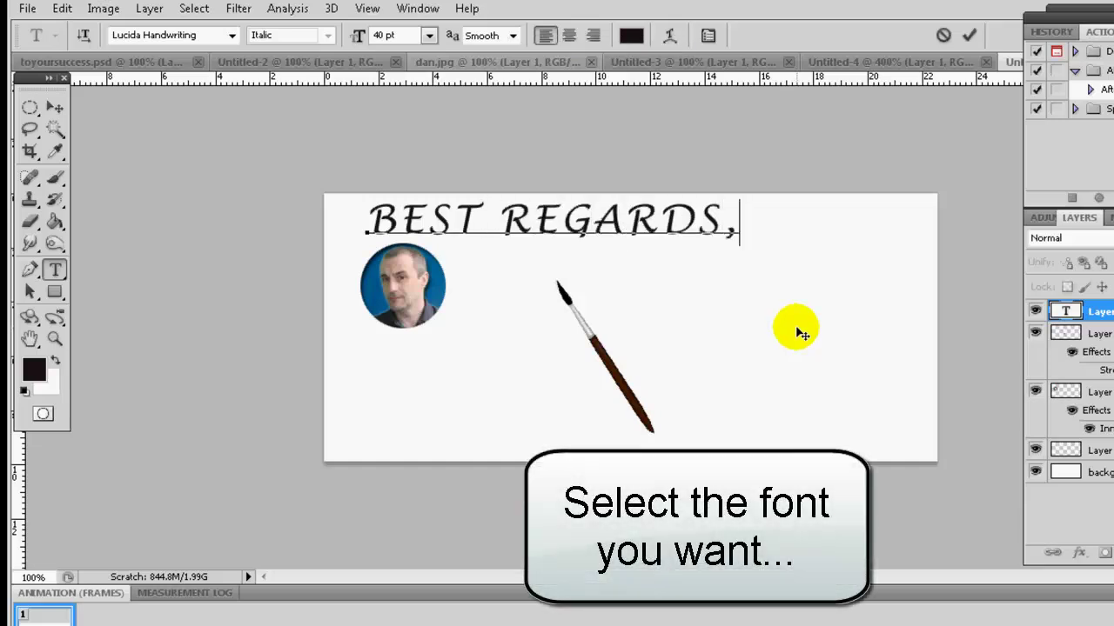
# - On another new layer, add the sender's first name as text beneath the greeting
pyautogui.hotkey('ctrl', 'shift', 'alt', 'n')
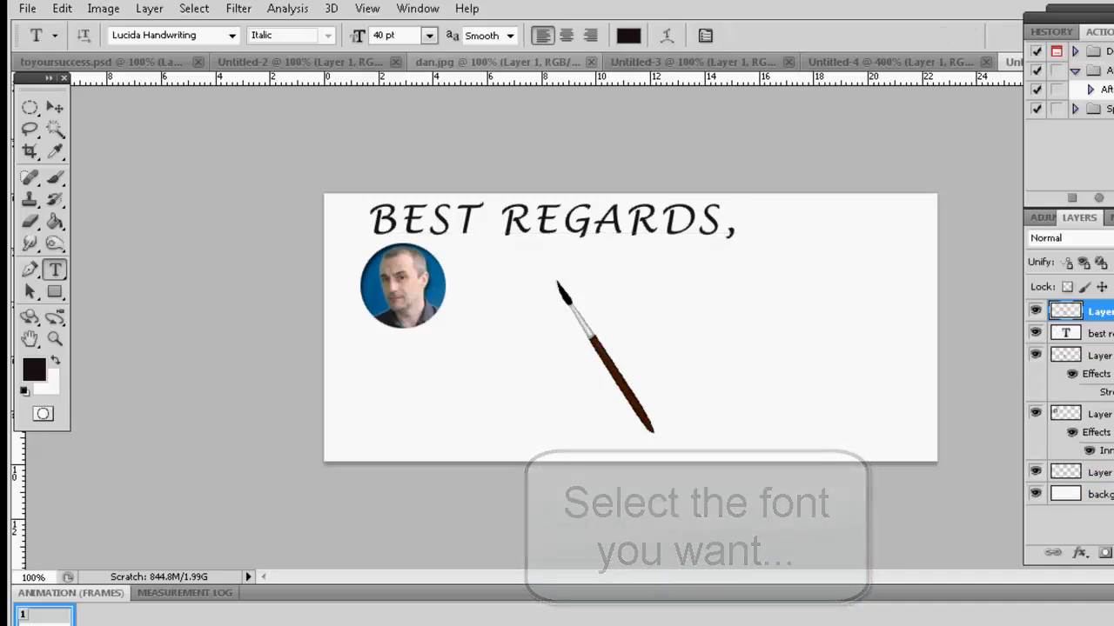
pyautogui.click(479, 269)
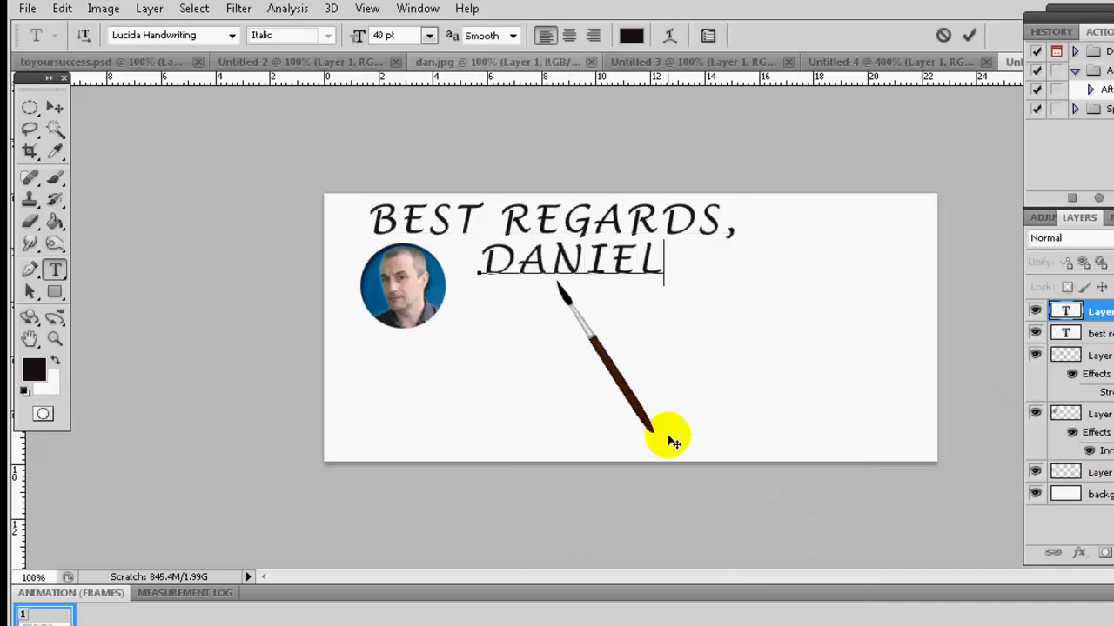
pyautogui.write('daniel')
pyautogui.click(54, 107)
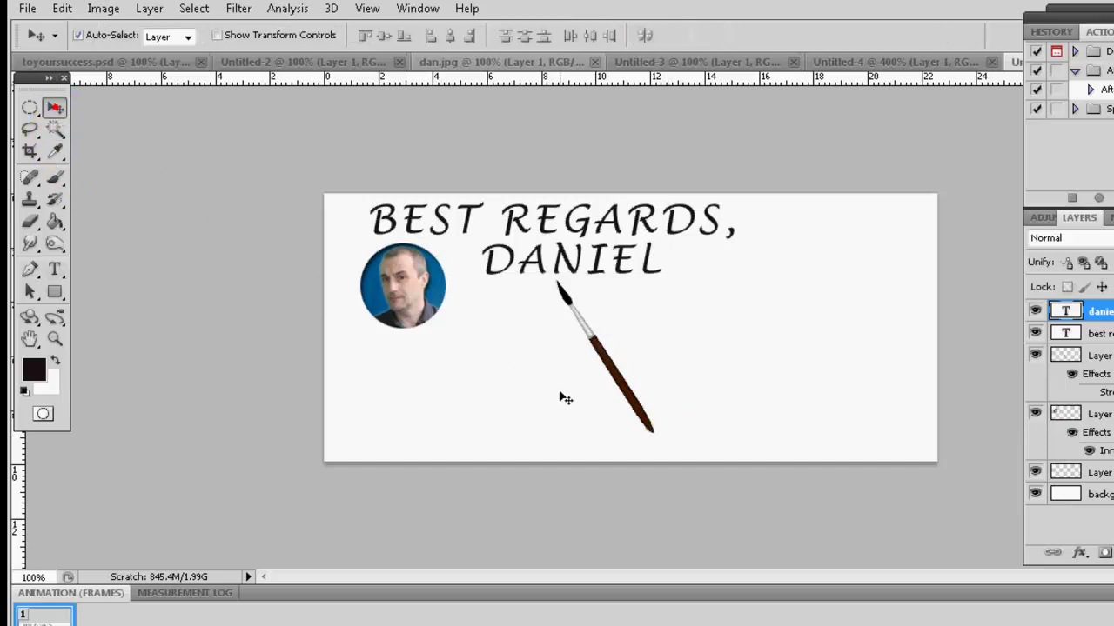
# - Rearrange the signature so the name sits directly beside the portrait and the paintbrush lies below the name, near the canvas's lower edge
pyautogui.moveTo(610, 381); pyautogui.dragTo(620, 402)
pyautogui.moveTo(605, 263)
pyautogui.mouseDown()
pyautogui.moveTo(648, 302)
pyautogui.moveTo(658, 281)
pyautogui.mouseUp()
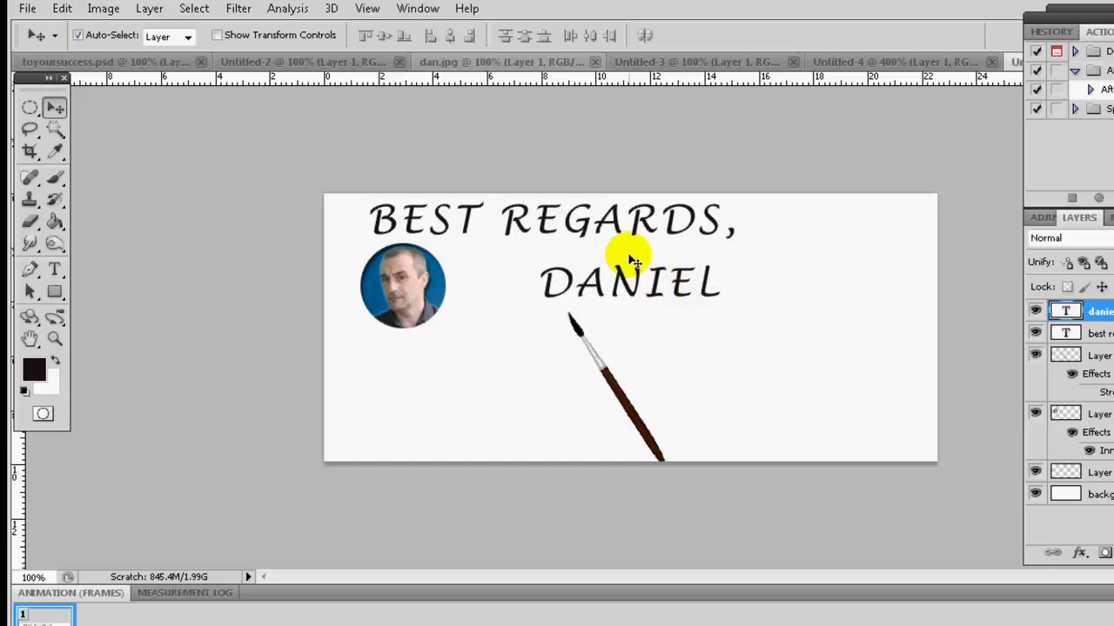
pyautogui.moveTo(412, 295); pyautogui.dragTo(437, 301)
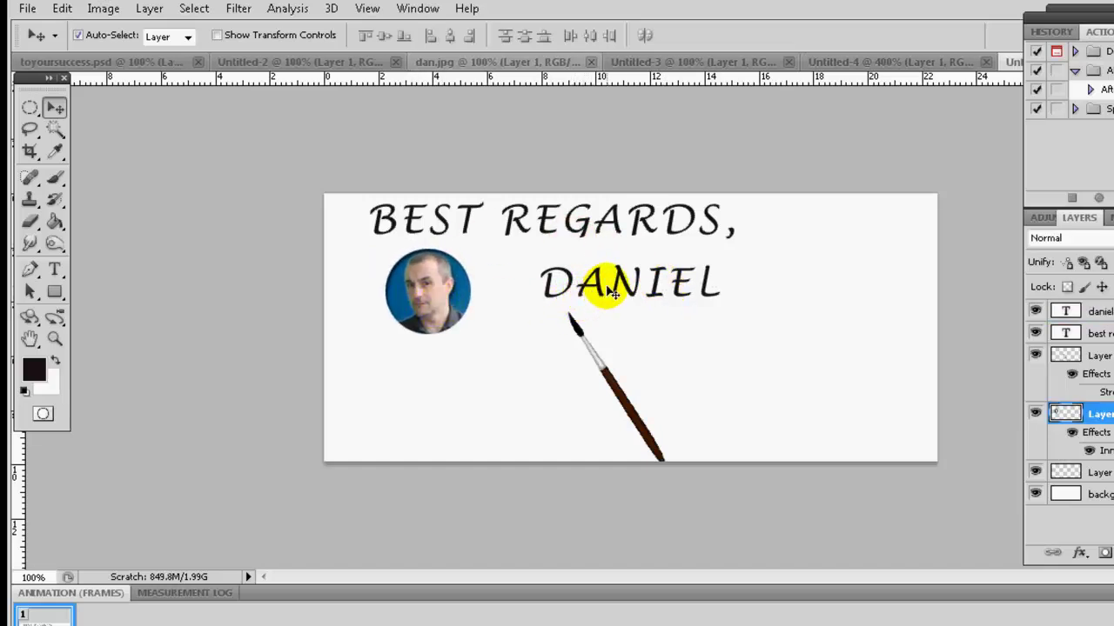
pyautogui.moveTo(612, 288); pyautogui.dragTo(573, 292)
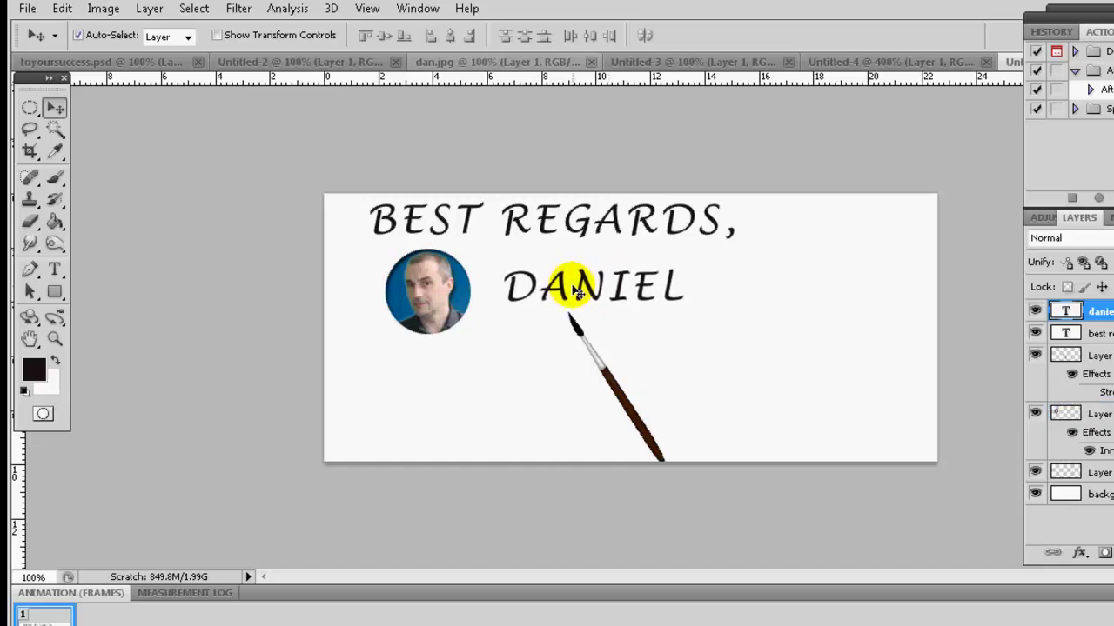
pyautogui.moveTo(631, 407); pyautogui.dragTo(659, 407)
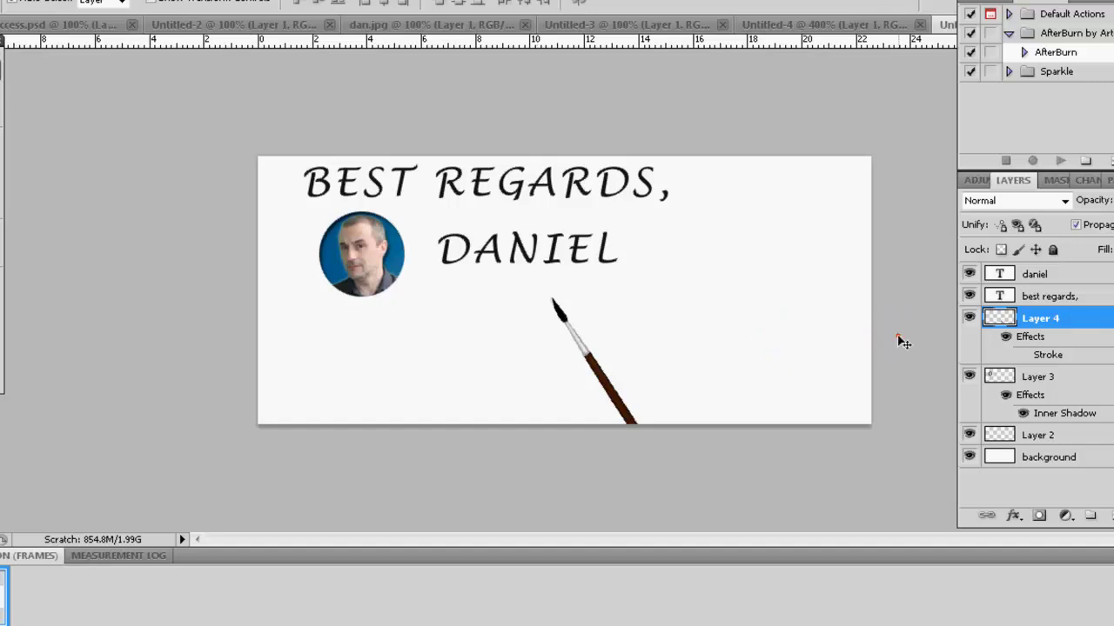
# - Hide the paintbrush and greeting layers and load the name text's outline as a selection
pyautogui.click(969, 319)
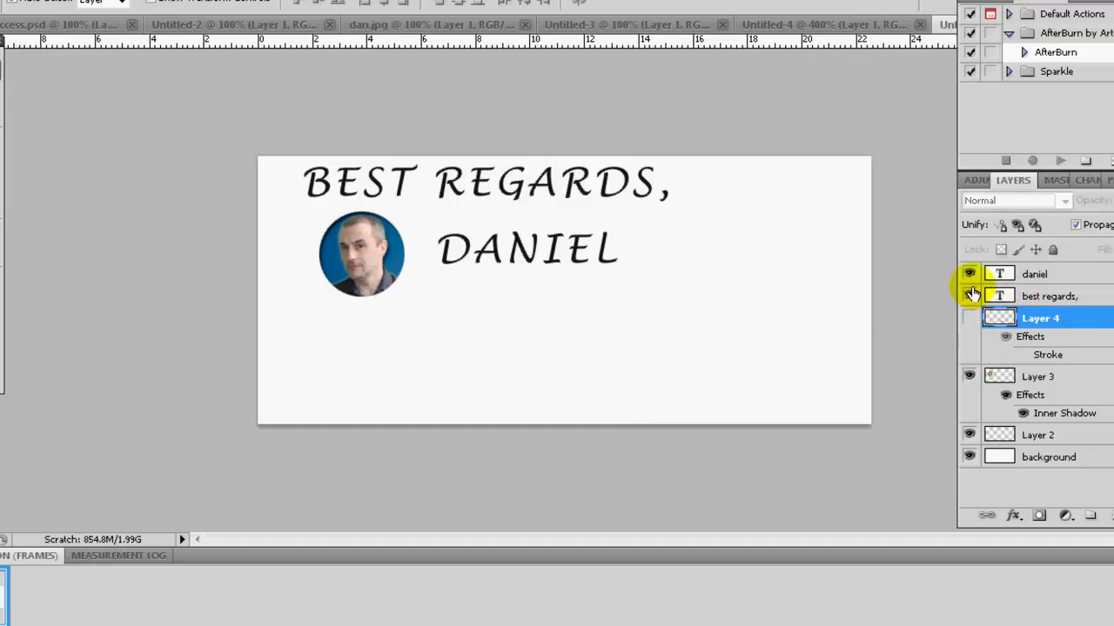
pyautogui.click(969, 296)
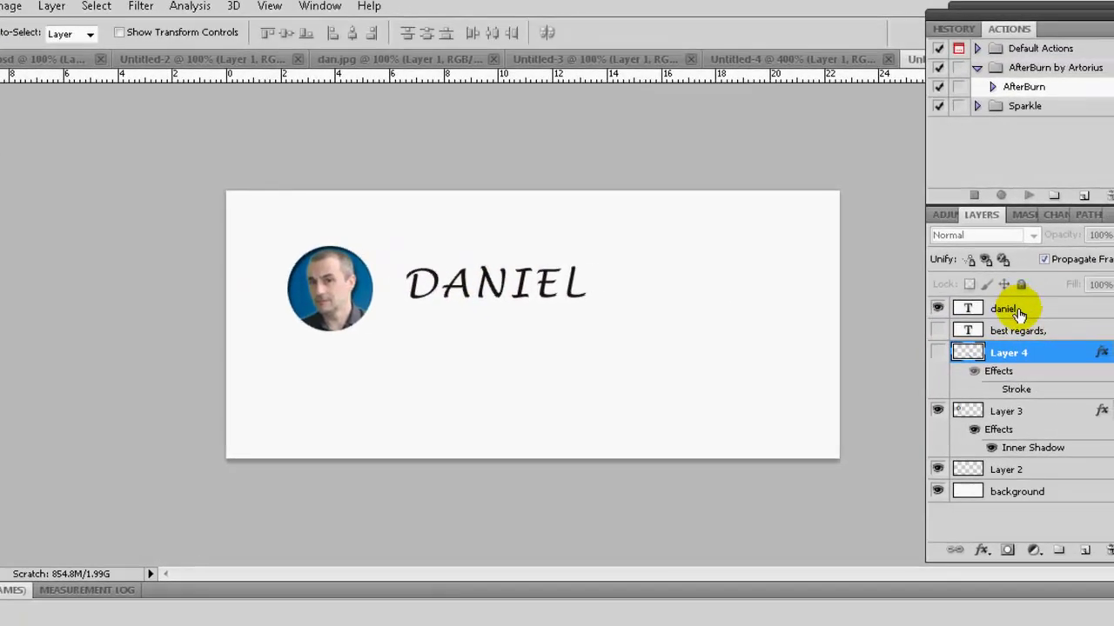
pyautogui.click(971, 311)
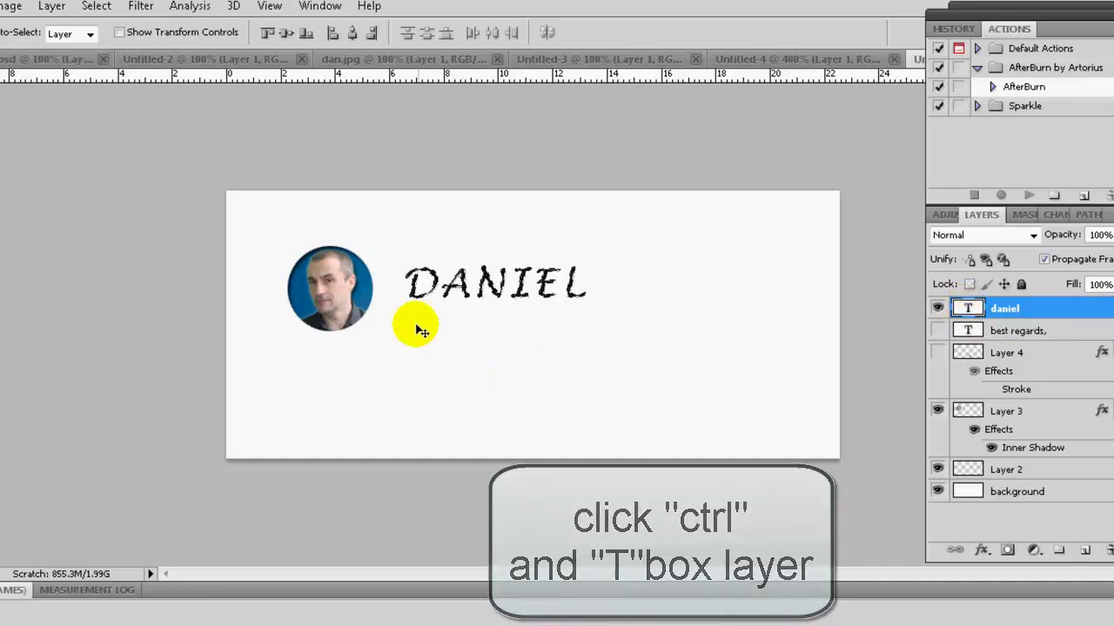
# - Add an empty layer above the name text and hide the text layer, keeping the letter outlines selected
pyautogui.press('z')
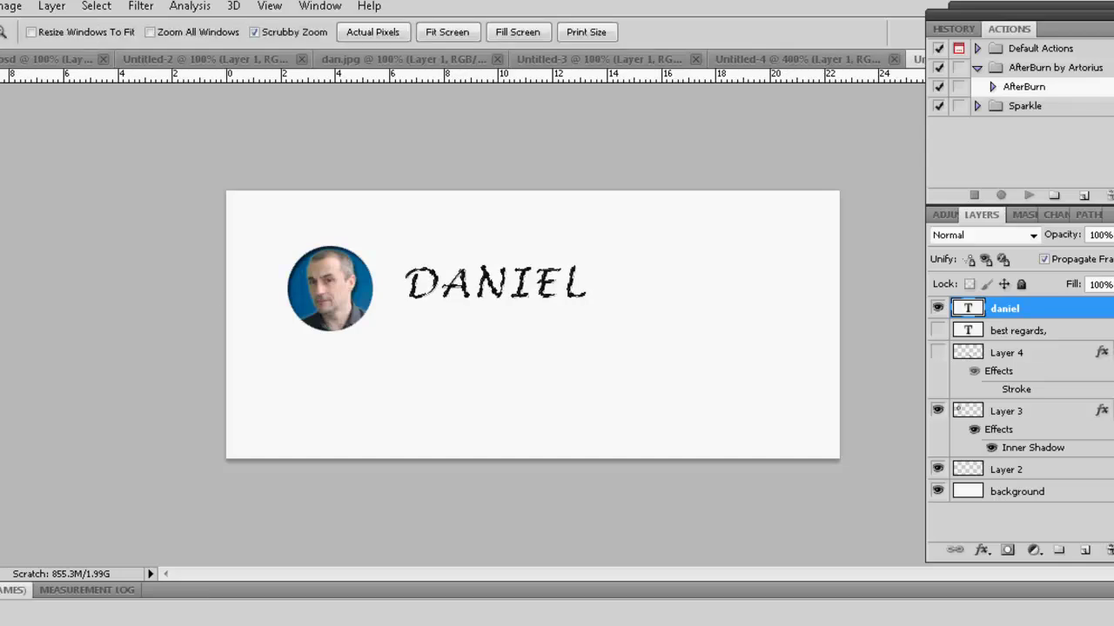
pyautogui.click(427, 266)
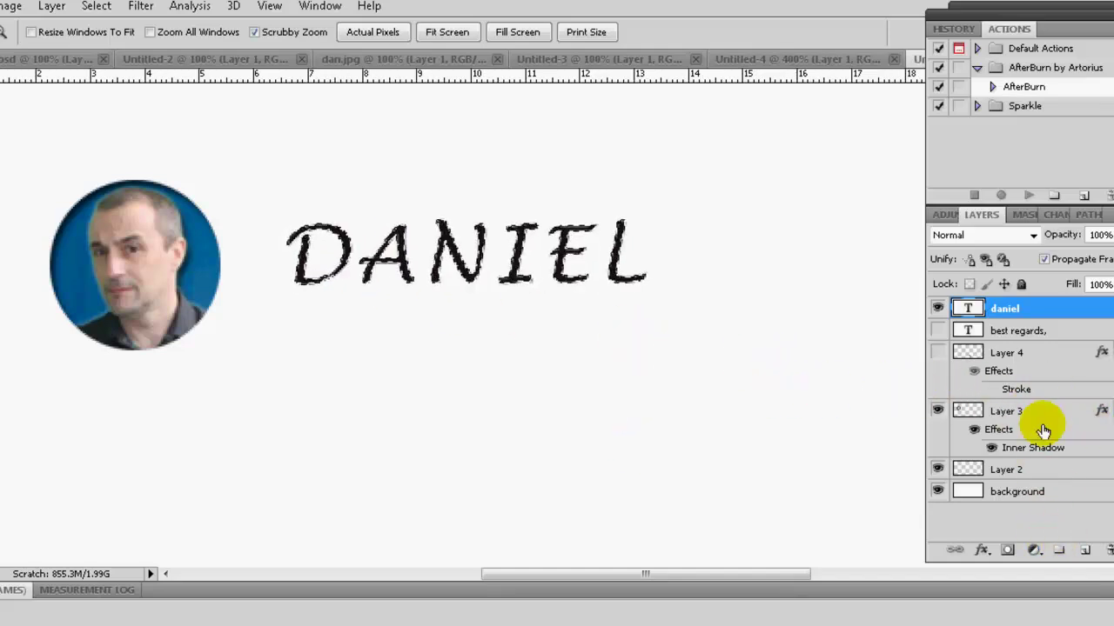
pyautogui.click(1084, 554)
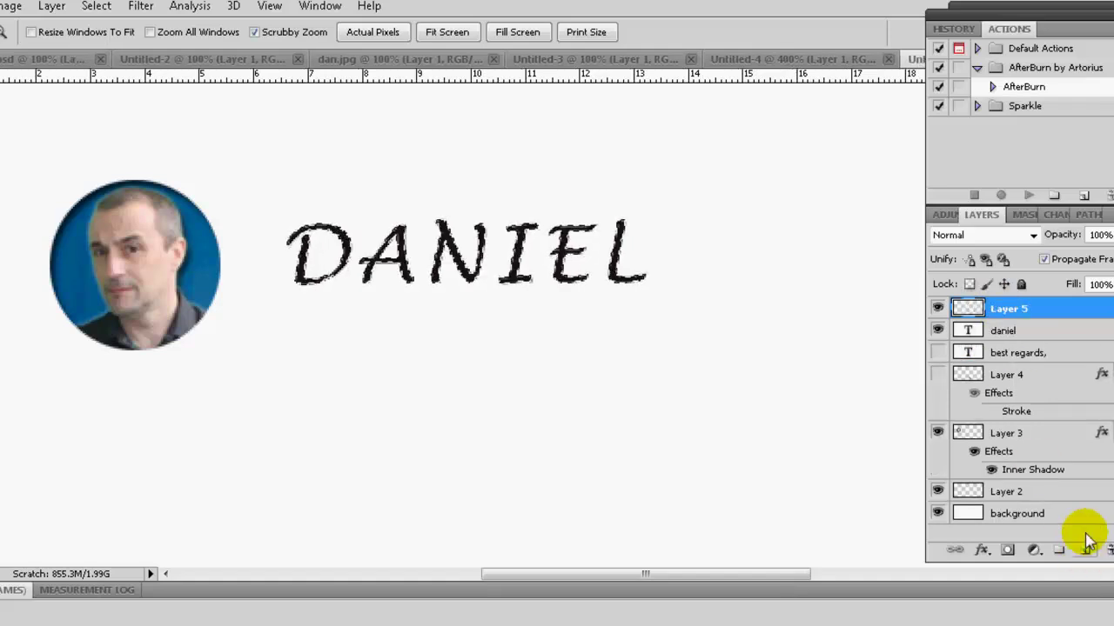
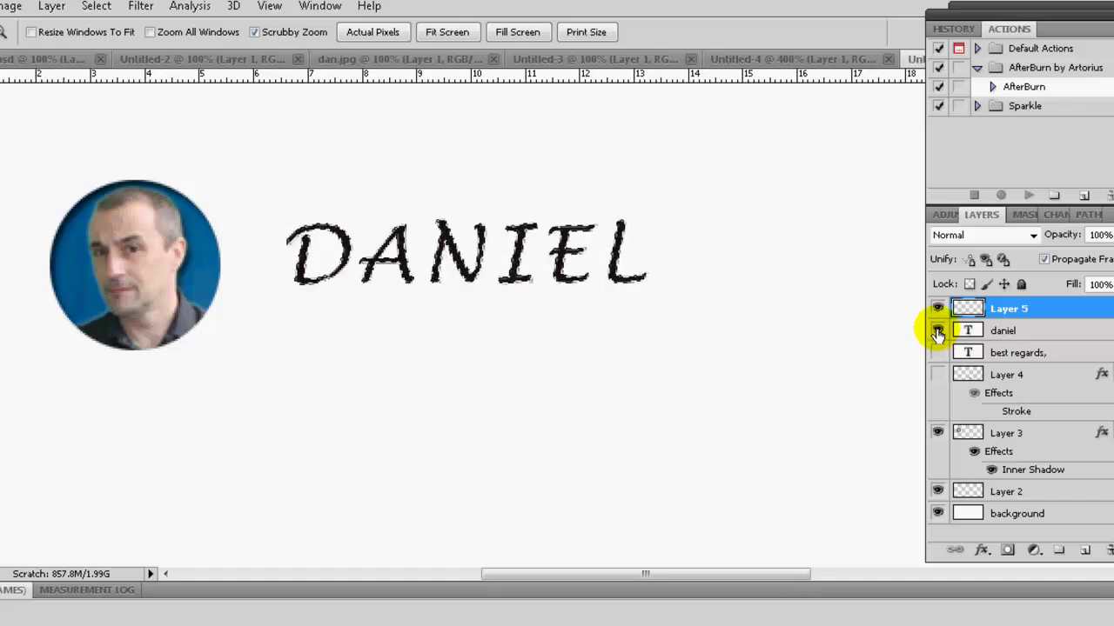
pyautogui.keyDown('ctrl'); pyautogui.click(983, 331); pyautogui.keyUp('ctrl')
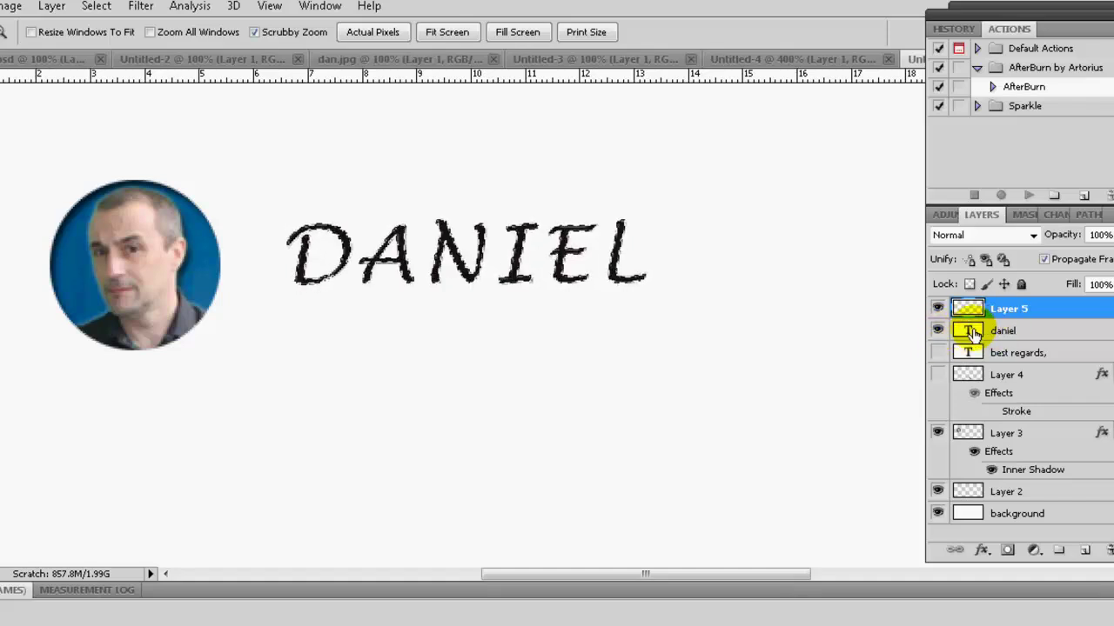
pyautogui.click(937, 331)
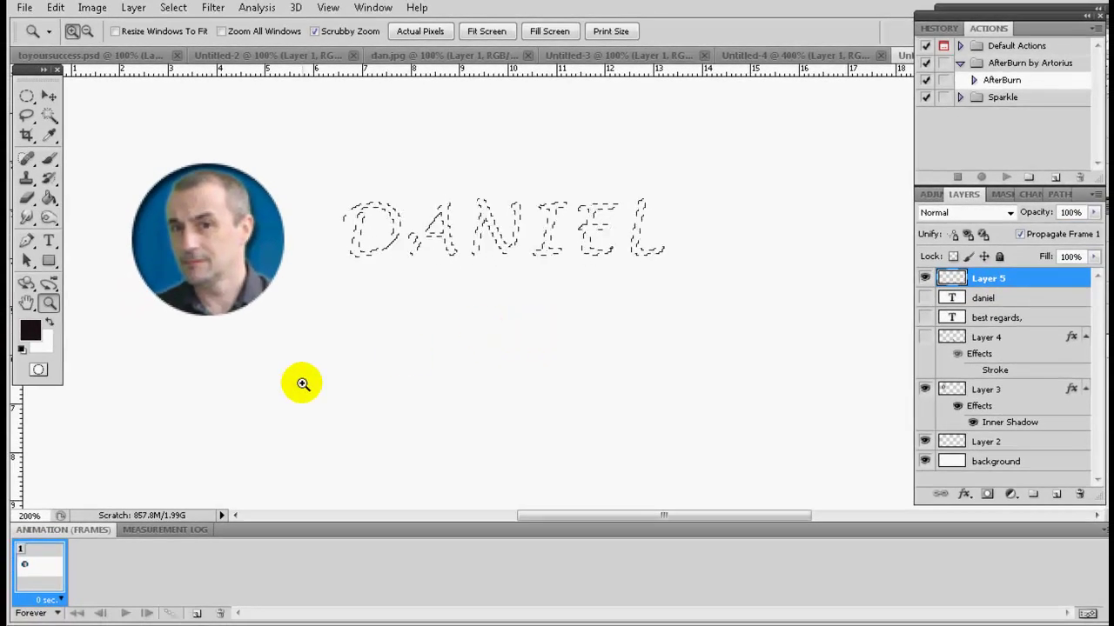
# - Set up the Brush tool with a hard round tip at 100% hardness and a size of 8 px
pyautogui.click(49, 158)
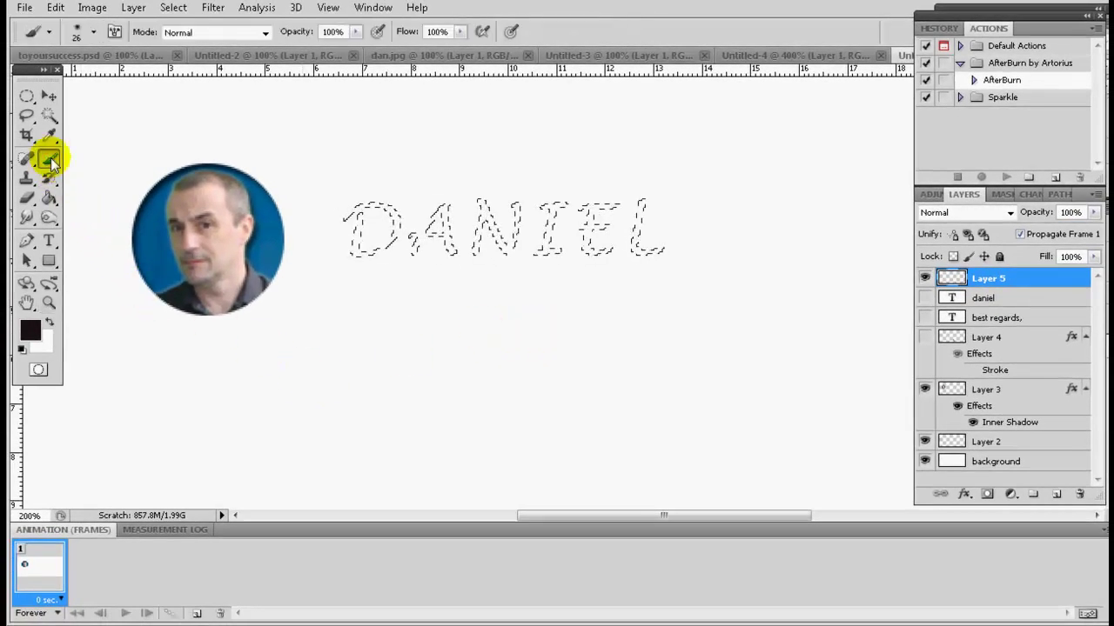
pyautogui.click(93, 32)
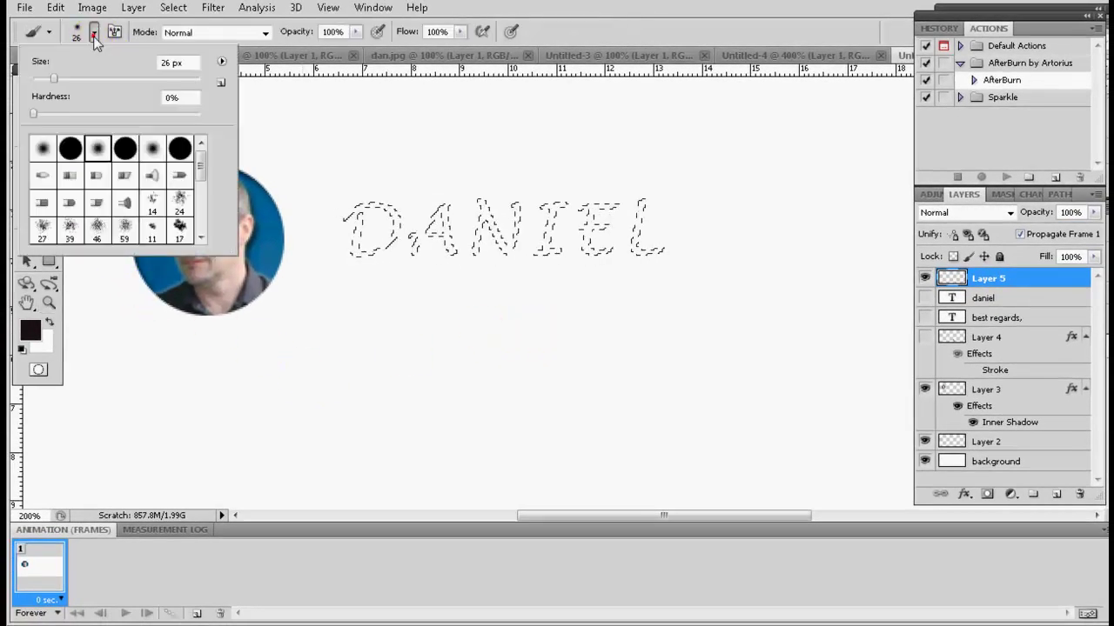
pyautogui.click(71, 152)
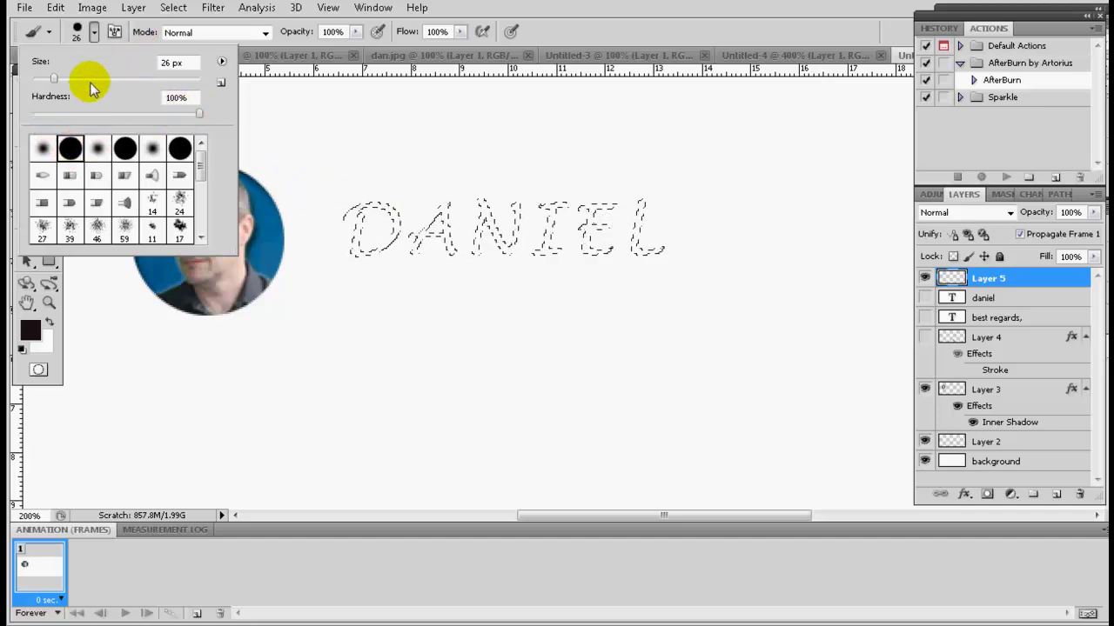
pyautogui.moveTo(50, 79); pyautogui.dragTo(40, 80)
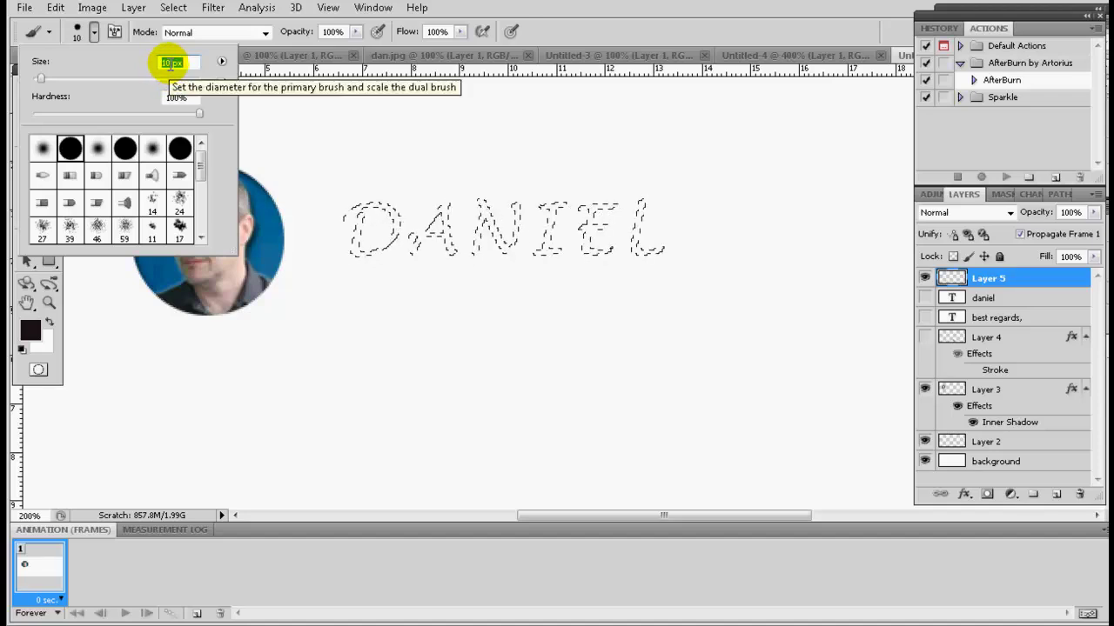
pyautogui.write('8')
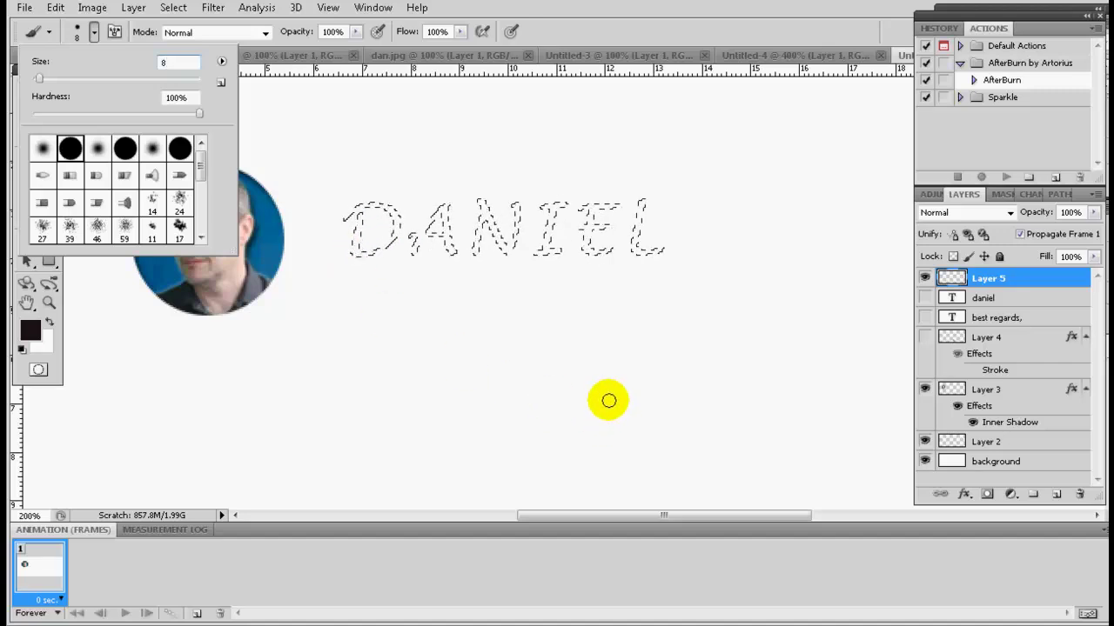
# - Paint the name's first letter in four black segments inside its outline, giving each segment its own layer
pyautogui.click(341, 215)
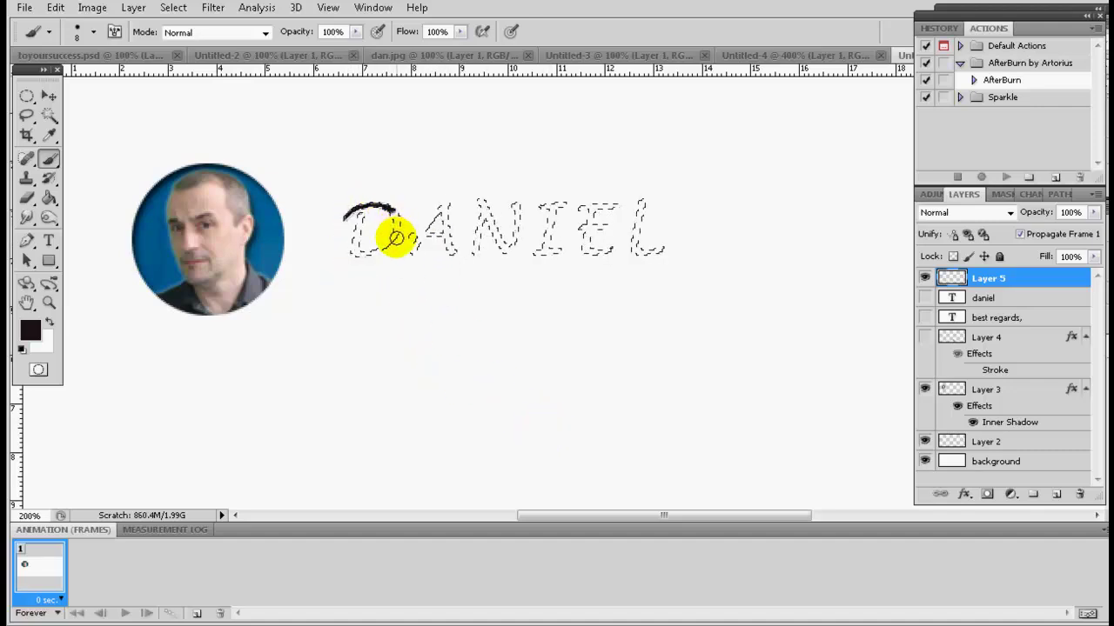
pyautogui.moveTo(394, 210)
pyautogui.mouseDown()
pyautogui.moveTo(359, 213)
pyautogui.moveTo(354, 229)
pyautogui.moveTo(391, 212)
pyautogui.mouseUp()
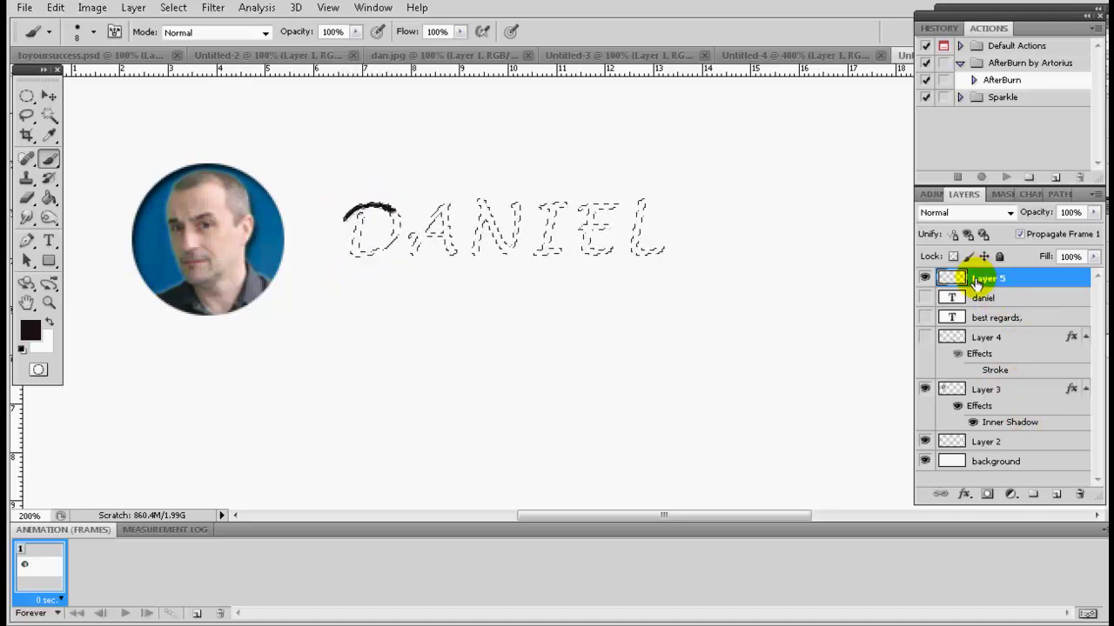
pyautogui.click(1057, 495)
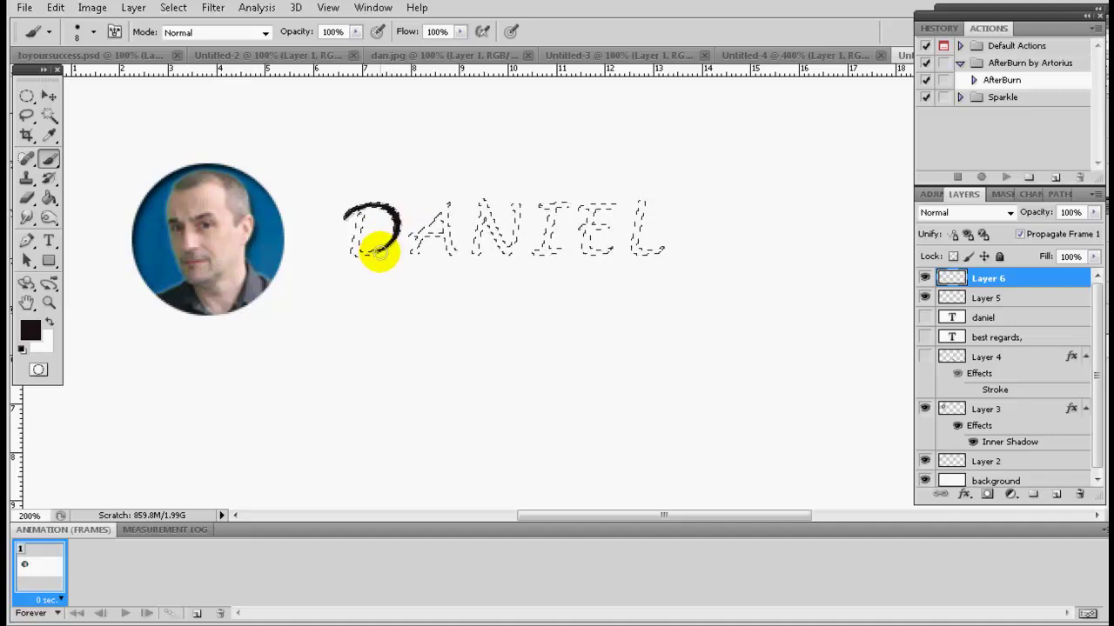
pyautogui.click(1054, 495)
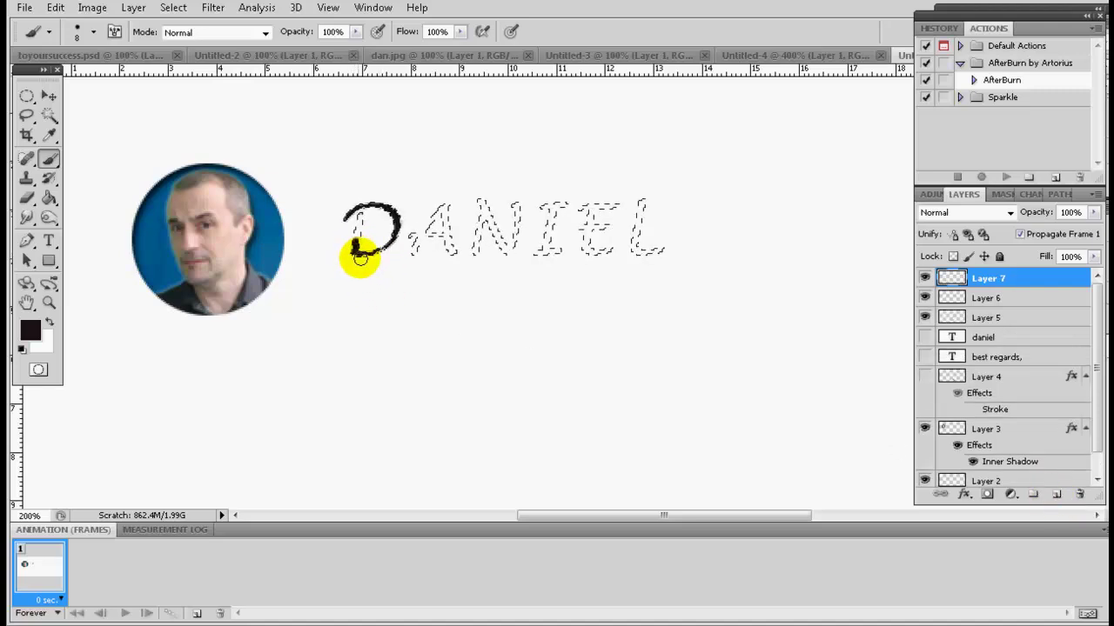
pyautogui.click(1055, 494)
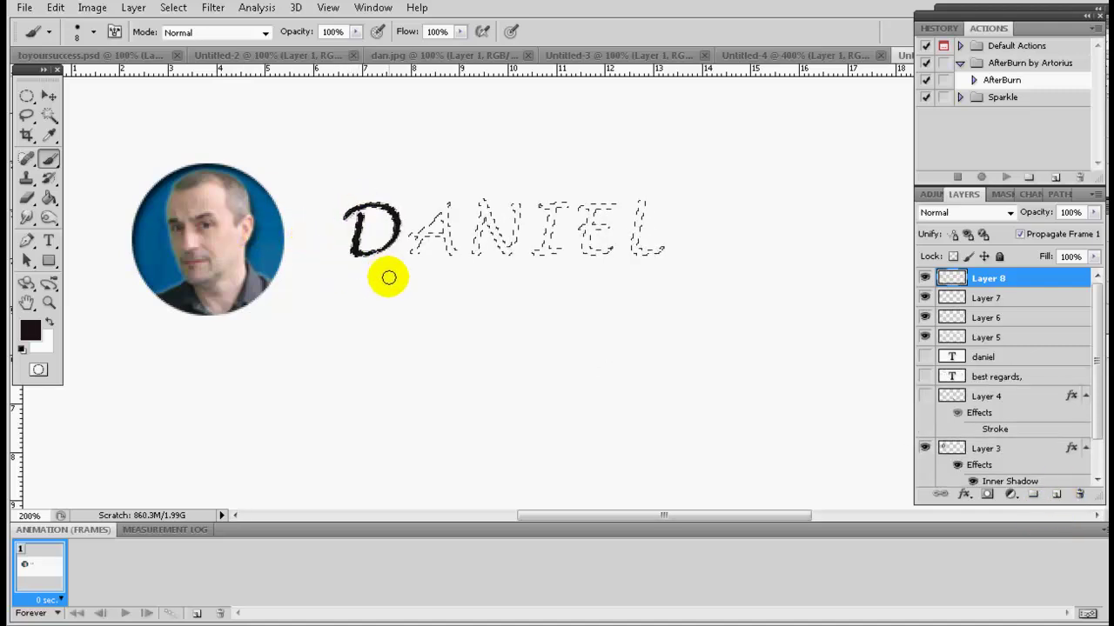
# - Fill the second letter's outline with black on four new layers: lower left leg, upper left leg, right leg and crossbar
pyautogui.click(1055, 496)
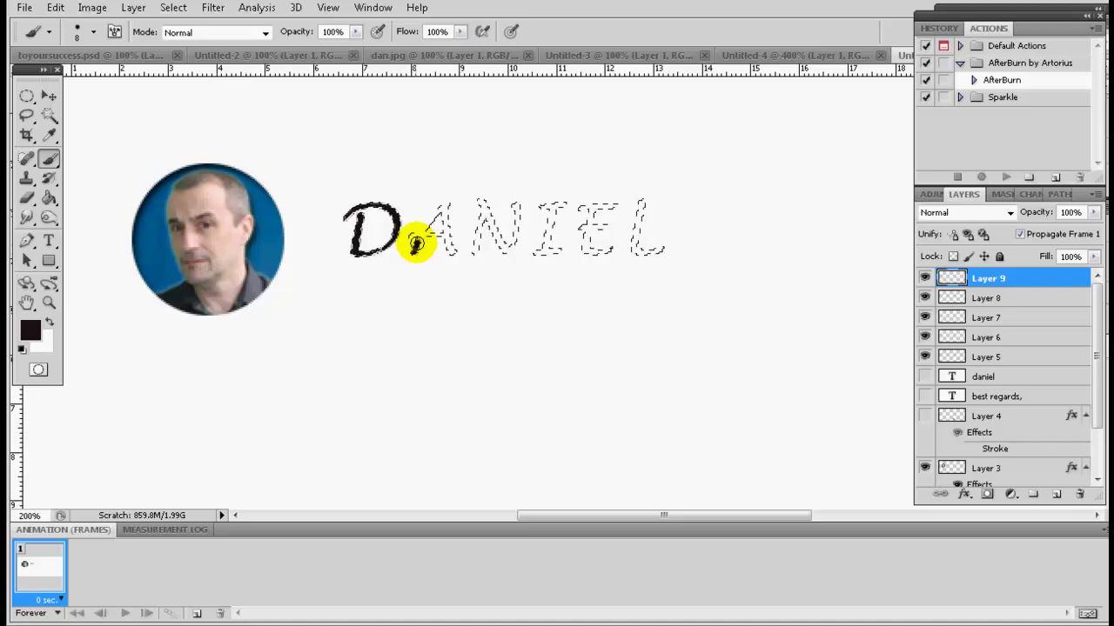
pyautogui.moveTo(419, 236); pyautogui.dragTo(405, 255)
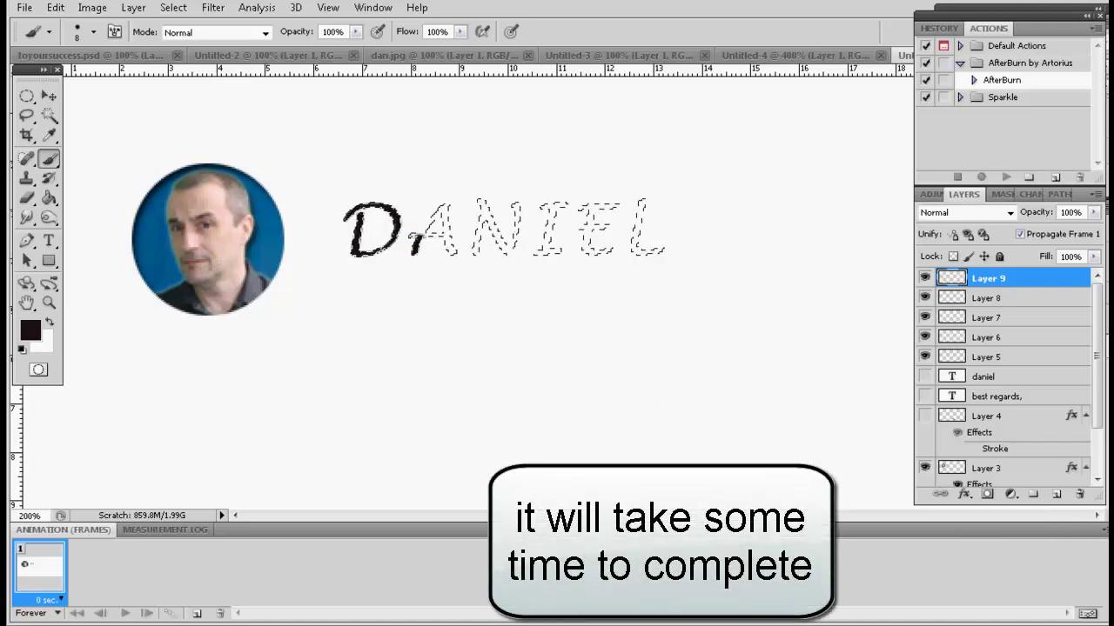
pyautogui.click(1054, 497)
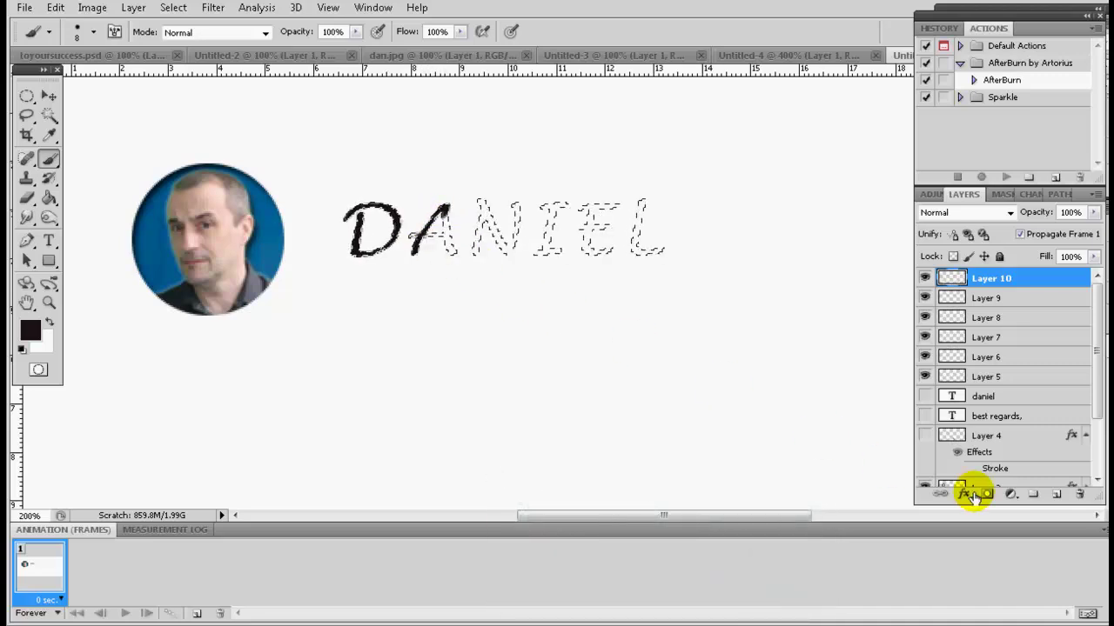
pyautogui.click(1055, 496)
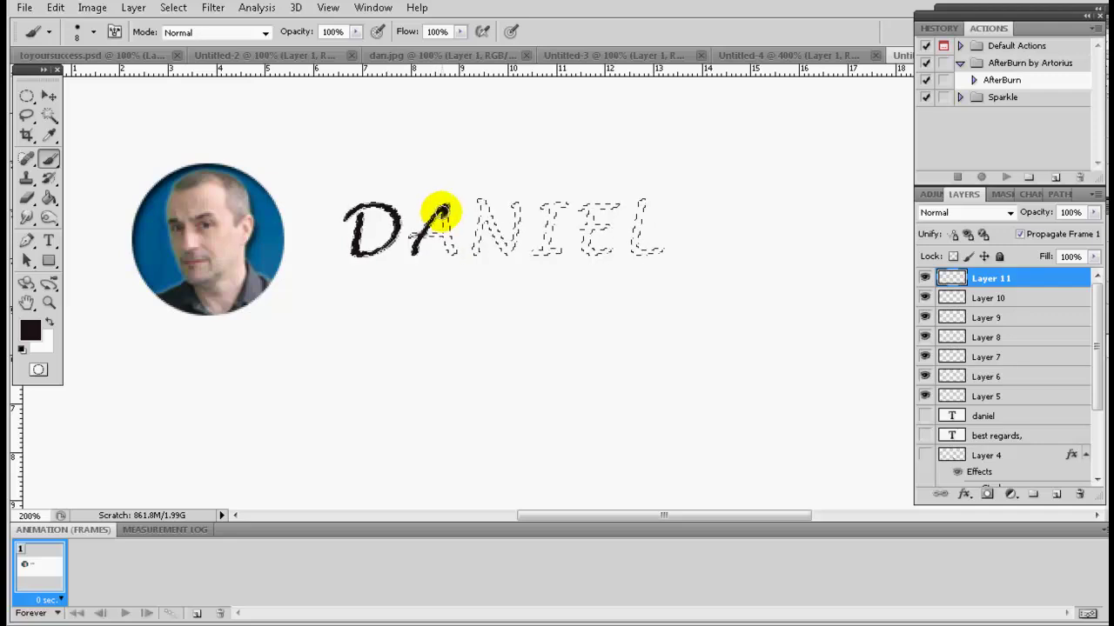
pyautogui.moveTo(444, 228); pyautogui.dragTo(455, 254)
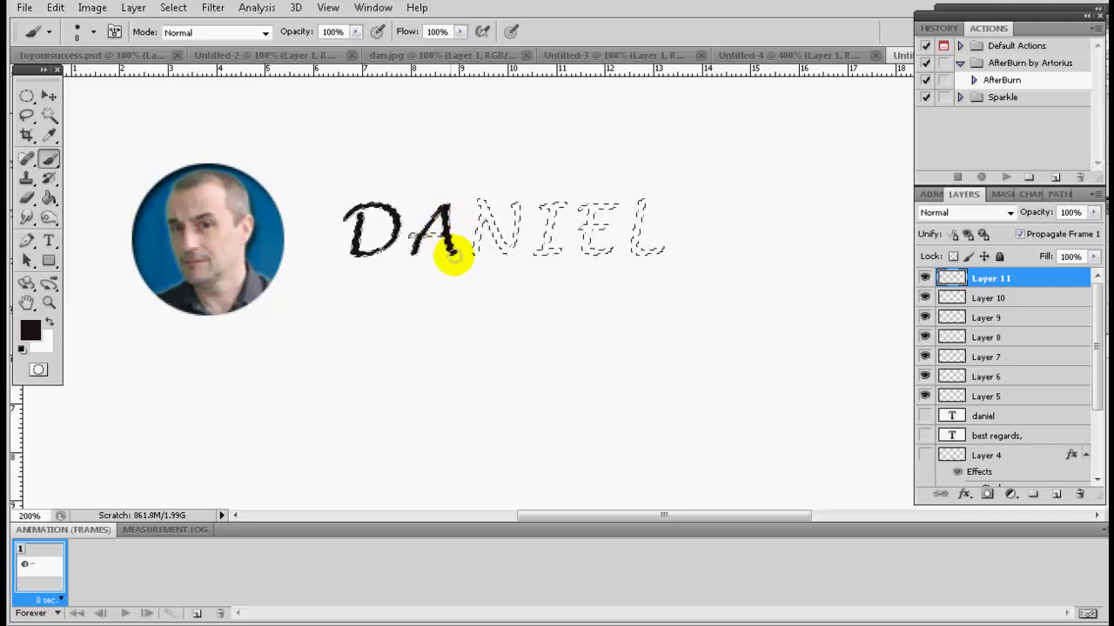
pyautogui.click(1055, 494)
pyautogui.moveTo(448, 247); pyautogui.dragTo(453, 261)
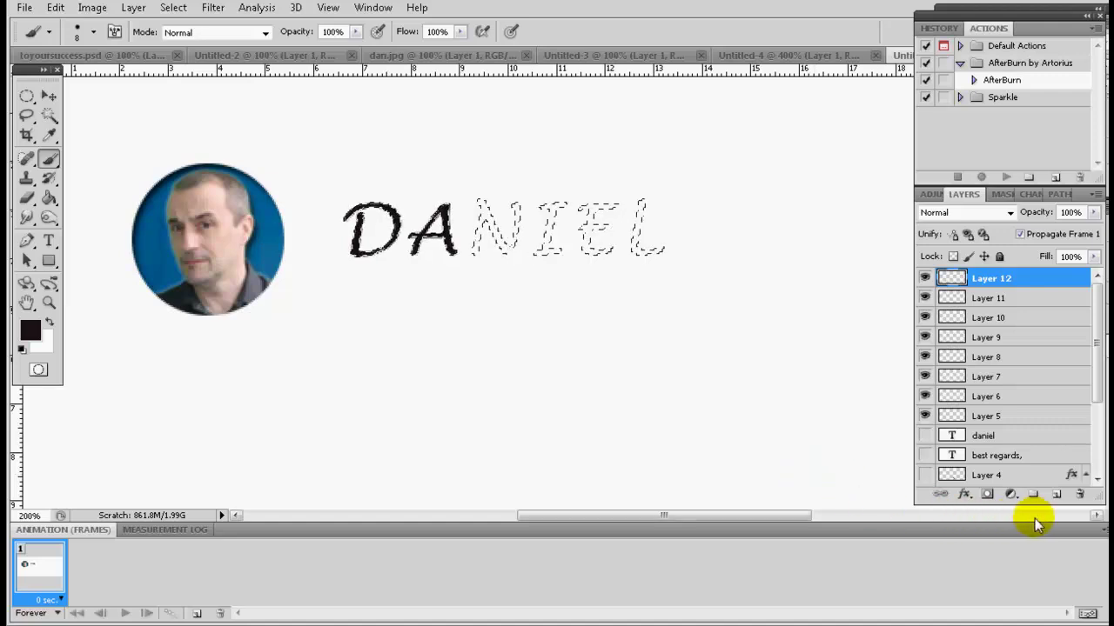
# - Paint the third letter's left stem, diagonal and right stem in black, adding a new layer for each of four segments
pyautogui.click(1056, 496)
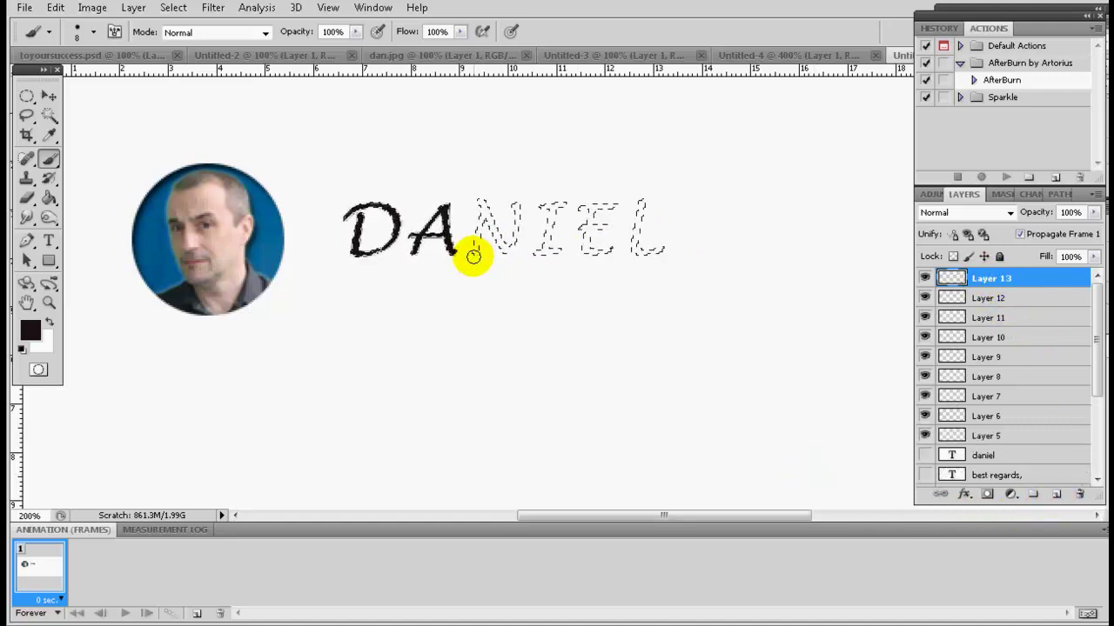
pyautogui.moveTo(473, 253); pyautogui.dragTo(485, 211)
pyautogui.click(1053, 494)
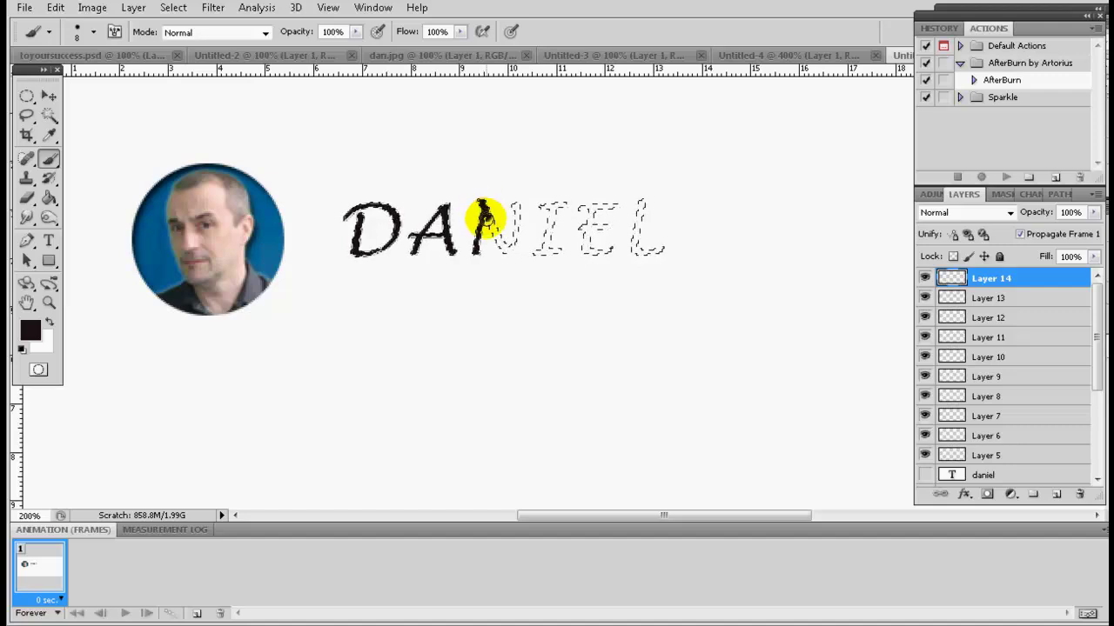
pyautogui.moveTo(492, 231); pyautogui.dragTo(507, 252)
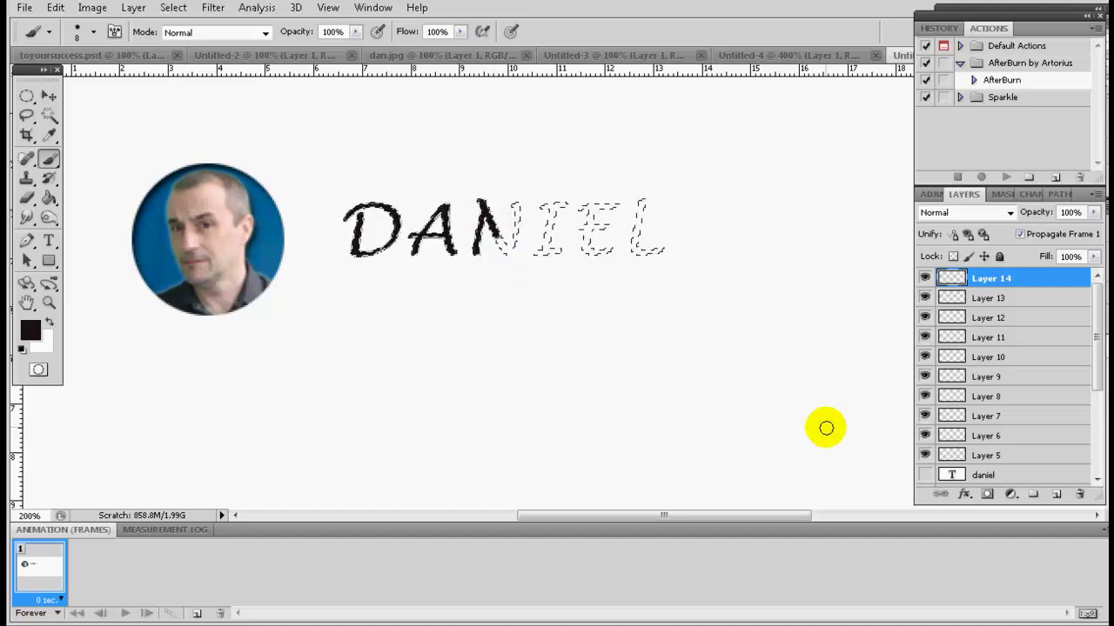
pyautogui.click(1057, 495)
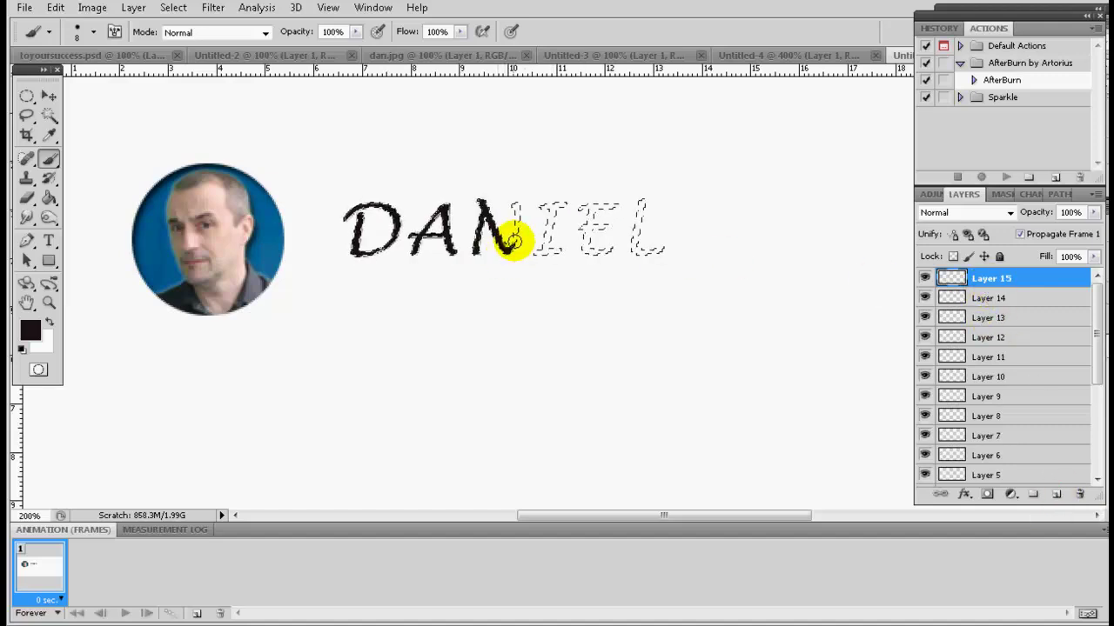
pyautogui.click(1056, 495)
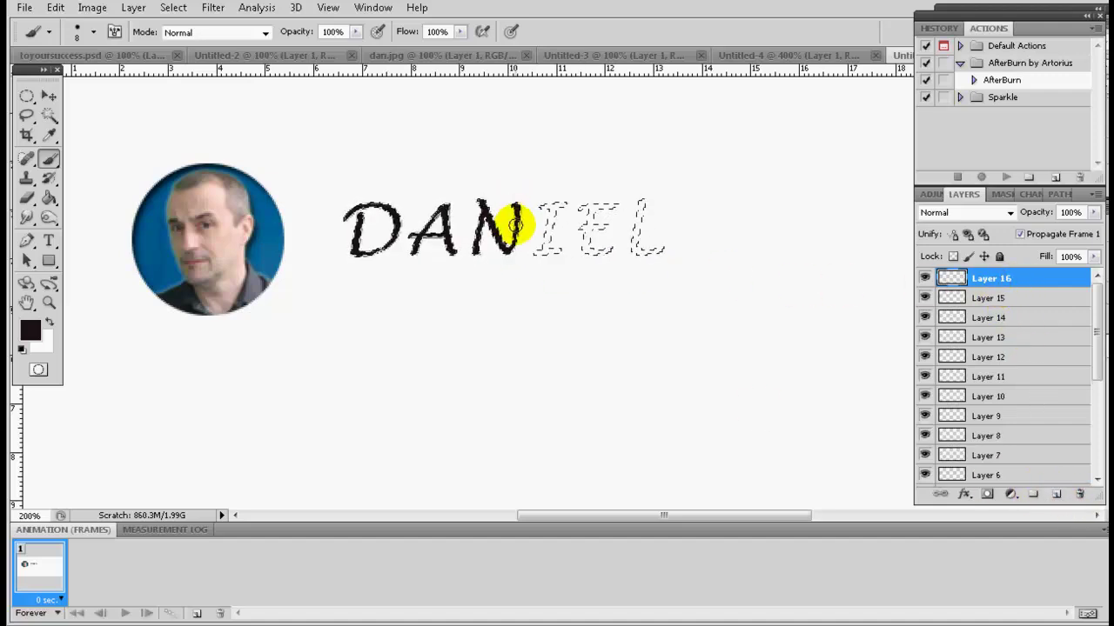
# - Paint the fourth letter's upper bar, stem and base in black, splitting the strokes across four new layers
pyautogui.click(1055, 495)
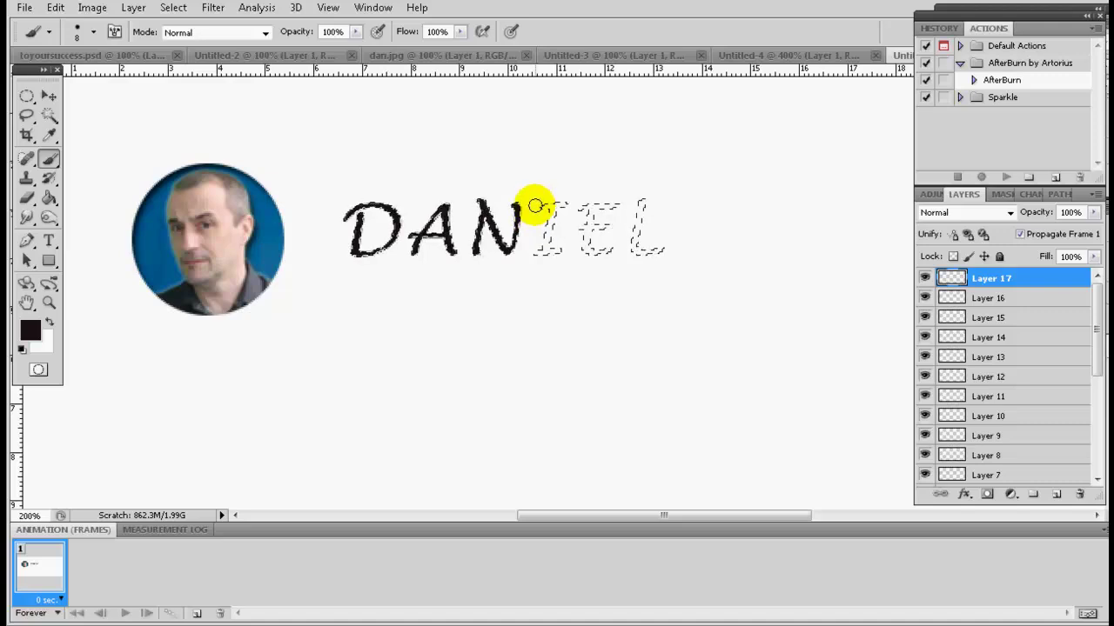
pyautogui.moveTo(542, 204); pyautogui.dragTo(546, 252)
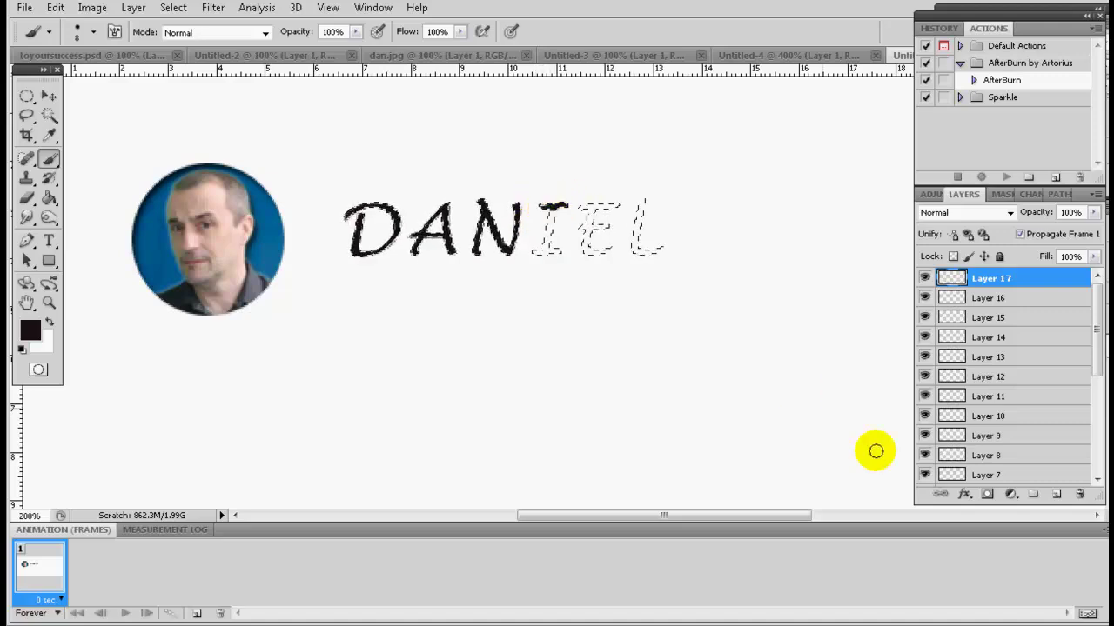
pyautogui.click(1057, 495)
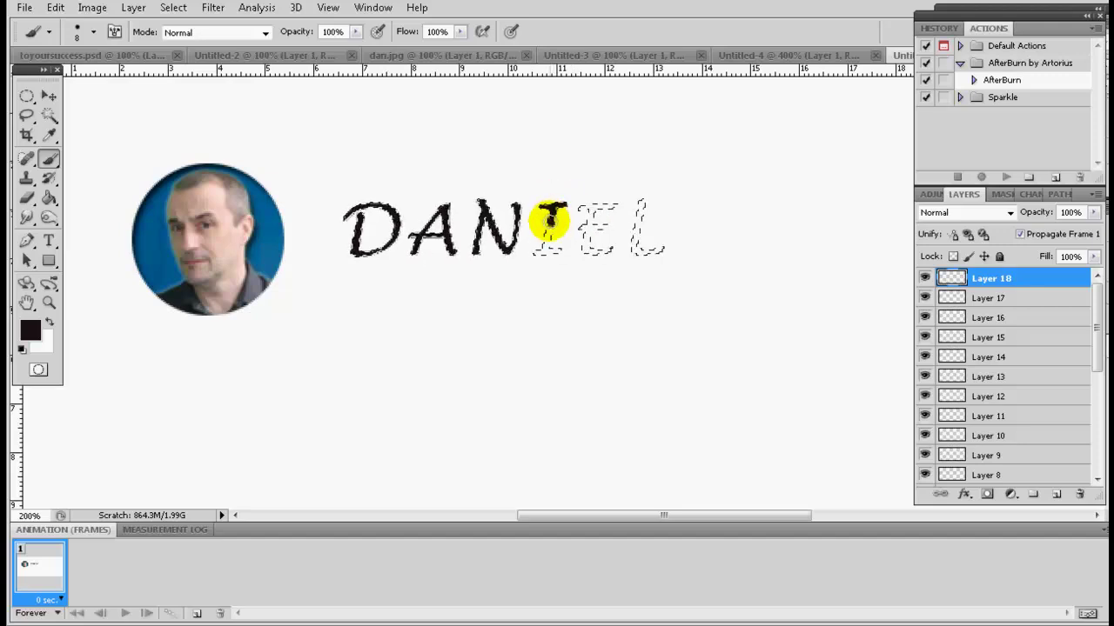
pyautogui.click(1058, 495)
pyautogui.click(545, 234)
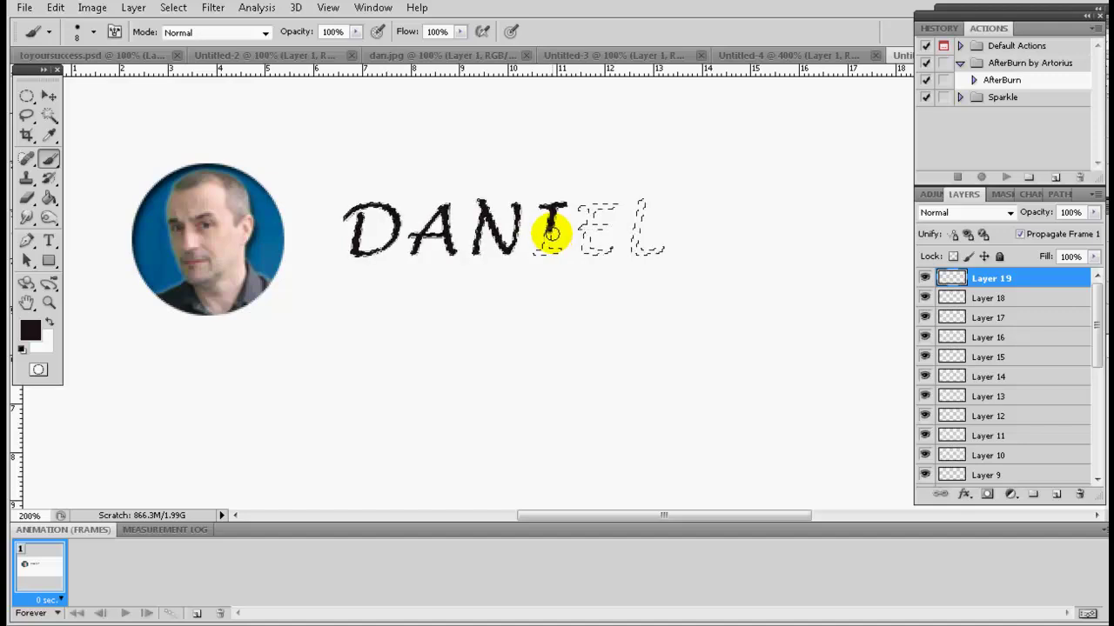
pyautogui.moveTo(547, 234)
pyautogui.mouseDown()
pyautogui.moveTo(539, 247)
pyautogui.moveTo(557, 252)
pyautogui.mouseUp()
pyautogui.click(1057, 497)
pyautogui.moveTo(547, 244); pyautogui.dragTo(537, 255)
# - Paint the fifth letter's upper bar, stem, middle bar and base in black, splitting the strokes across five new layers
pyautogui.click(1057, 495)
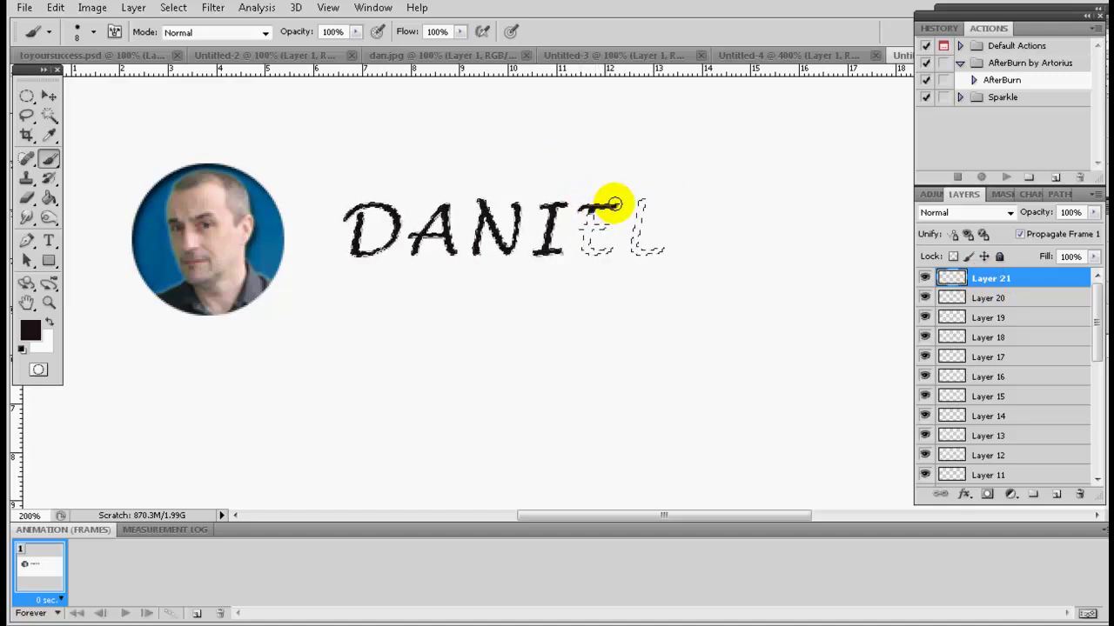
pyautogui.moveTo(616, 202); pyautogui.dragTo(620, 204)
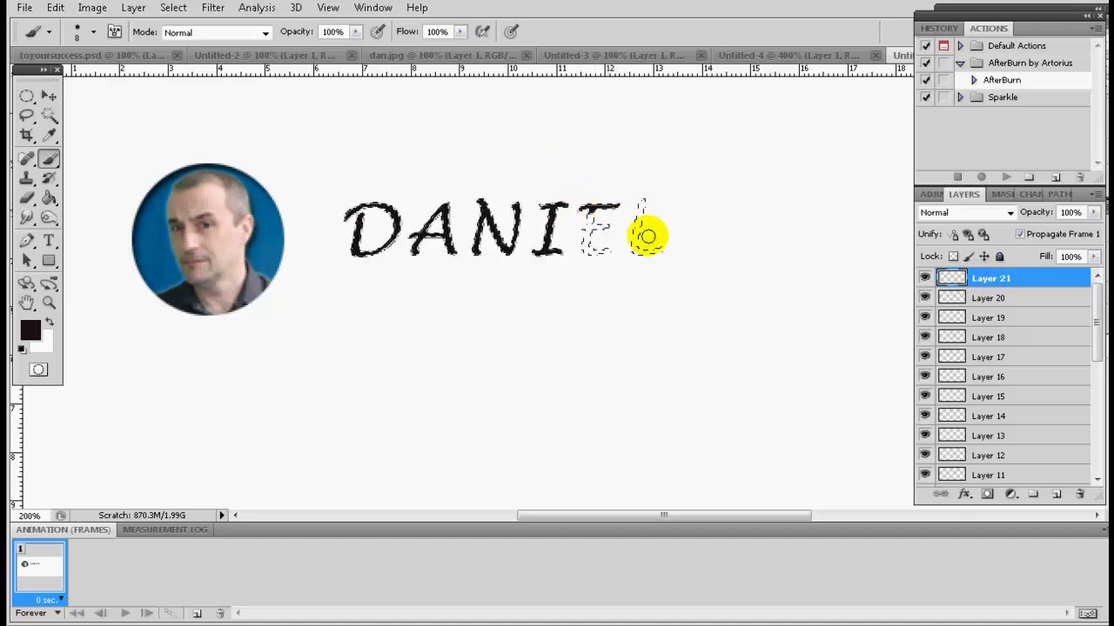
pyautogui.click(1055, 495)
pyautogui.moveTo(590, 202); pyautogui.dragTo(581, 218)
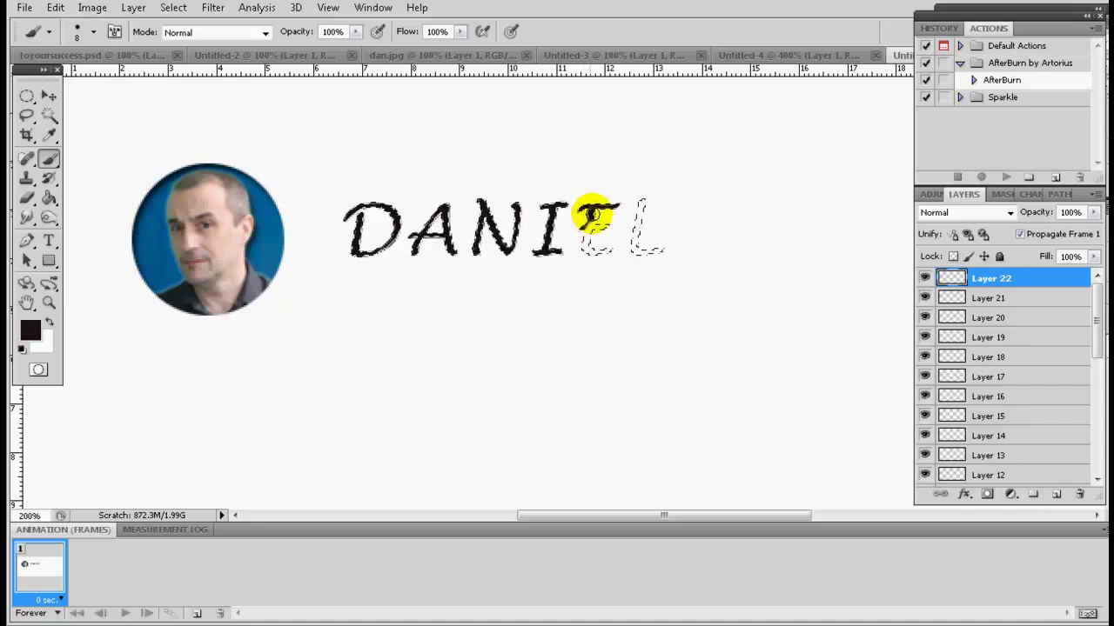
pyautogui.click(1055, 495)
pyautogui.click(608, 251)
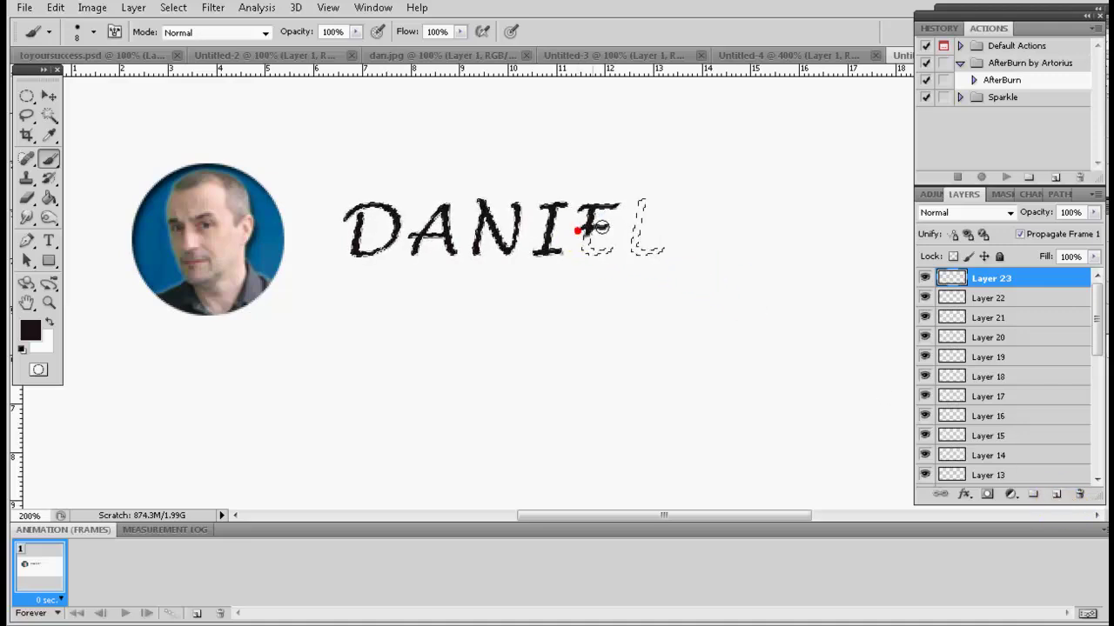
pyautogui.click(1055, 495)
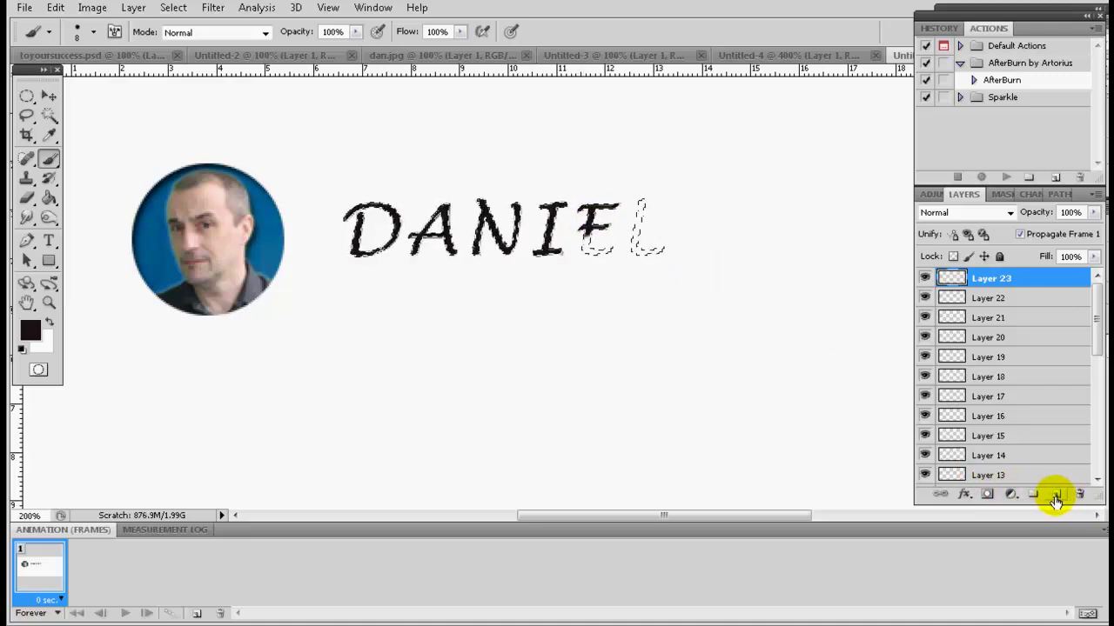
pyautogui.click(1055, 495)
pyautogui.click(584, 243)
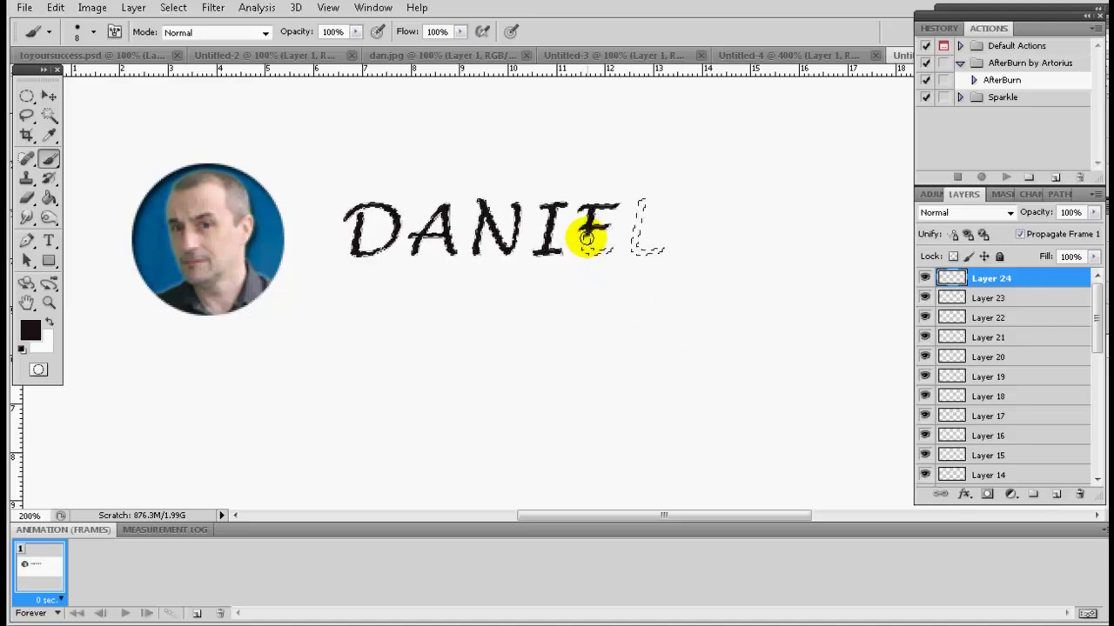
pyautogui.click(1056, 495)
pyautogui.click(626, 268)
pyautogui.moveTo(625, 269); pyautogui.dragTo(615, 248)
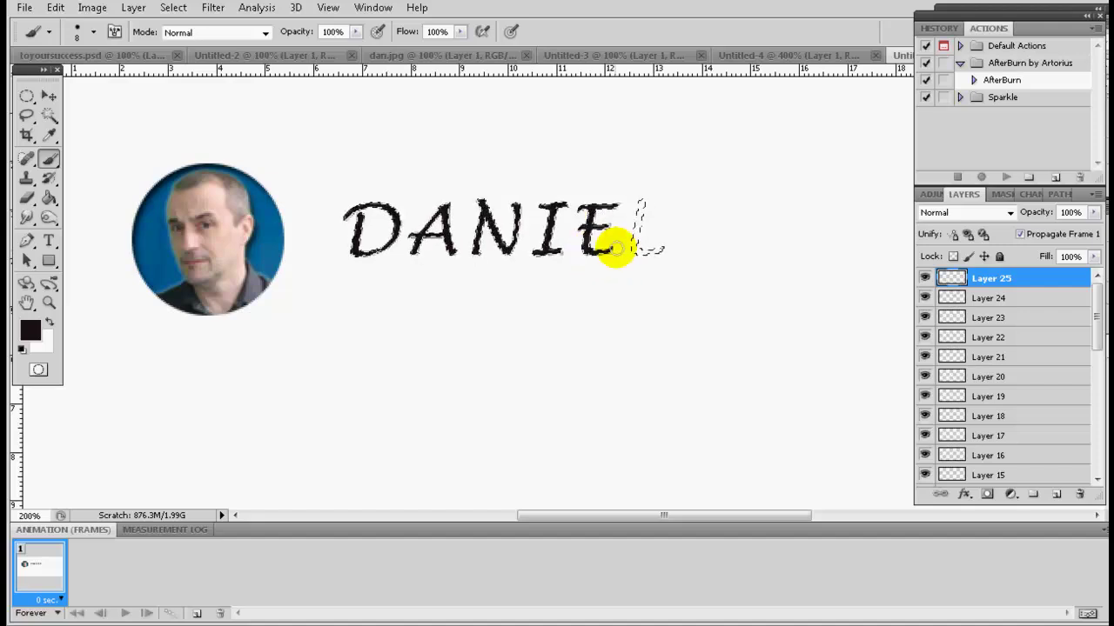
# - Paint the last letter from its upper tip down through the base on three new layers, and deselect the letter outlines
pyautogui.click(1057, 495)
pyautogui.click(626, 214)
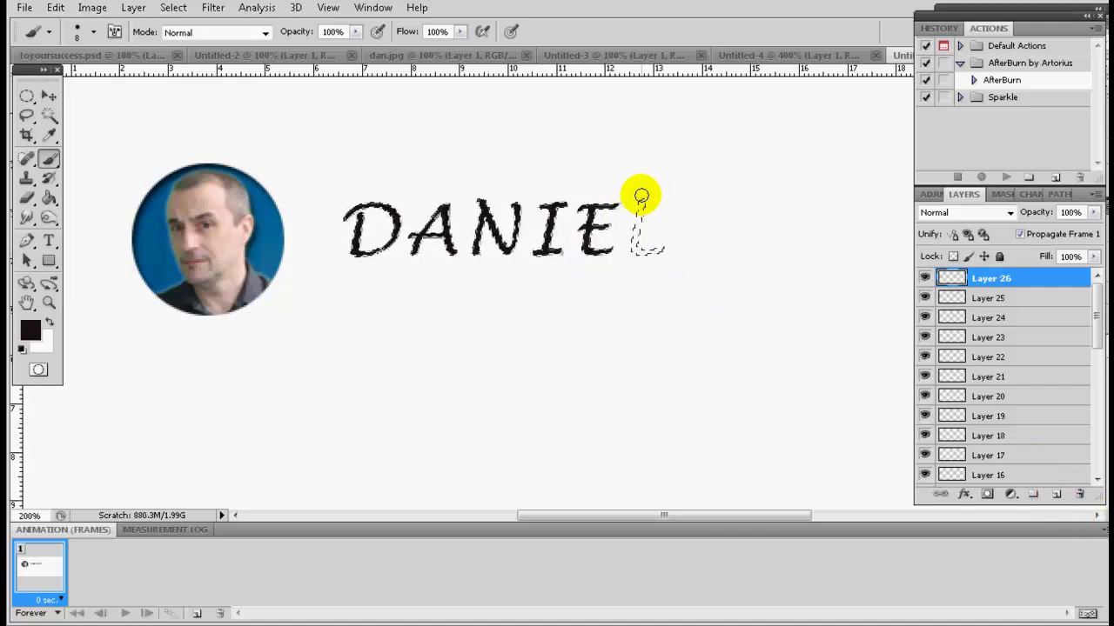
pyautogui.moveTo(638, 205); pyautogui.dragTo(640, 229)
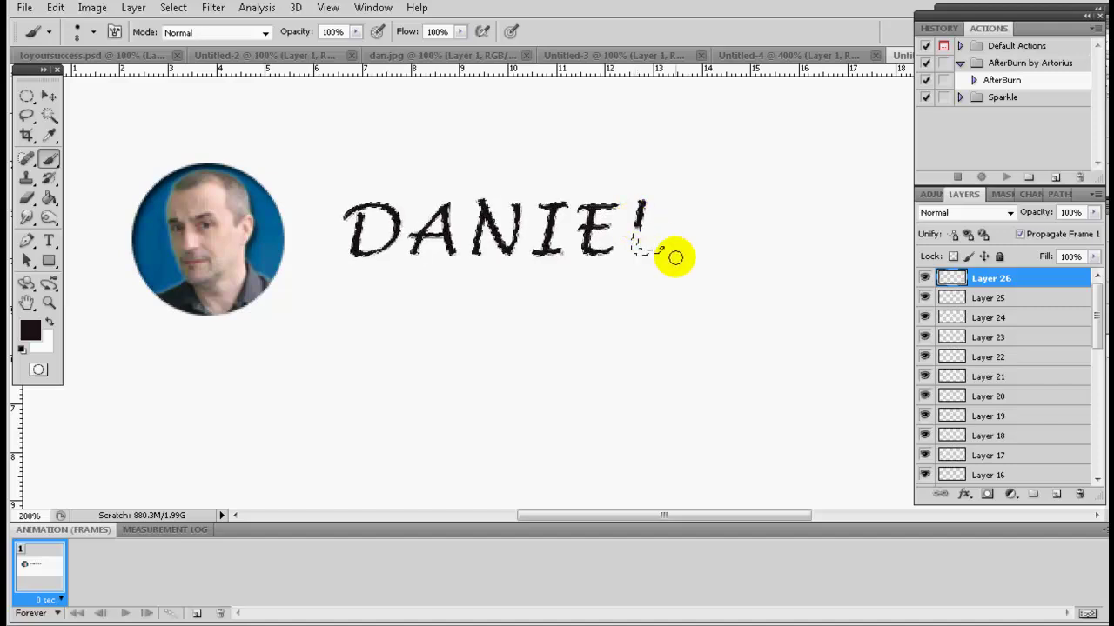
pyautogui.click(1058, 496)
pyautogui.click(642, 252)
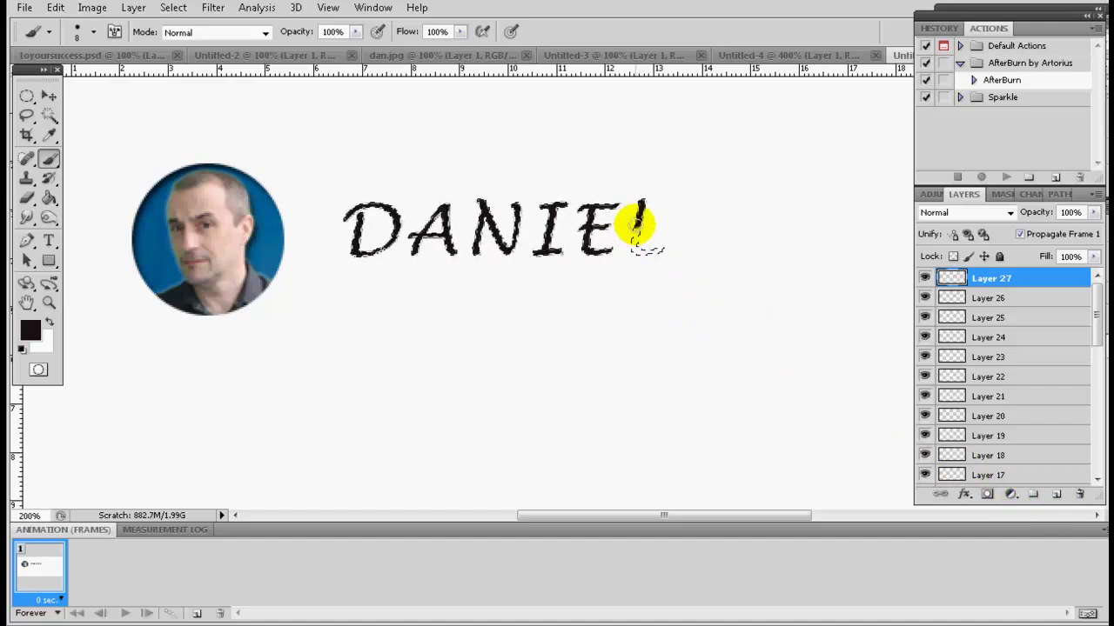
pyautogui.moveTo(636, 253); pyautogui.dragTo(654, 252)
pyautogui.click(1056, 495)
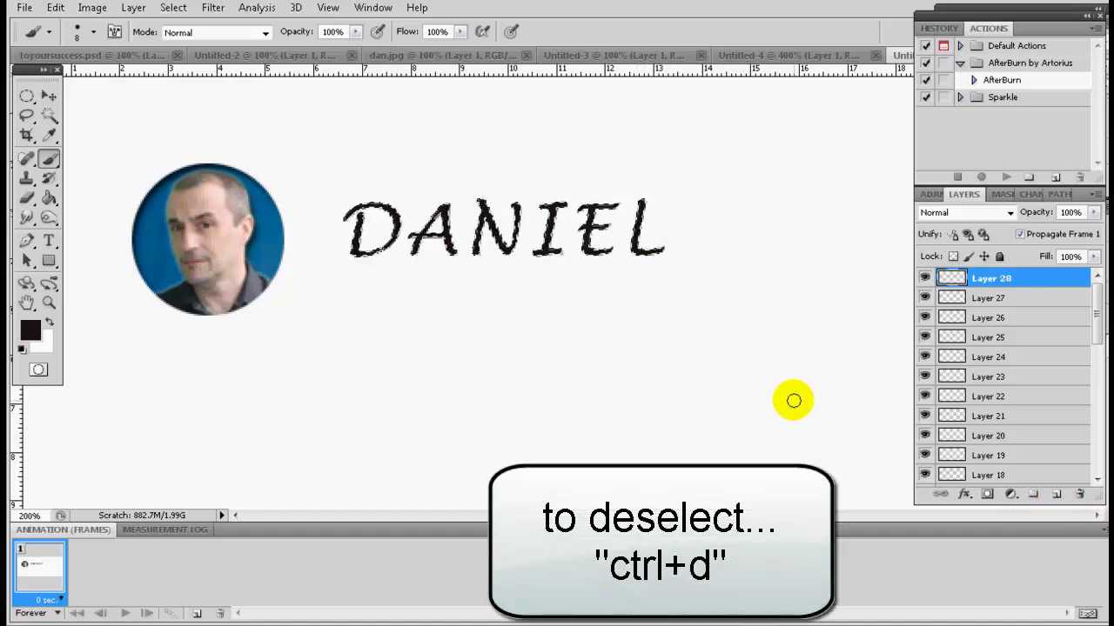
pyautogui.hotkey('ctrl', 'd')
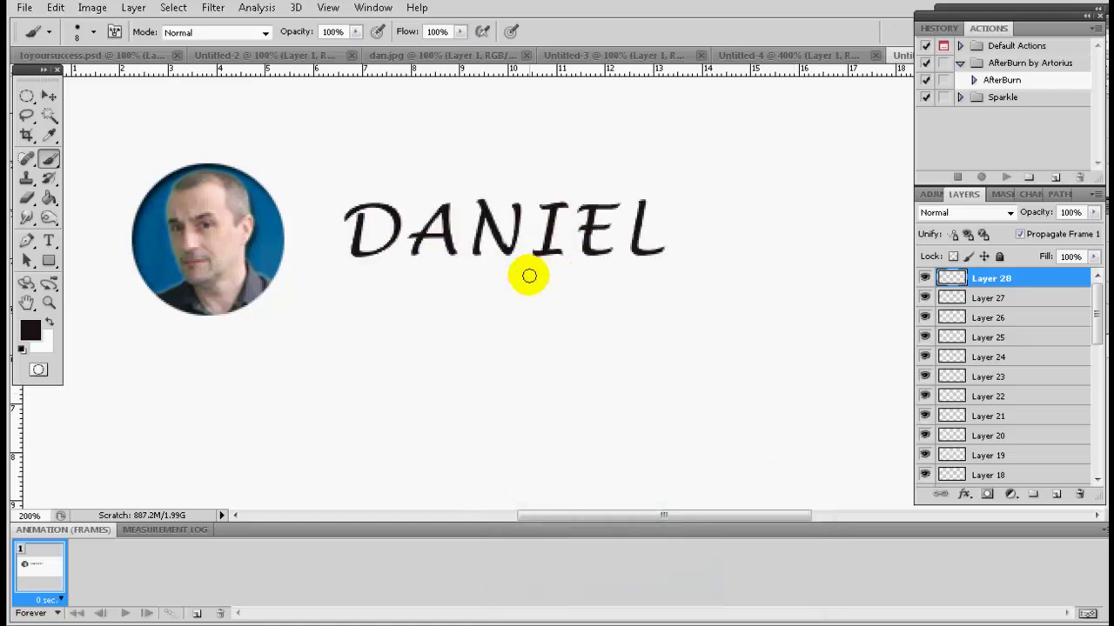
# - Select all the painted stroke layers from Layer 28 down to Layer 5 and combine them into one group
pyautogui.moveTo(1098, 331); pyautogui.dragTo(1100, 422)
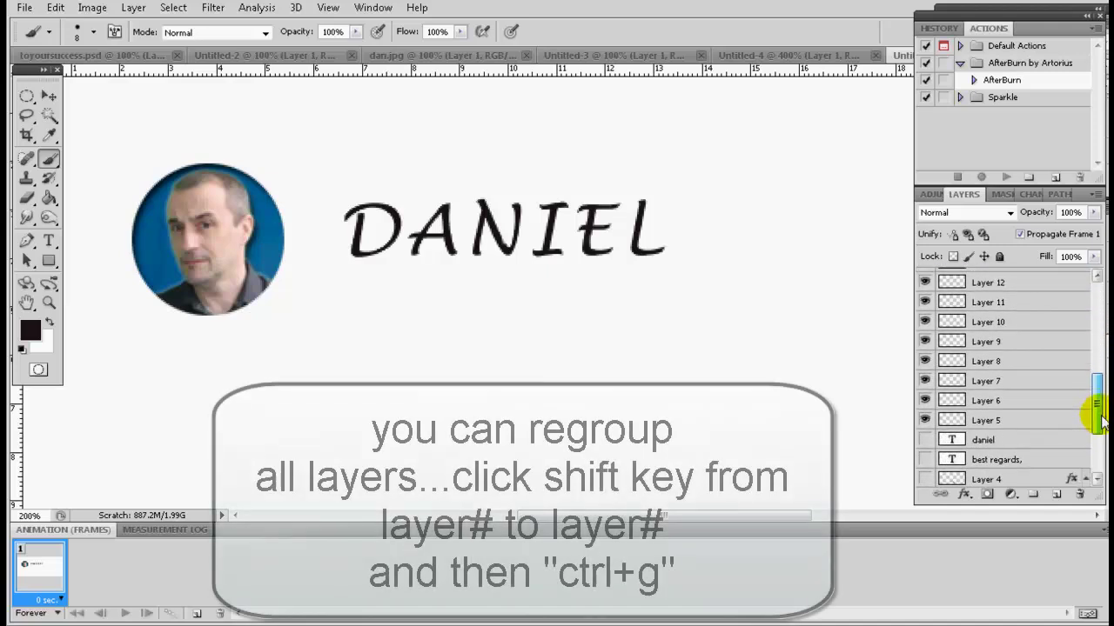
pyautogui.keyDown('shift'); pyautogui.click(1012, 421); pyautogui.keyUp('shift')
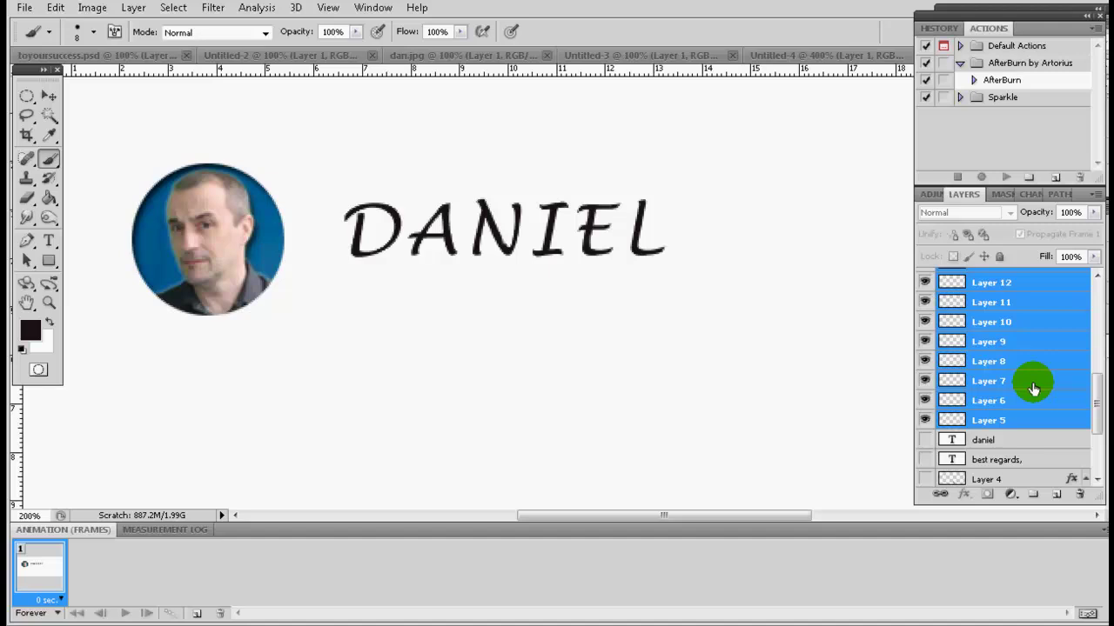
pyautogui.hotkey('ctrl', 'g')
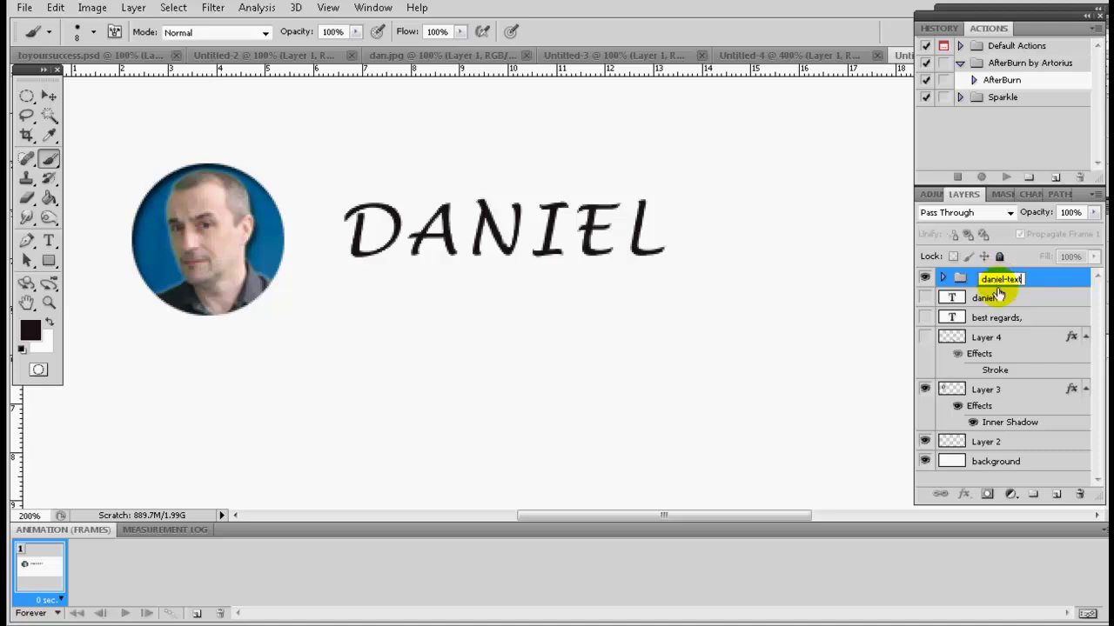
# - Name the painted stroke group with the person's first name plus "-text", and shift the circular portrait slightly away from the lettering
pyautogui.click(1012, 300)
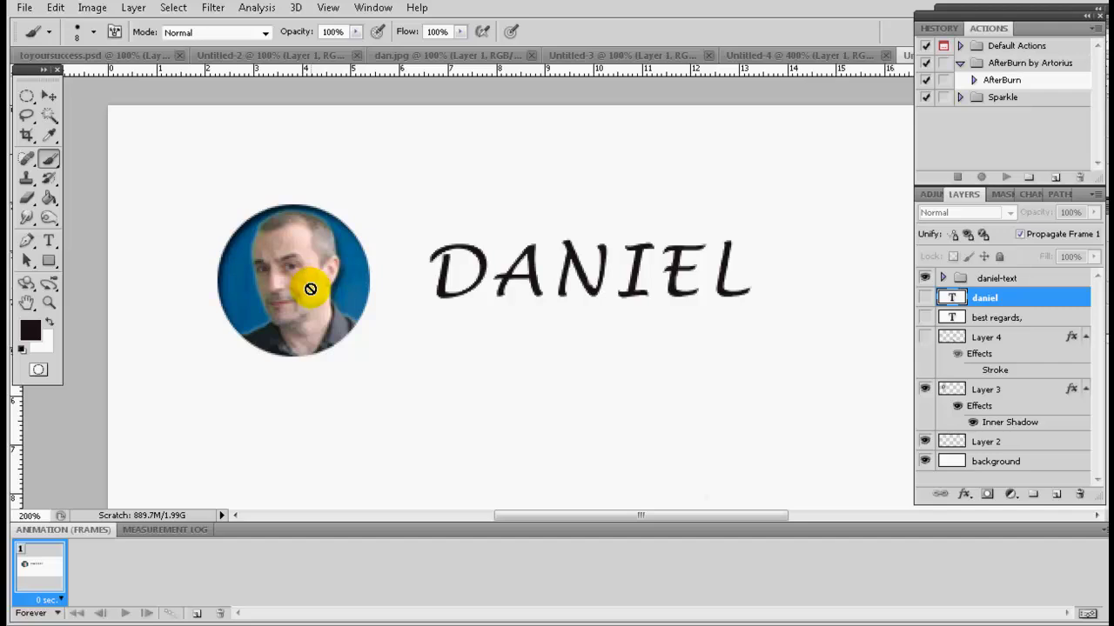
pyautogui.click(48, 96)
pyautogui.moveTo(315, 277)
pyautogui.mouseDown()
pyautogui.moveTo(287, 290)
pyautogui.moveTo(304, 278)
pyautogui.mouseUp()
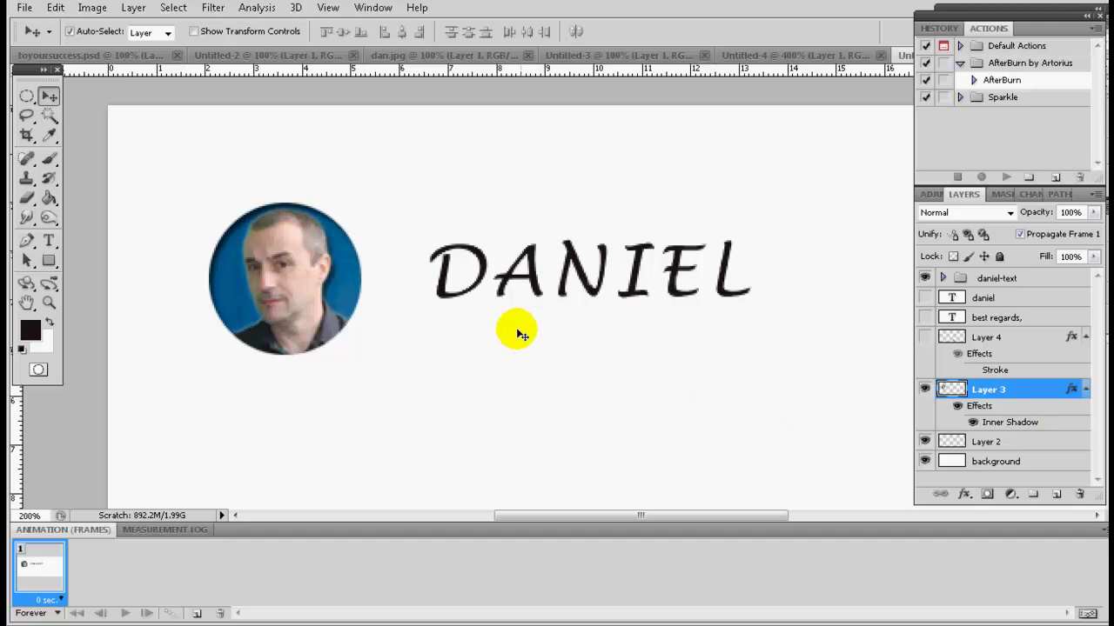
pyautogui.moveTo(307, 268); pyautogui.dragTo(304, 273)
# - Add a layer mask to the portrait on Layer 3 and fill the mask with black using the Paint Bucket
pyautogui.click(997, 391)
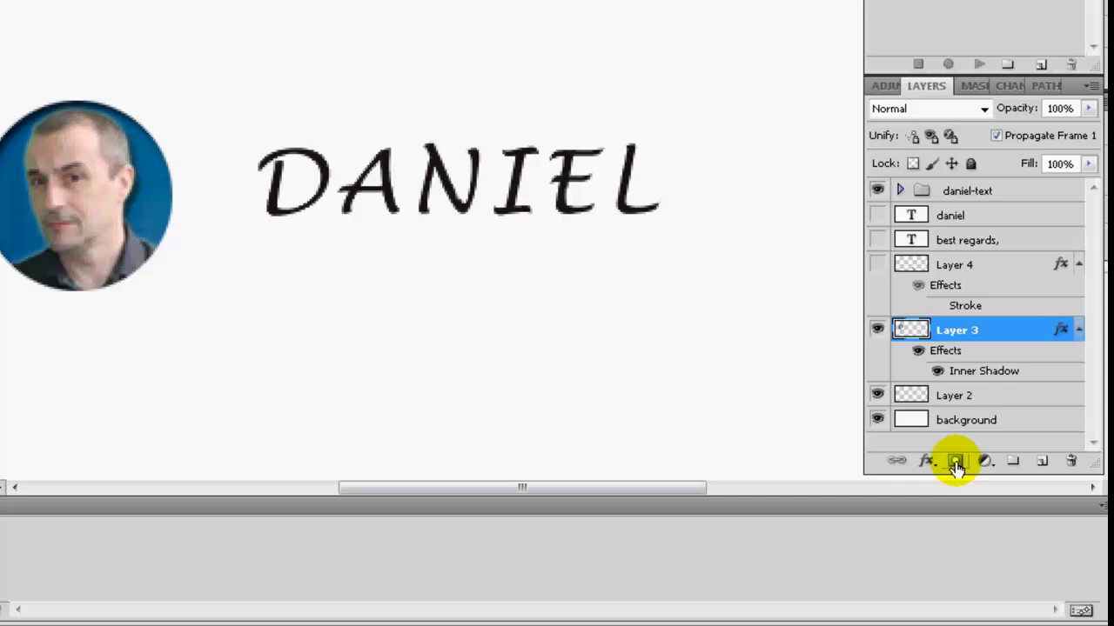
pyautogui.click(956, 462)
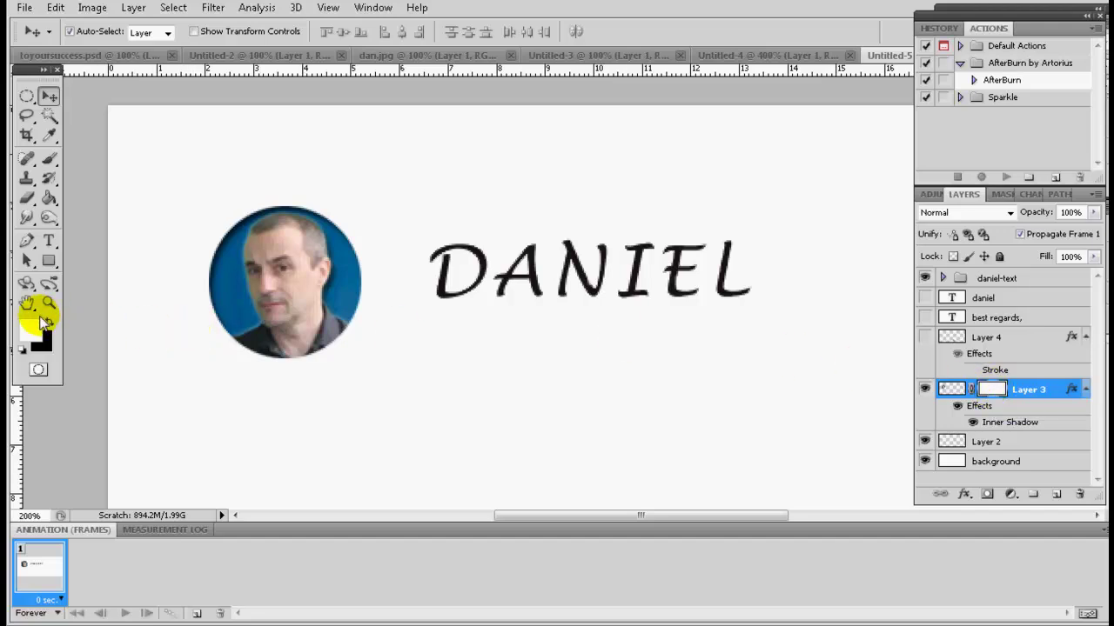
pyautogui.click(30, 330)
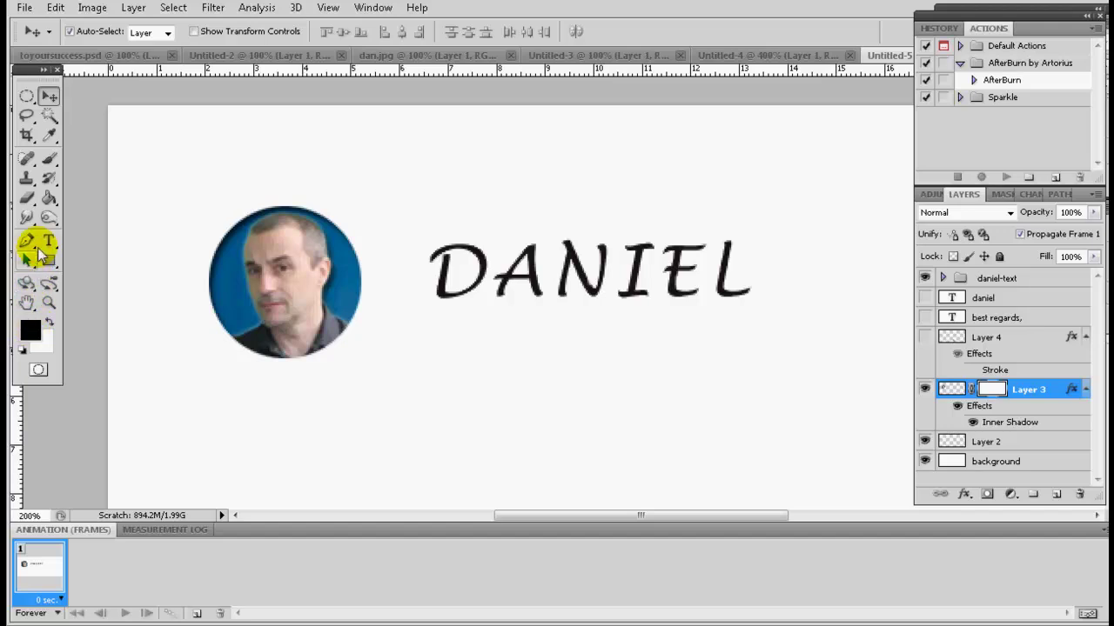
pyautogui.click(50, 201)
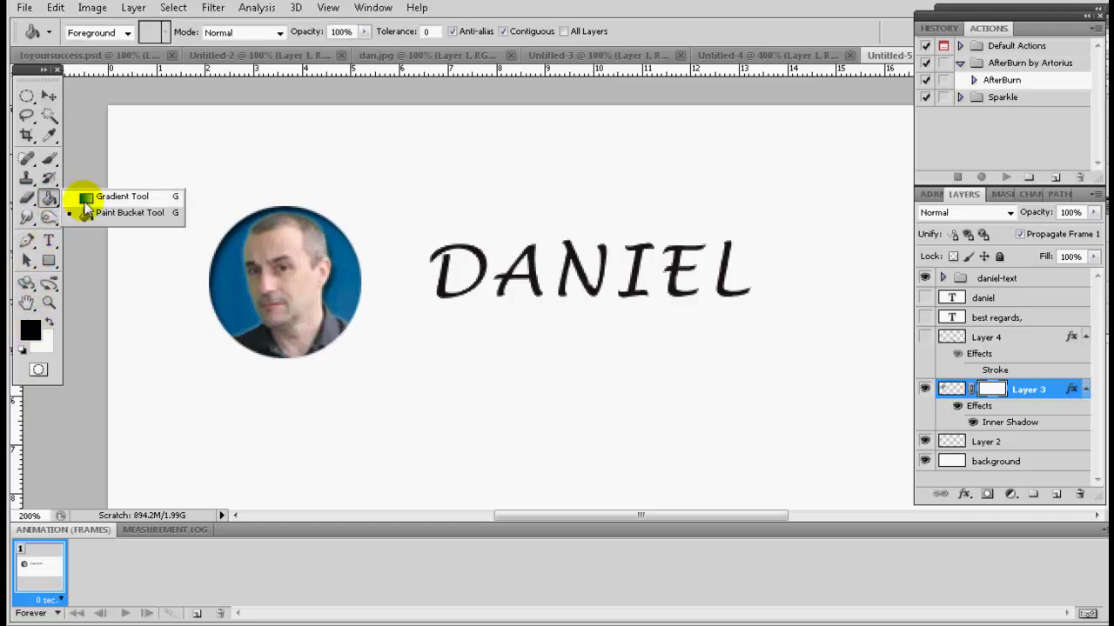
pyautogui.click(103, 214)
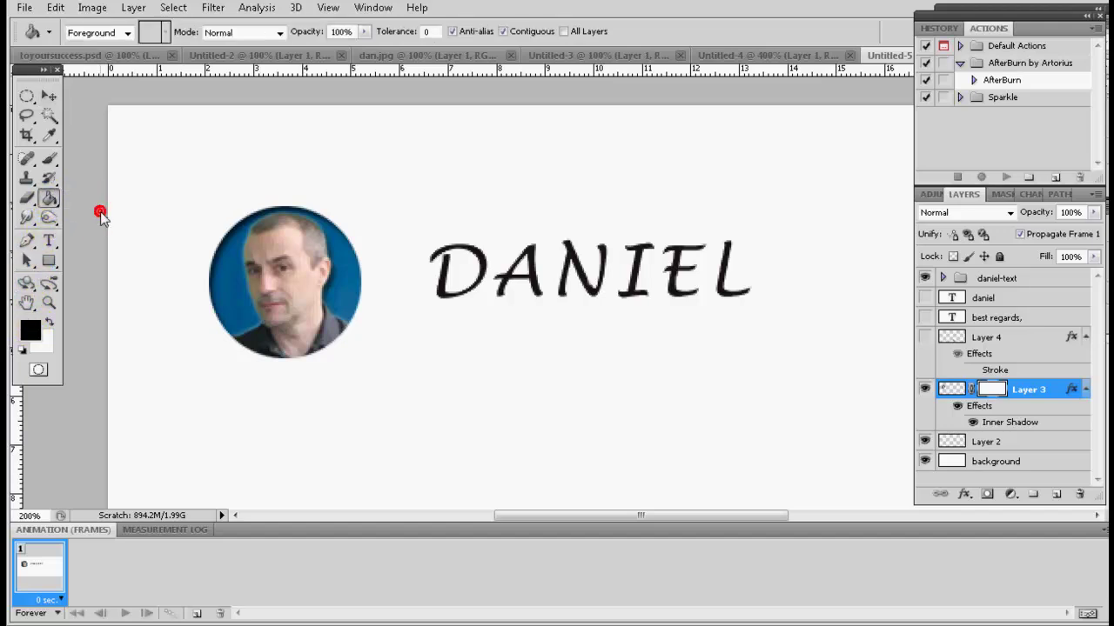
pyautogui.click(270, 264)
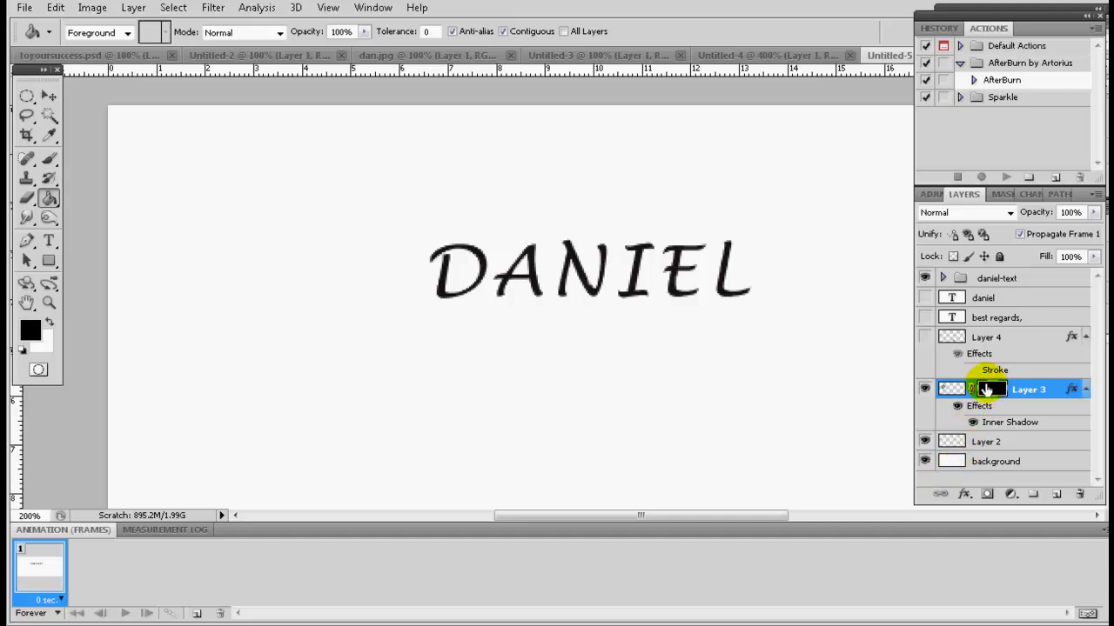
# - Reveal the portrait's top edge by painting Layer 3's mask with a white soft round brush, 16 px at 0% hardness
pyautogui.click(50, 322)
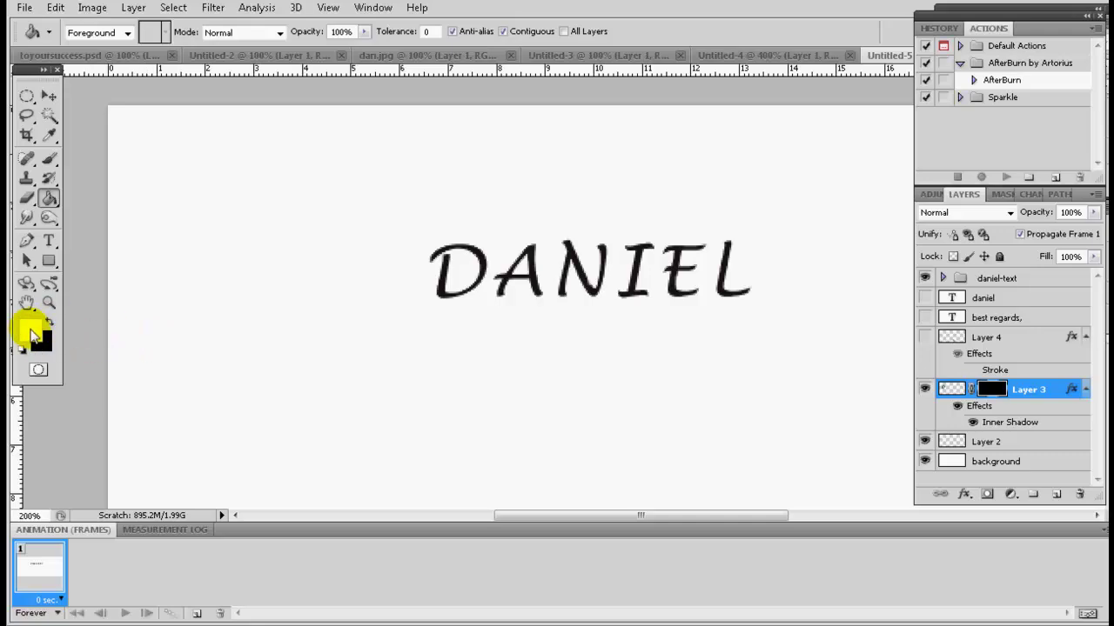
pyautogui.click(50, 158)
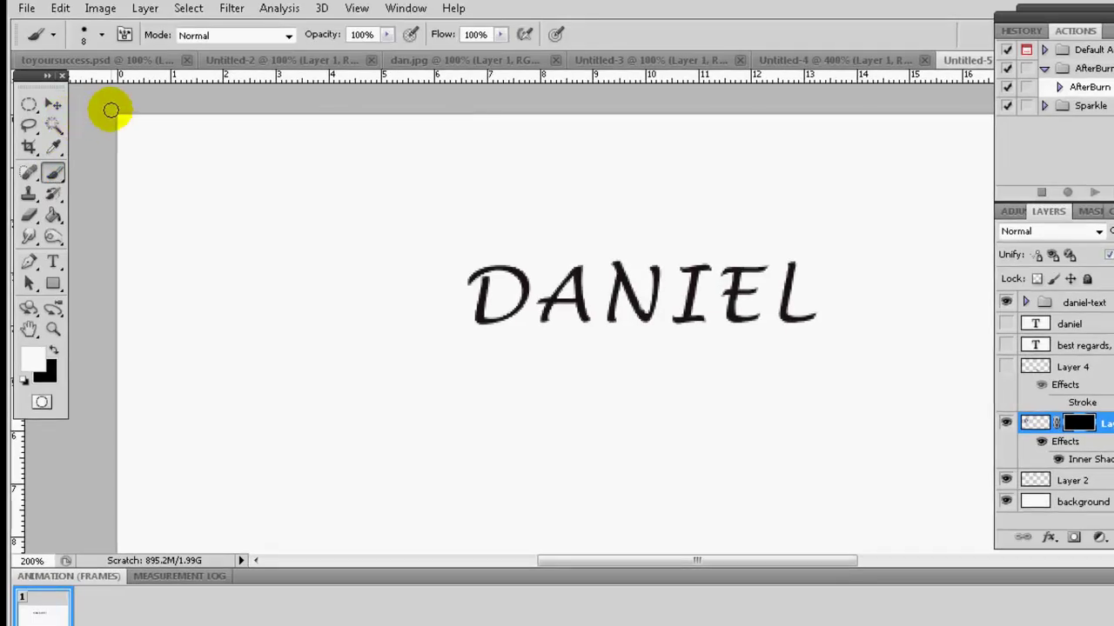
pyautogui.click(101, 36)
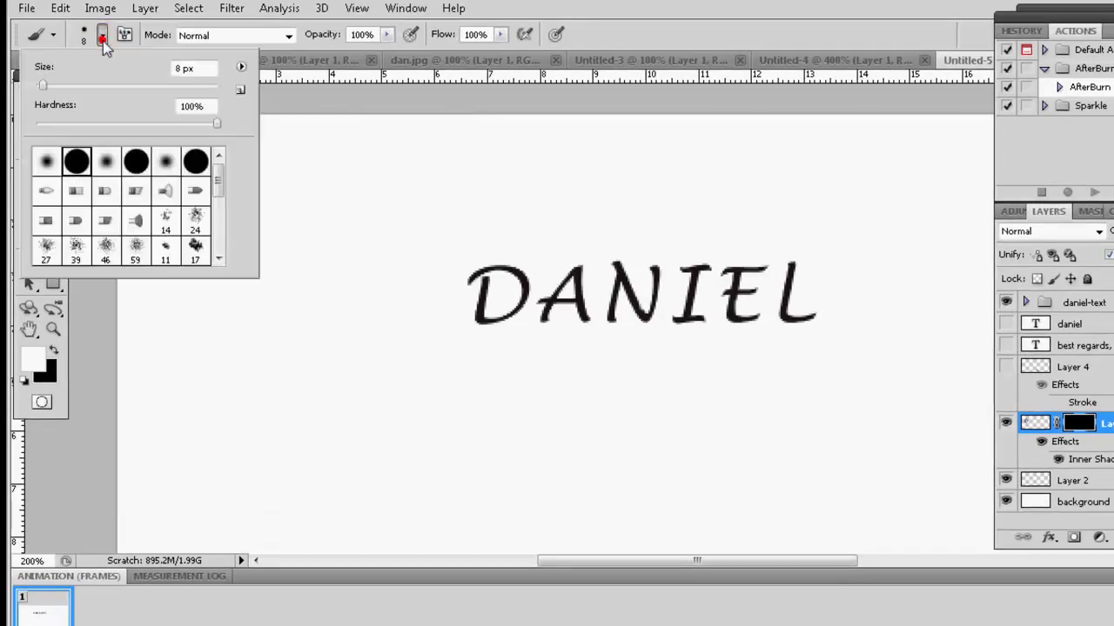
pyautogui.click(106, 169)
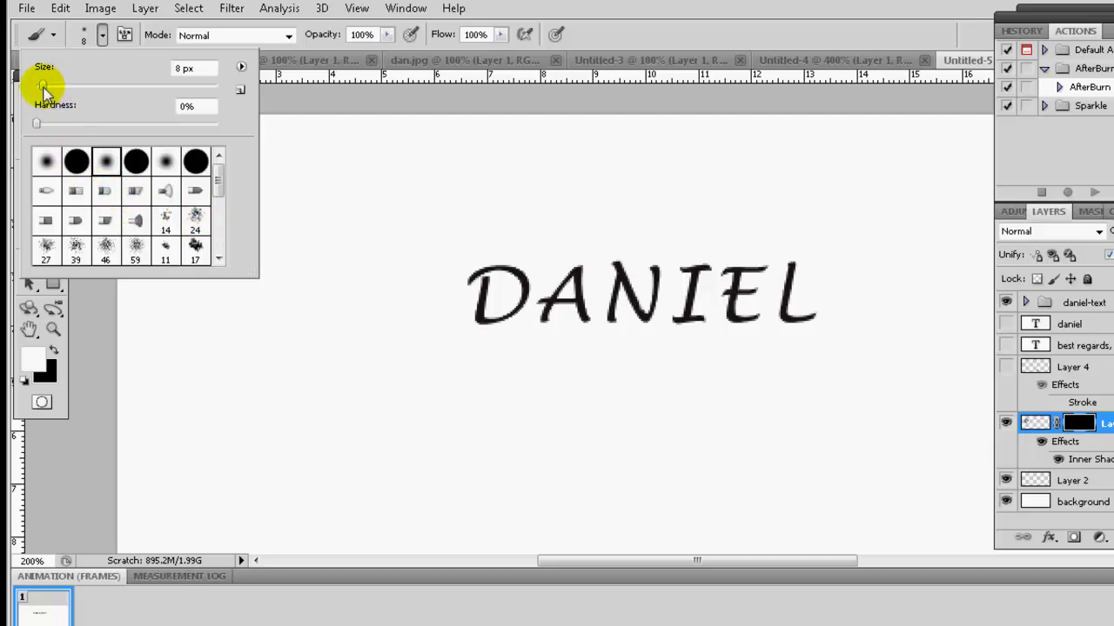
pyautogui.moveTo(44, 87); pyautogui.dragTo(50, 87)
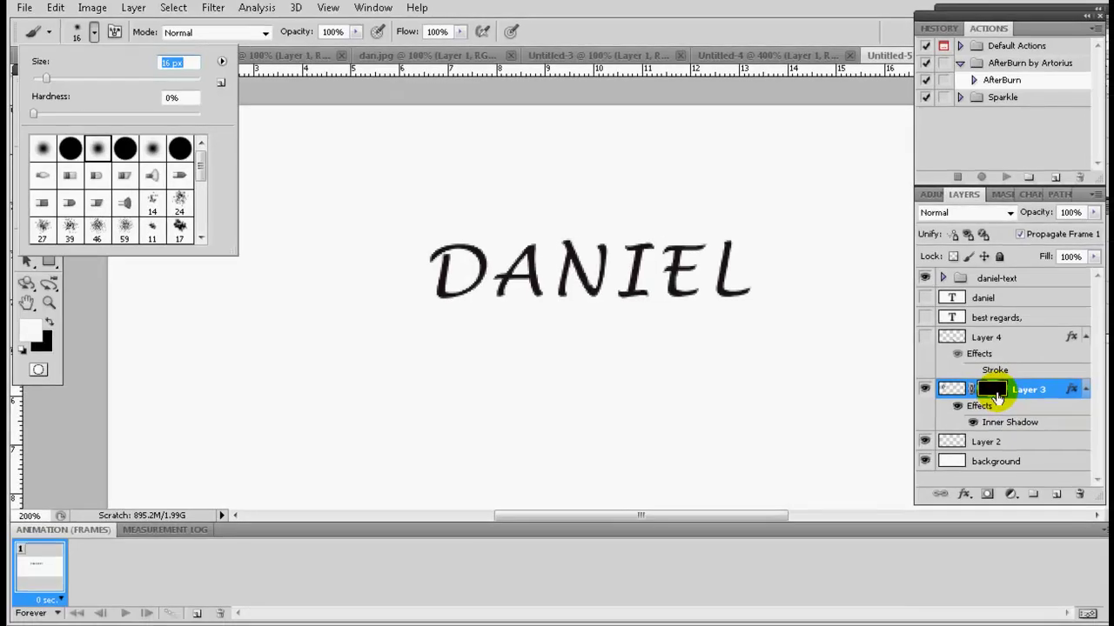
pyautogui.click(989, 394)
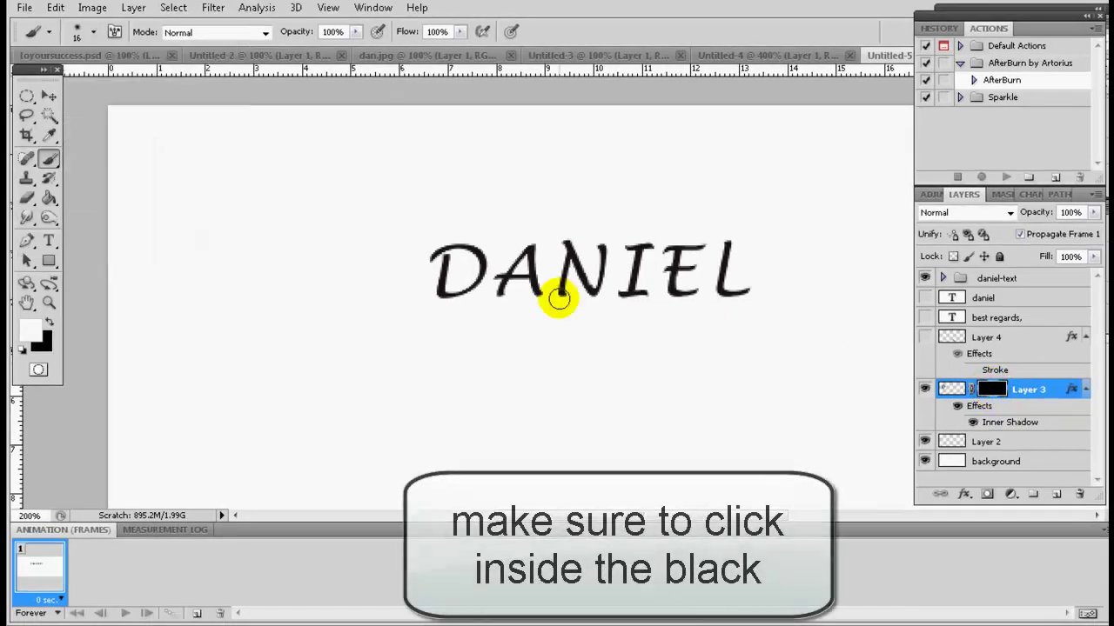
pyautogui.moveTo(154, 206)
pyautogui.mouseDown()
pyautogui.moveTo(218, 203)
pyautogui.moveTo(205, 226)
pyautogui.moveTo(345, 201)
pyautogui.moveTo(291, 229)
pyautogui.moveTo(316, 234)
pyautogui.mouseUp()
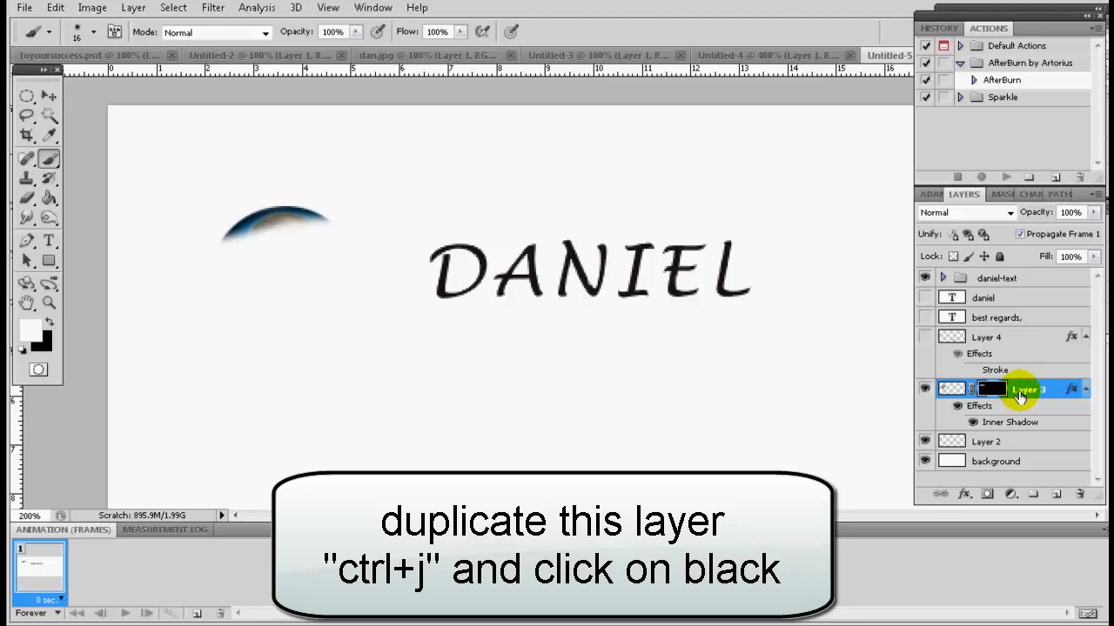
# - Duplicate the masked portrait layer twice, painting white on each copy's mask to reveal one more strip, down to the eyebrows
pyautogui.hotkey('ctrl', 'j')
pyautogui.press('x')
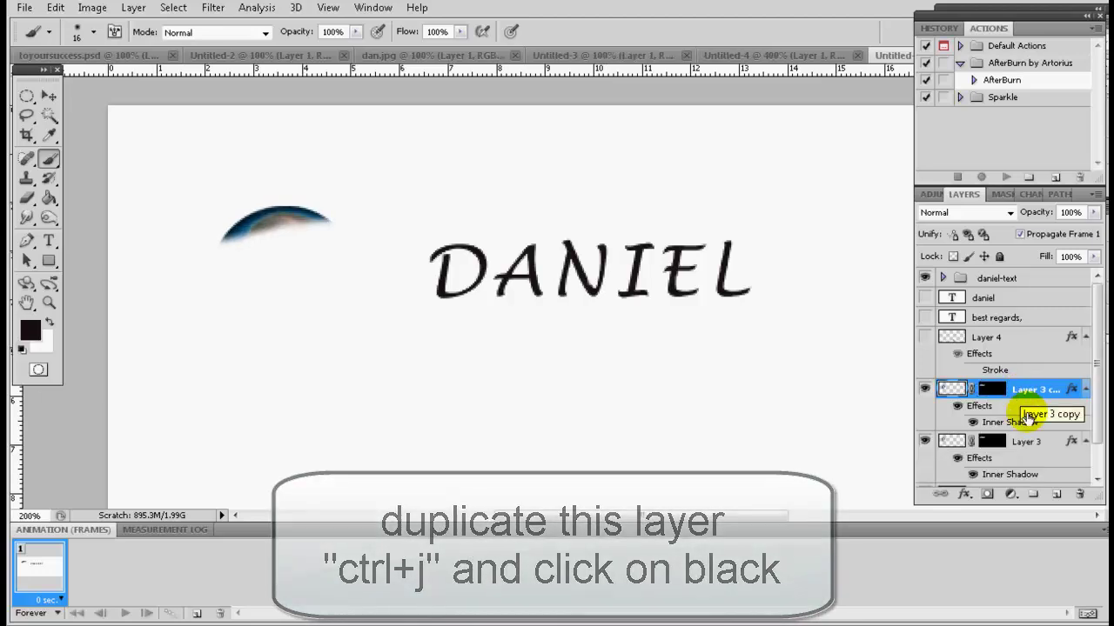
pyautogui.press('x')
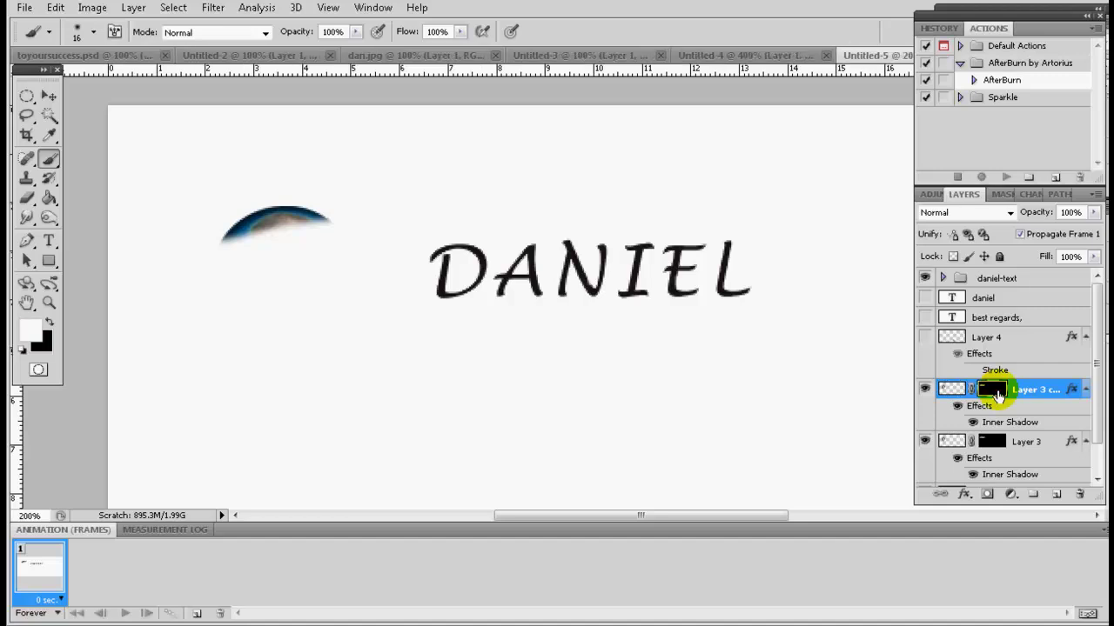
pyautogui.moveTo(318, 226)
pyautogui.mouseDown()
pyautogui.moveTo(220, 240)
pyautogui.moveTo(277, 229)
pyautogui.mouseUp()
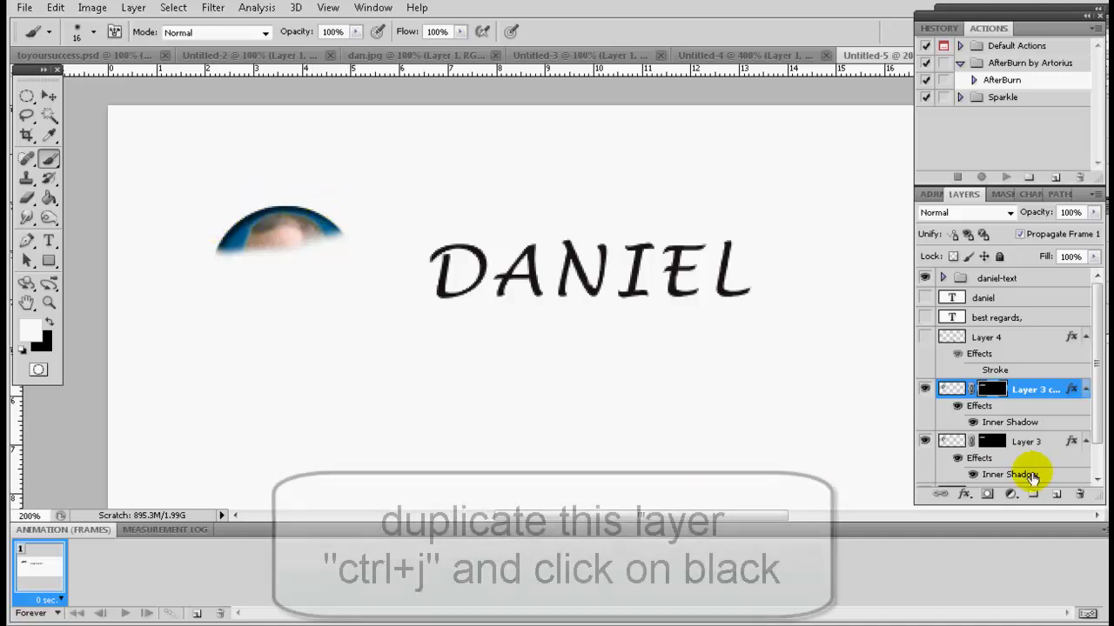
pyautogui.hotkey('ctrl', 'j')
pyautogui.press('x')
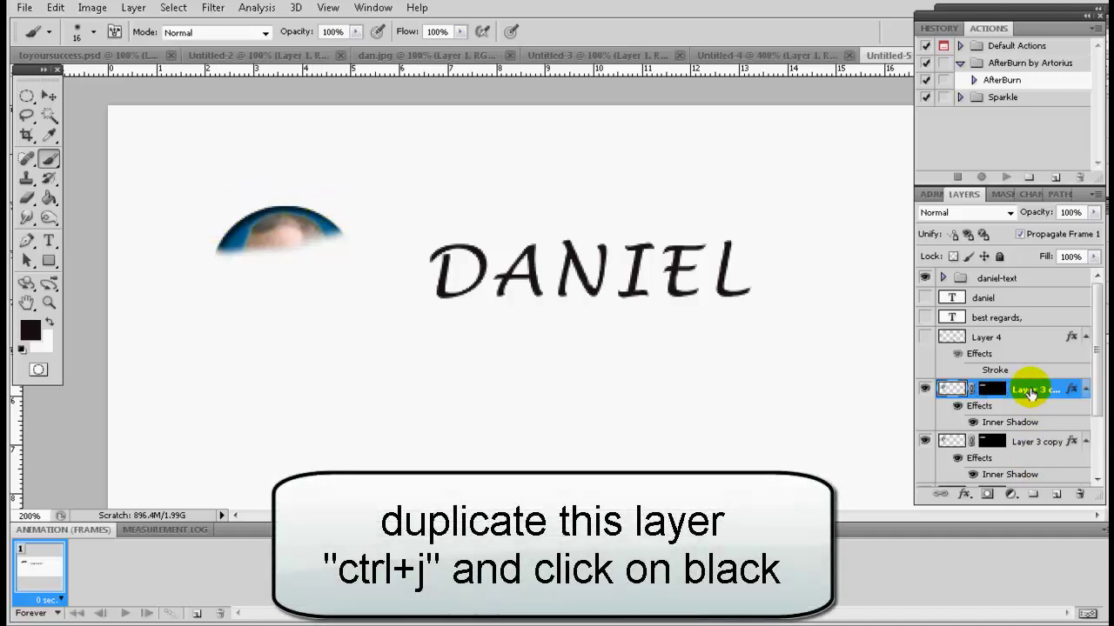
pyautogui.click(991, 389)
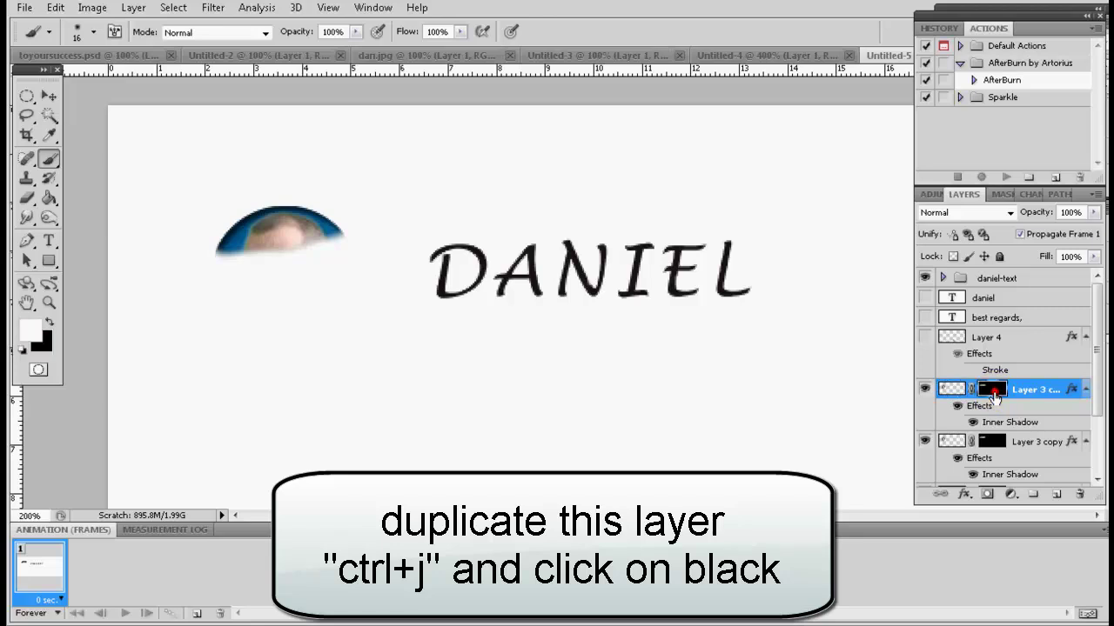
pyautogui.moveTo(270, 209)
pyautogui.mouseDown()
pyautogui.moveTo(214, 258)
pyautogui.moveTo(351, 232)
pyautogui.moveTo(192, 244)
pyautogui.moveTo(266, 241)
pyautogui.moveTo(242, 228)
pyautogui.moveTo(273, 203)
pyautogui.moveTo(315, 212)
pyautogui.moveTo(261, 203)
pyautogui.moveTo(356, 229)
pyautogui.mouseUp()
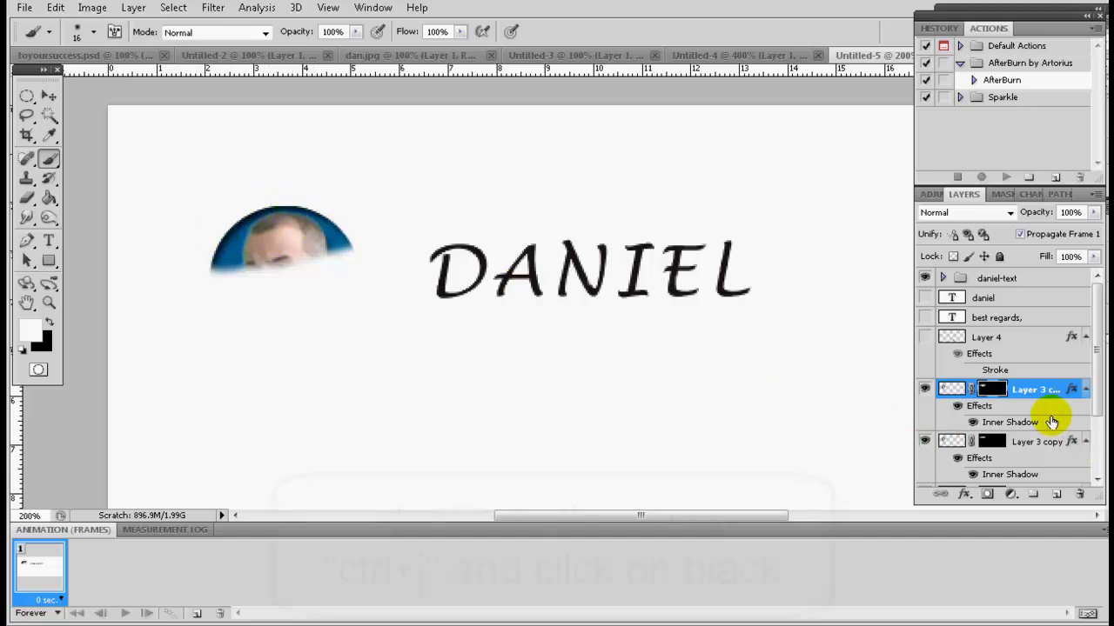
# - Make two more copies of the masked portrait layer, revealing a further strip on each mask in white, down to the nose
pyautogui.hotkey('ctrl', 'j')
pyautogui.press('x')
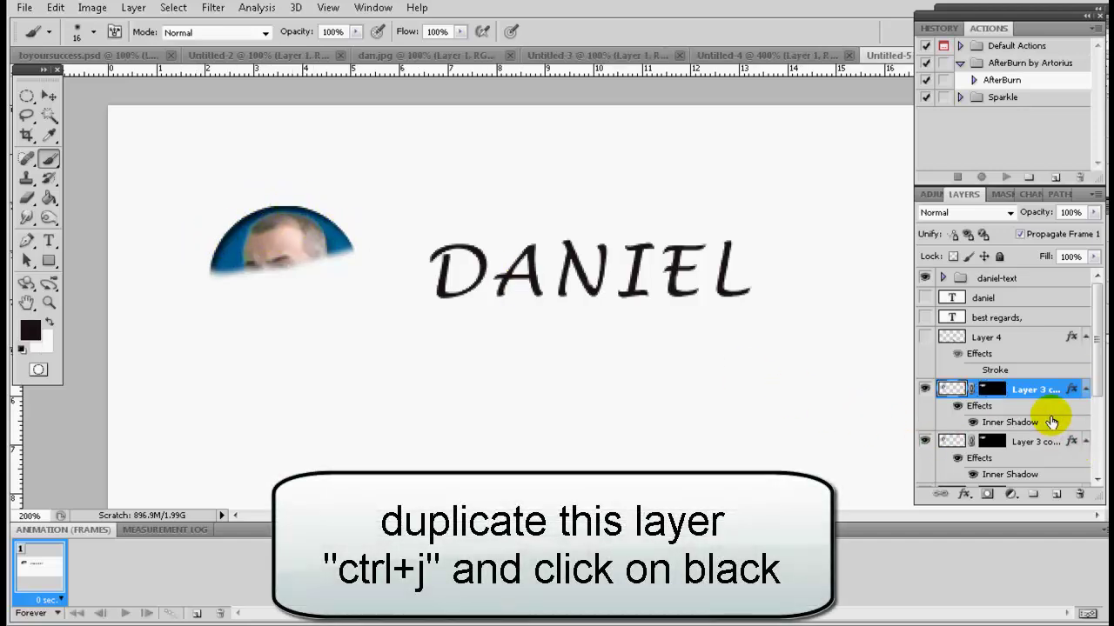
pyautogui.click(992, 391)
pyautogui.press('x')
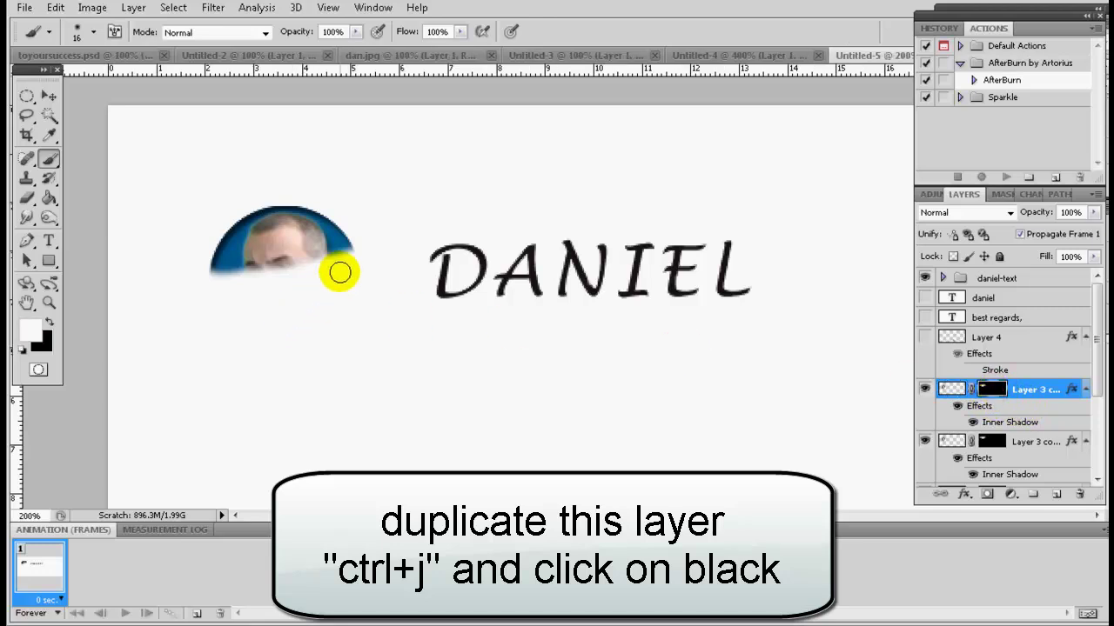
pyautogui.moveTo(322, 258)
pyautogui.mouseDown()
pyautogui.moveTo(278, 249)
pyautogui.moveTo(193, 273)
pyautogui.mouseUp()
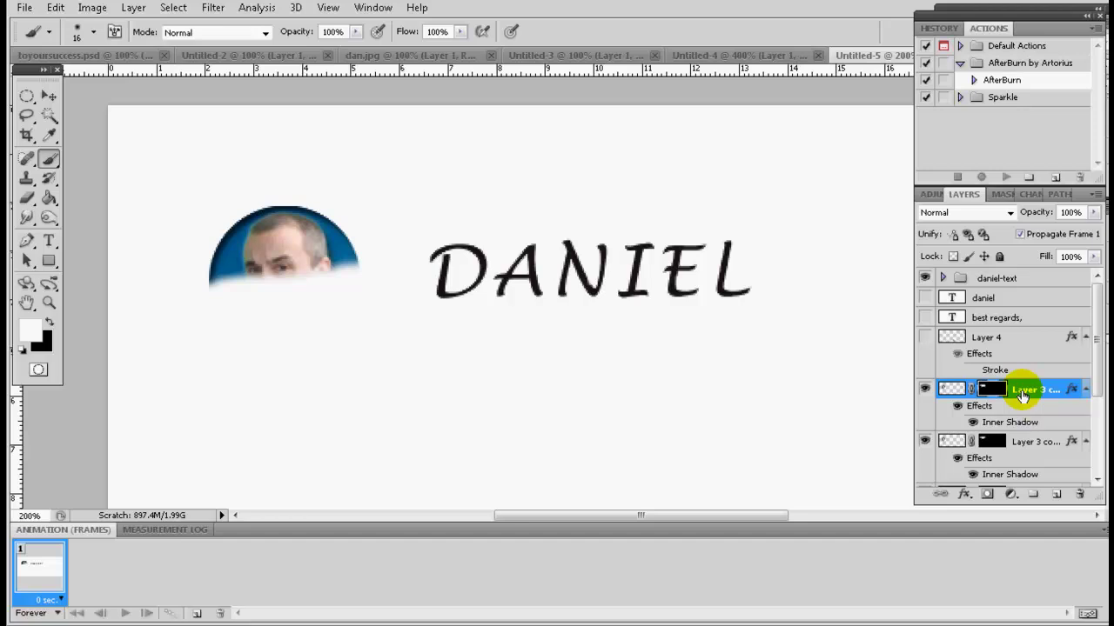
pyautogui.click(1023, 394)
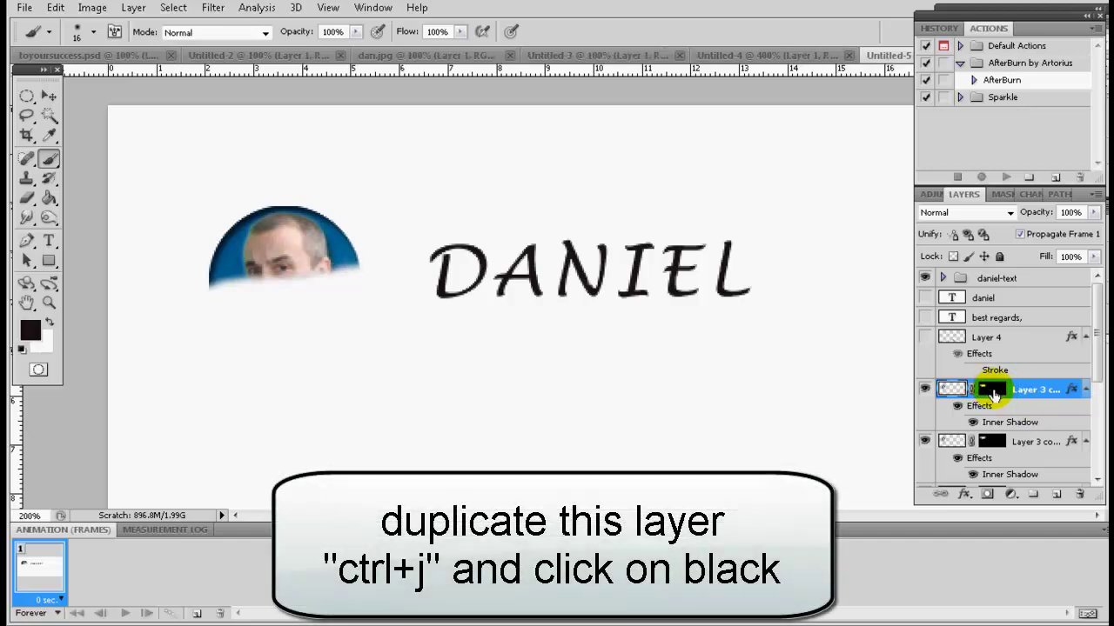
pyautogui.click(993, 393)
pyautogui.moveTo(222, 285)
pyautogui.mouseDown()
pyautogui.moveTo(369, 266)
pyautogui.moveTo(198, 278)
pyautogui.moveTo(390, 256)
pyautogui.mouseUp()
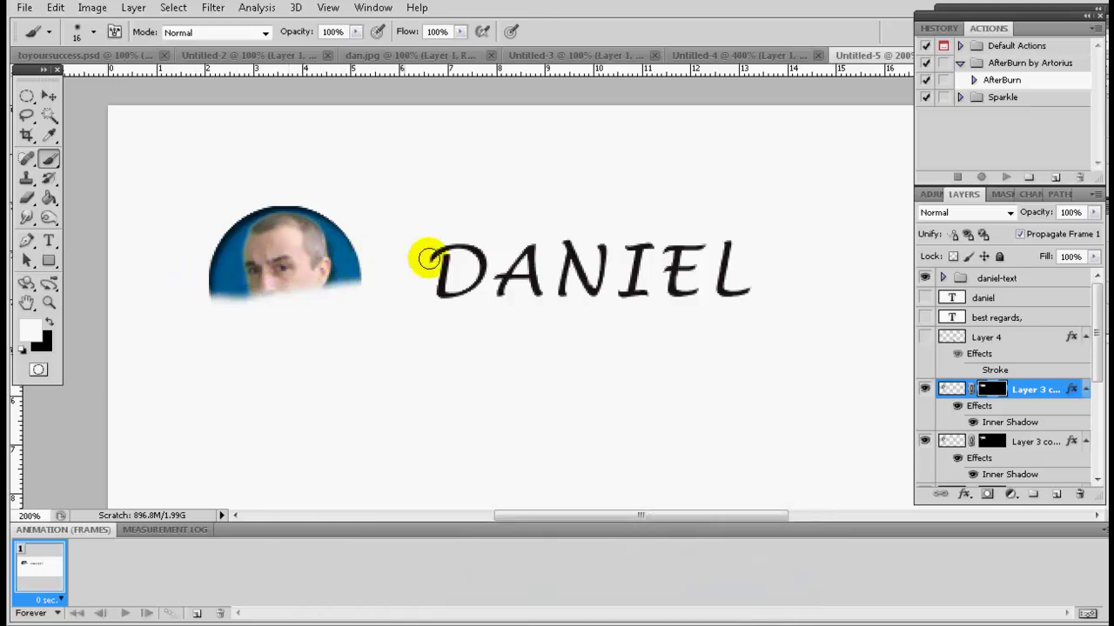
# - Duplicate the newest masked portrait layer twice more, painting white on each mask to extend the visible face down to the chin
pyautogui.click(1000, 391)
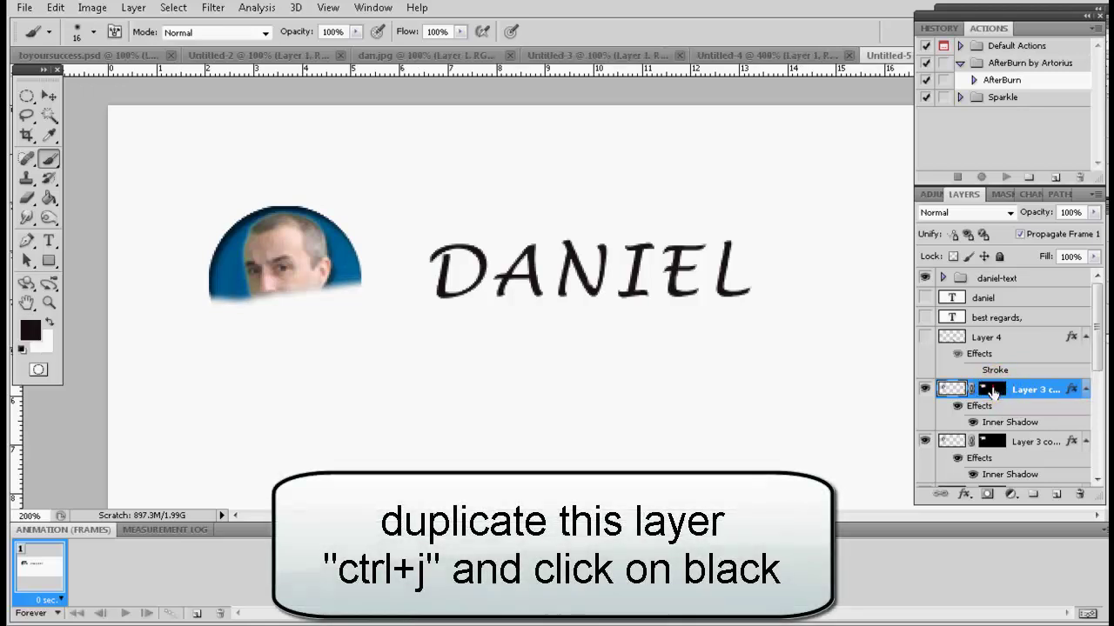
pyautogui.click(992, 392)
pyautogui.press('x')
pyautogui.moveTo(348, 287); pyautogui.dragTo(210, 299)
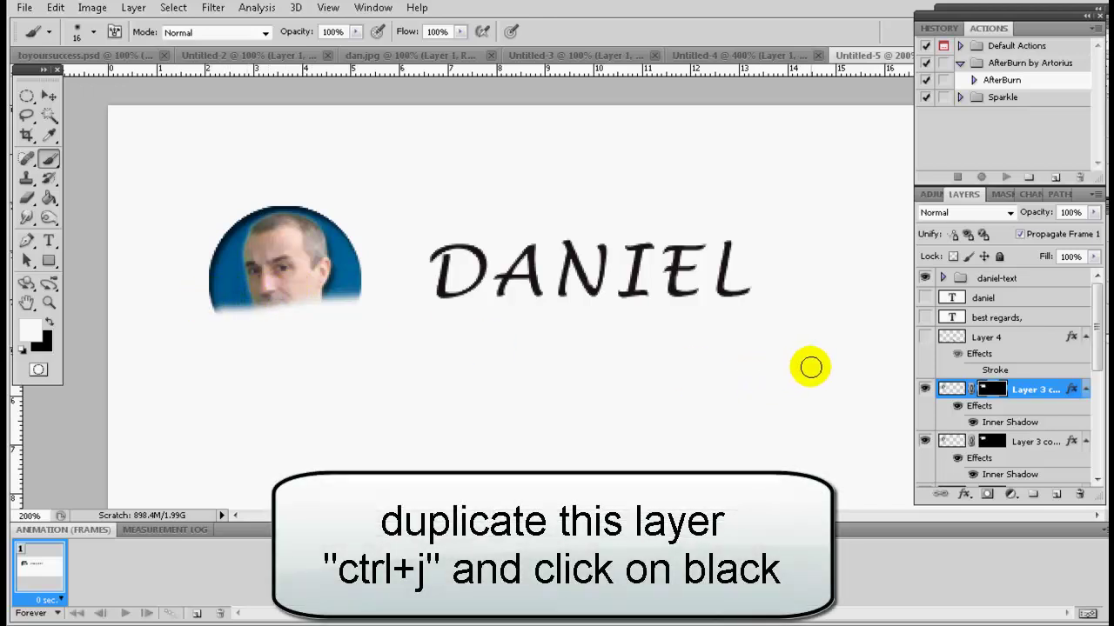
pyautogui.hotkey('ctrl', 'j')
pyautogui.press('x')
pyautogui.click(1000, 394)
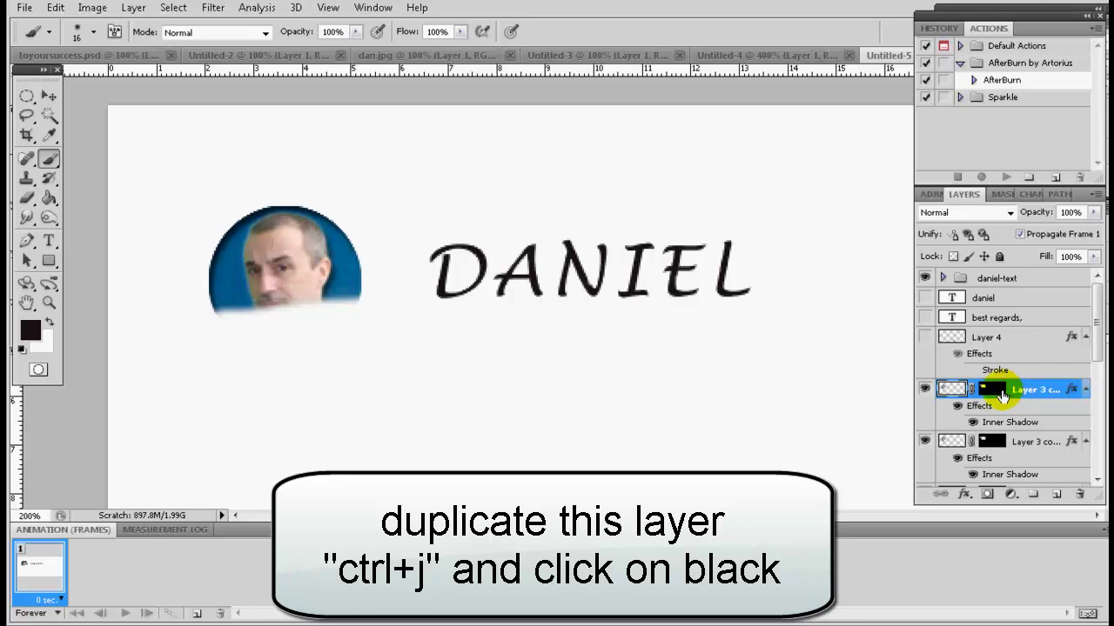
pyautogui.press('x')
pyautogui.moveTo(214, 314)
pyautogui.mouseDown()
pyautogui.moveTo(368, 301)
pyautogui.moveTo(203, 304)
pyautogui.mouseUp()
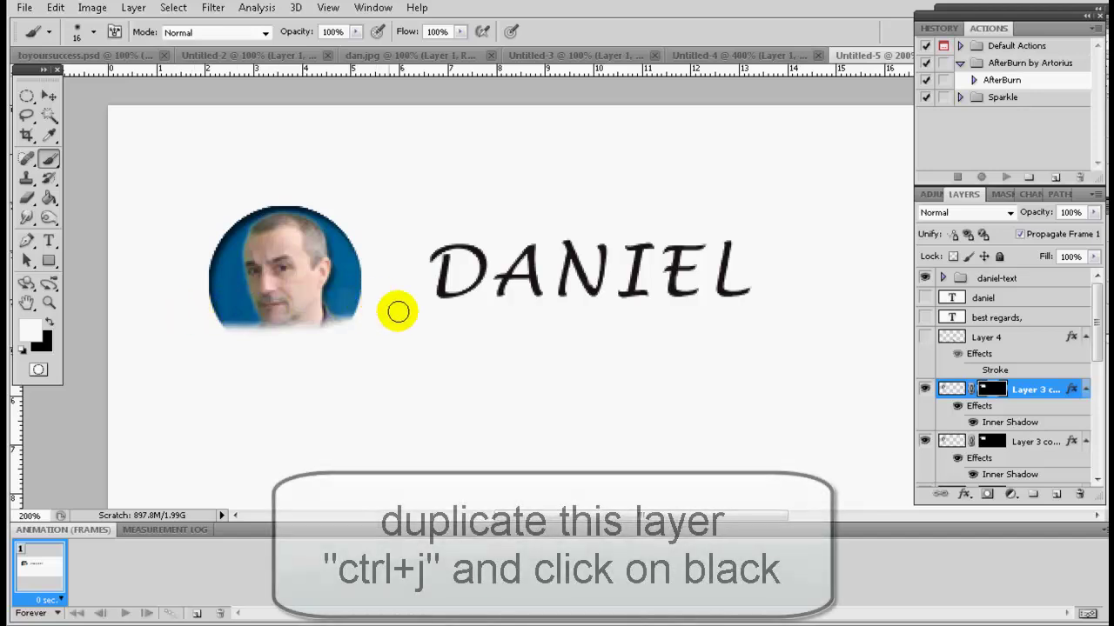
# - Create two final masked portrait copies and paint their masks white over the collar and bottom edge to complete the circle
pyautogui.hotkey('ctrl', 'j')
pyautogui.press('x')
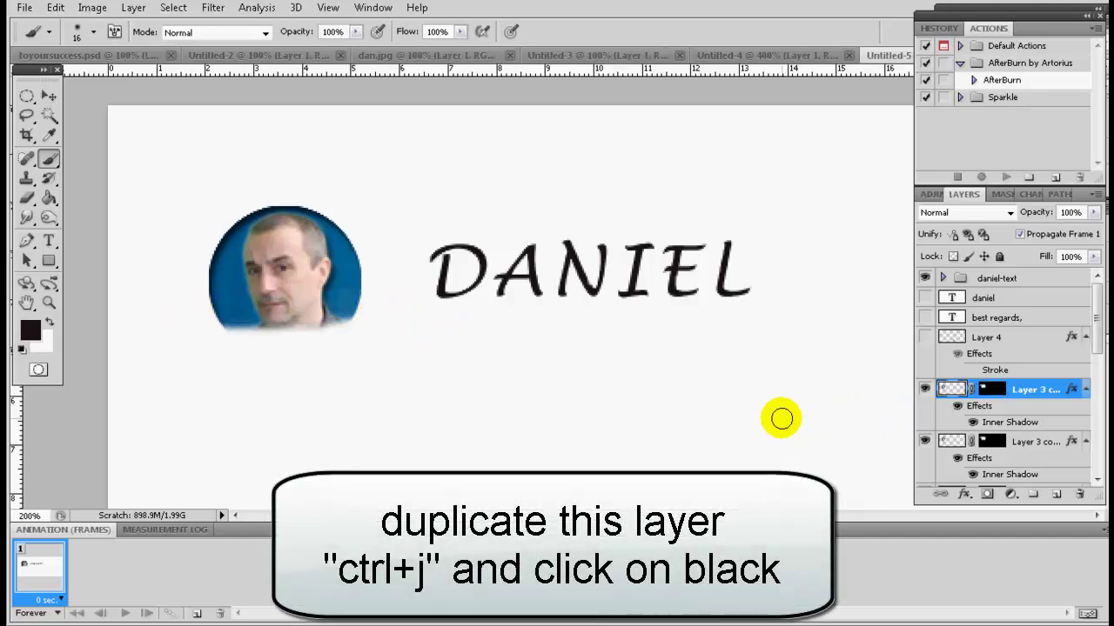
pyautogui.click(996, 392)
pyautogui.press('x')
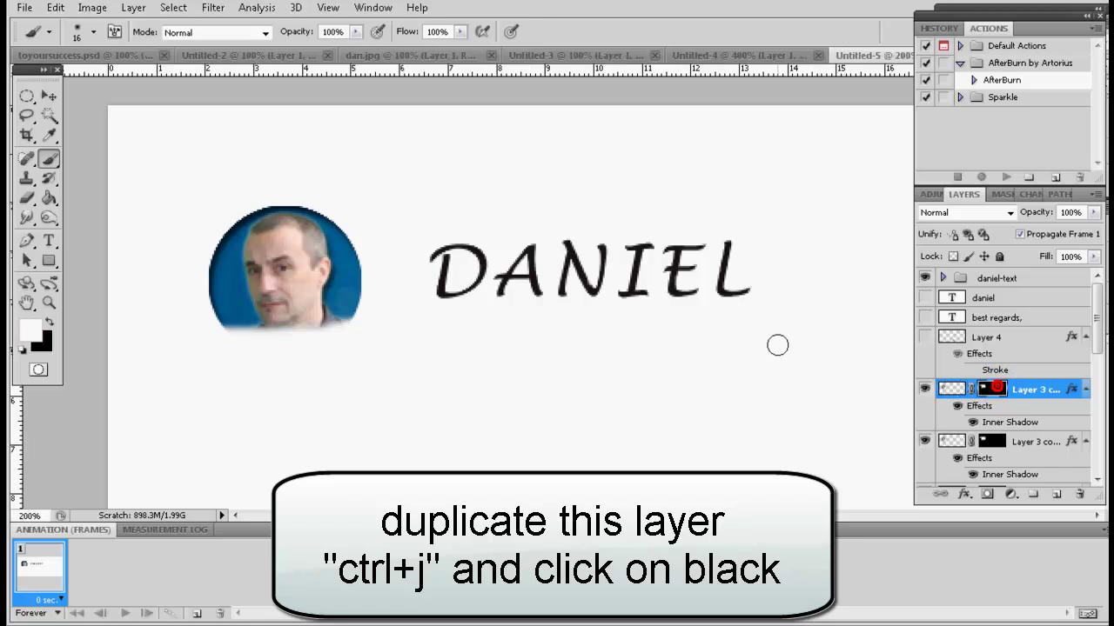
pyautogui.moveTo(354, 320); pyautogui.dragTo(222, 331)
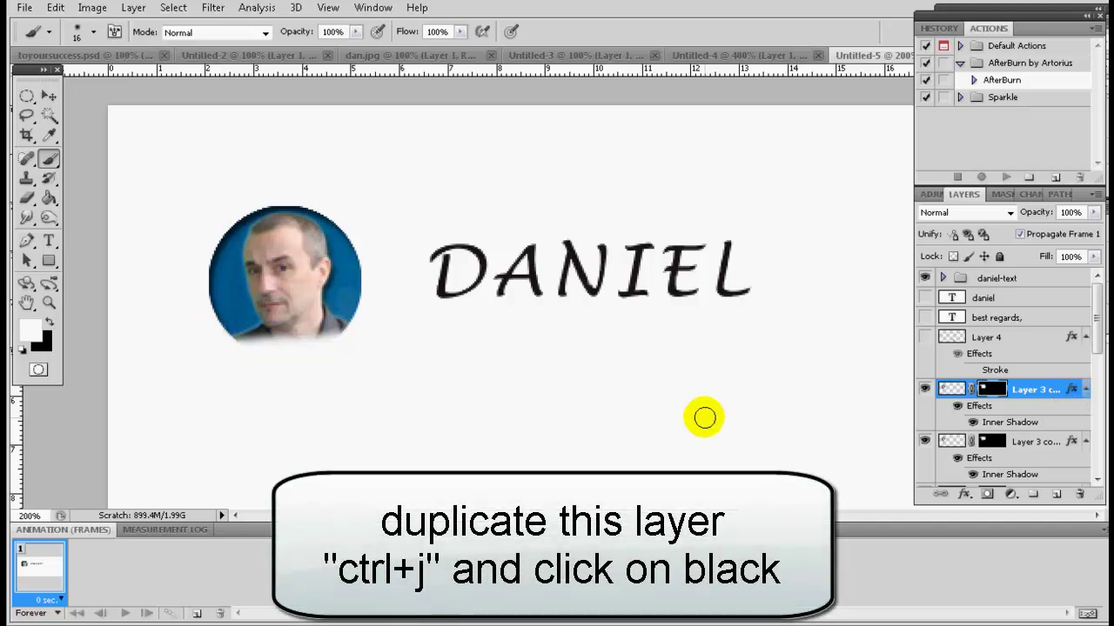
pyautogui.hotkey('ctrl', 'j')
pyautogui.press('x')
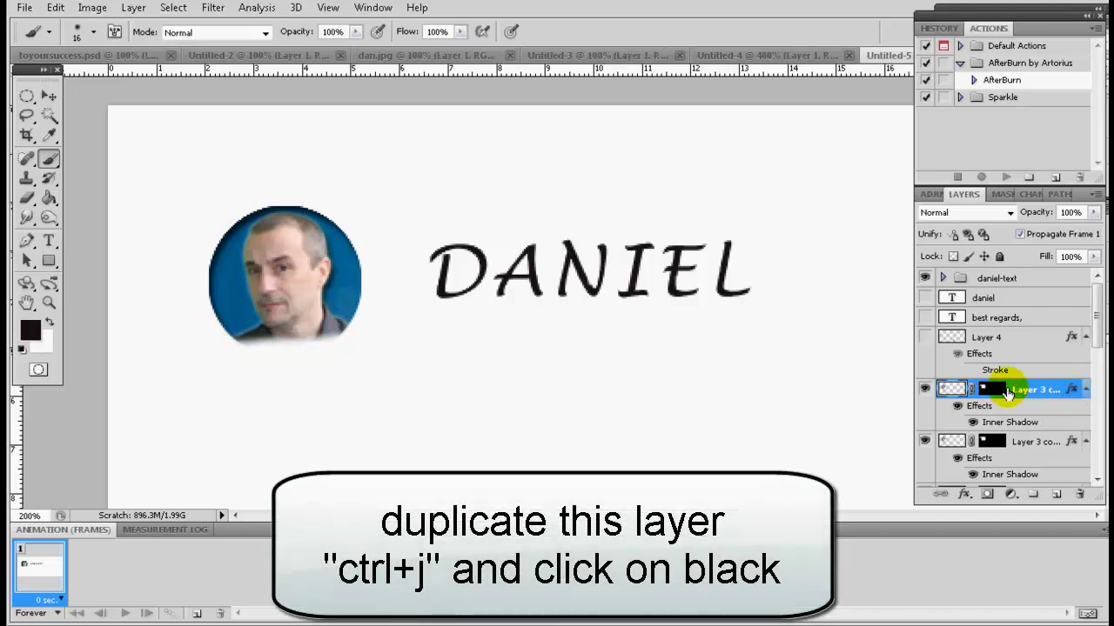
pyautogui.click(985, 393)
pyautogui.press('x')
pyautogui.moveTo(220, 337)
pyautogui.mouseDown()
pyautogui.moveTo(285, 343)
pyautogui.moveTo(354, 330)
pyautogui.moveTo(261, 354)
pyautogui.moveTo(342, 337)
pyautogui.moveTo(295, 346)
pyautogui.moveTo(348, 320)
pyautogui.moveTo(352, 251)
pyautogui.moveTo(292, 206)
pyautogui.moveTo(260, 207)
pyautogui.moveTo(231, 228)
pyautogui.moveTo(215, 265)
pyautogui.moveTo(228, 332)
pyautogui.moveTo(217, 272)
pyautogui.mouseUp()
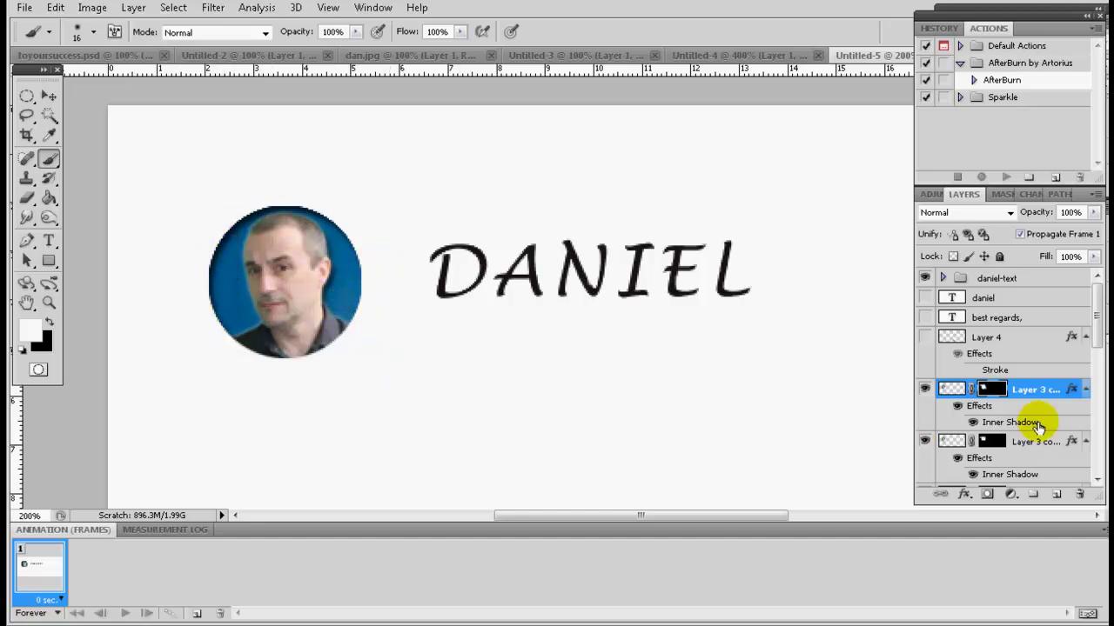
# - Group Layer 3 with all its masked copies, name the group with the person's first name plus "-picture", and select Layer 2
pyautogui.moveTo(1098, 338); pyautogui.dragTo(1073, 464)
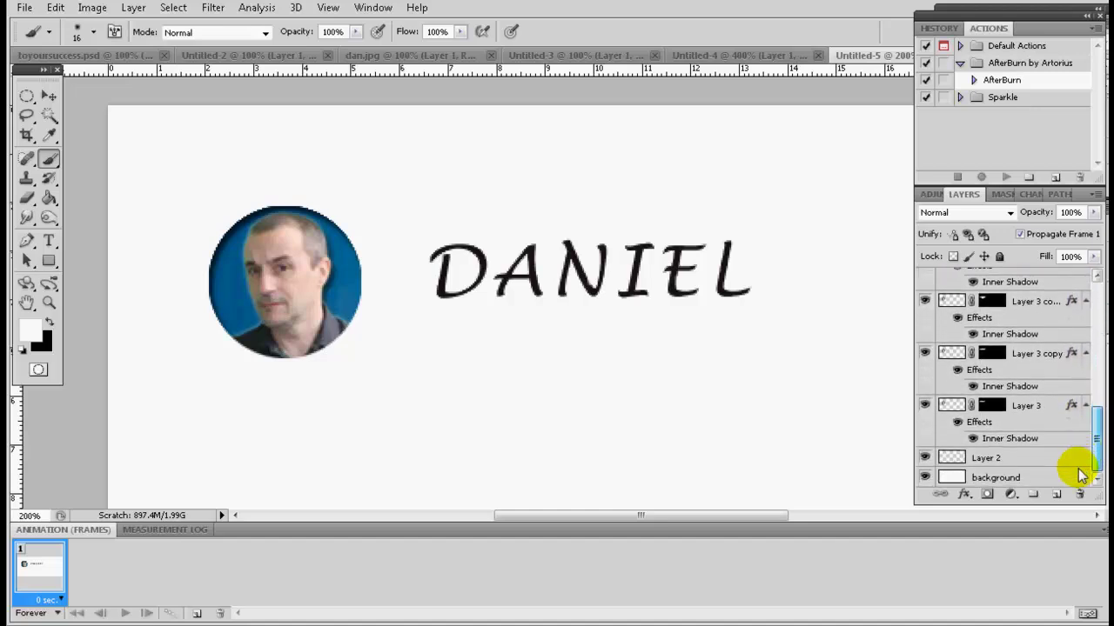
pyautogui.keyDown('shift'); pyautogui.click(1031, 408); pyautogui.keyUp('shift')
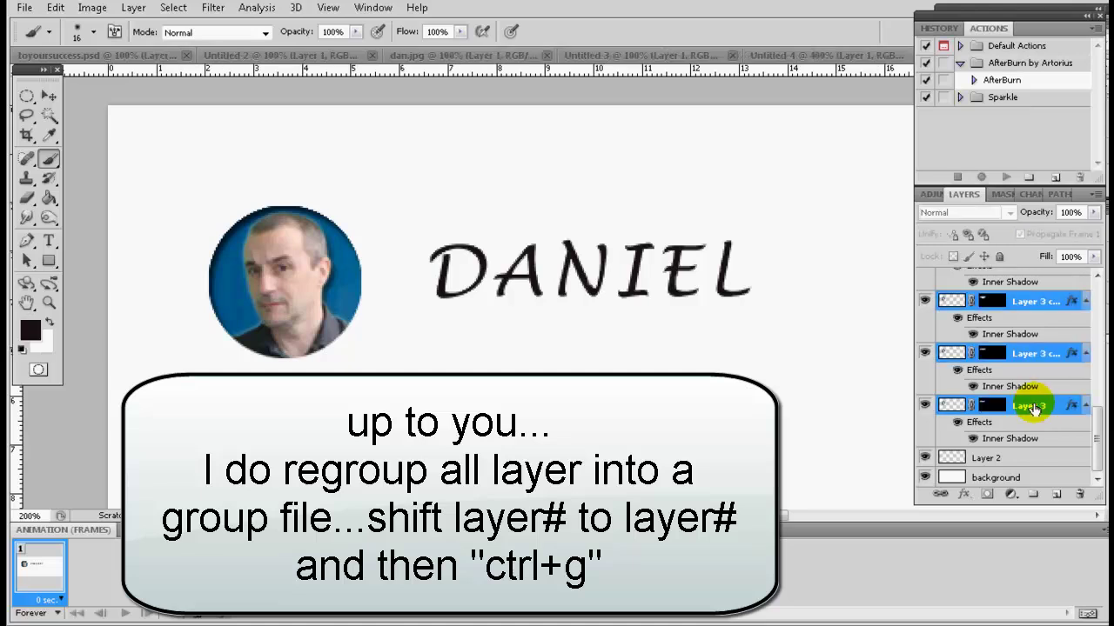
pyautogui.hotkey('ctrl', 'g')
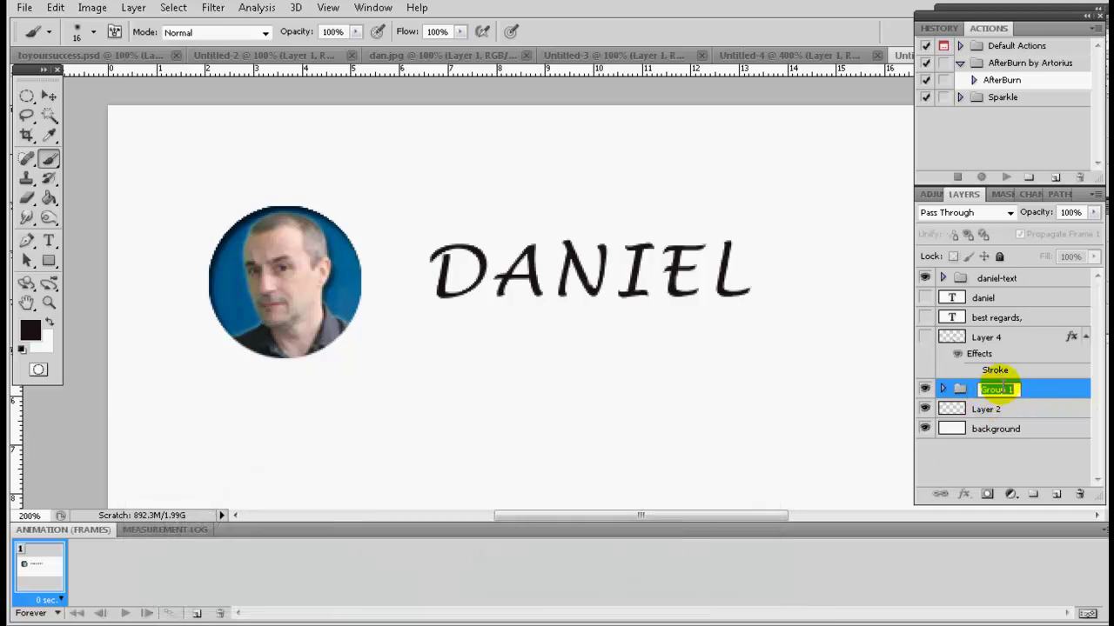
pyautogui.write('dan')
pyautogui.click(1001, 389)
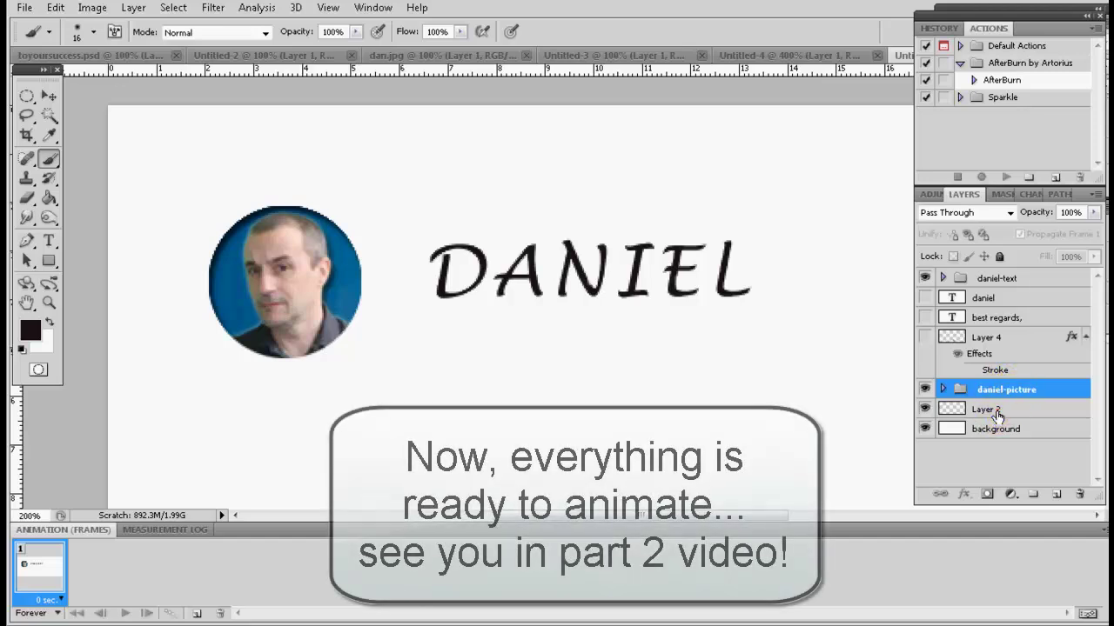
pyautogui.click(996, 410)
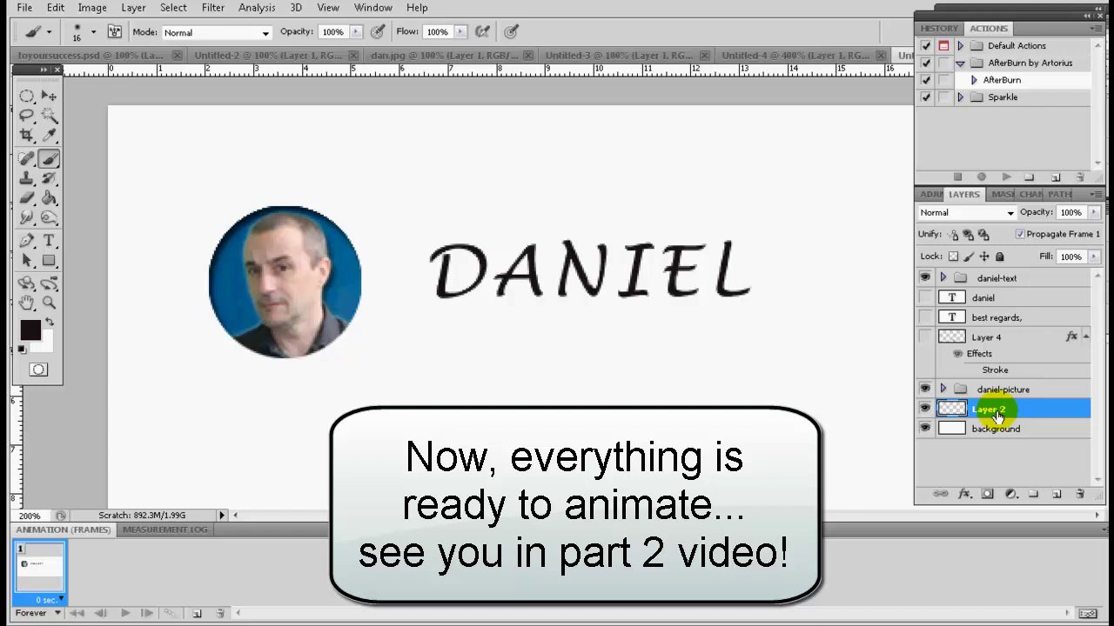